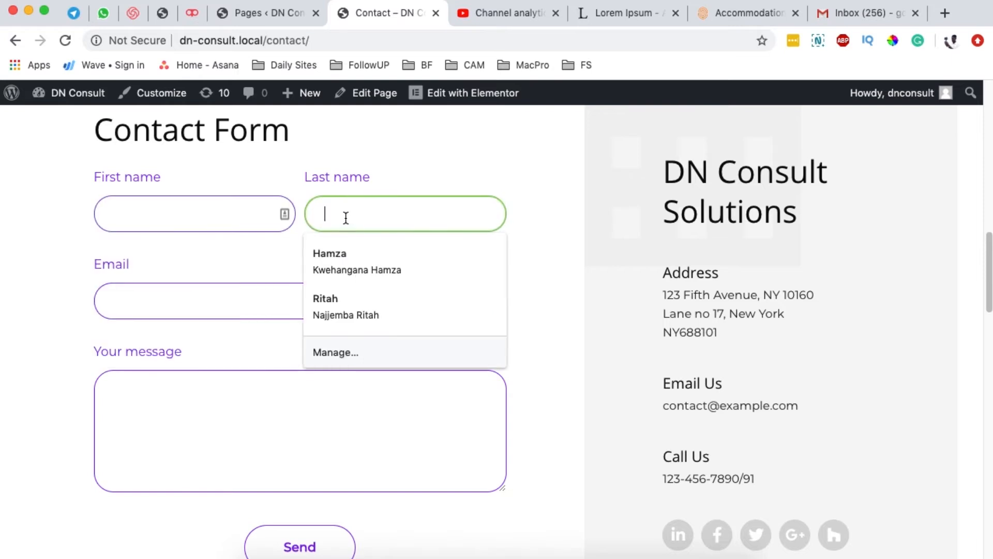
Step: Check the green focus border on the Write to us form's name fields, then scroll back up the Contact page
left_click(162, 313)
left_click(59, 320)
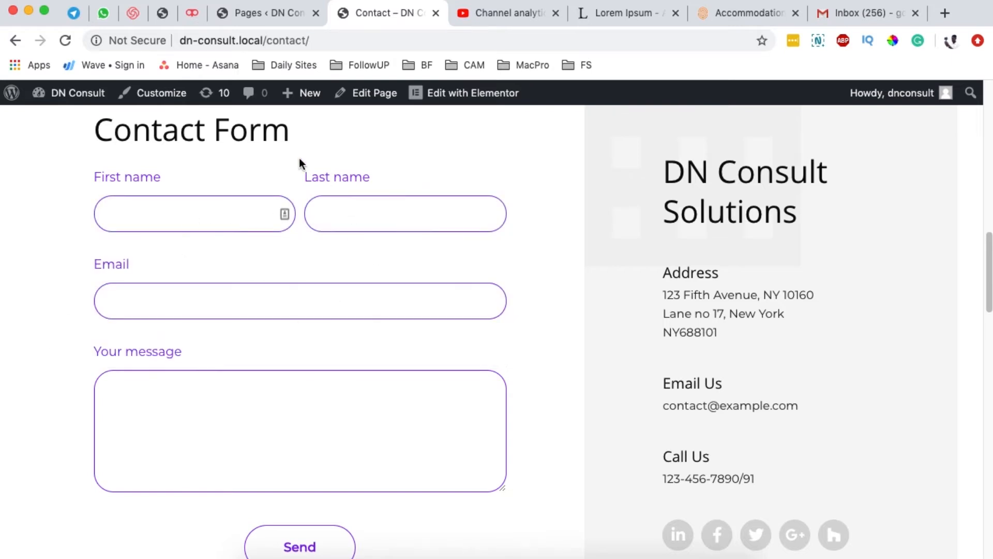
scroll(502, 266, "down", 15)
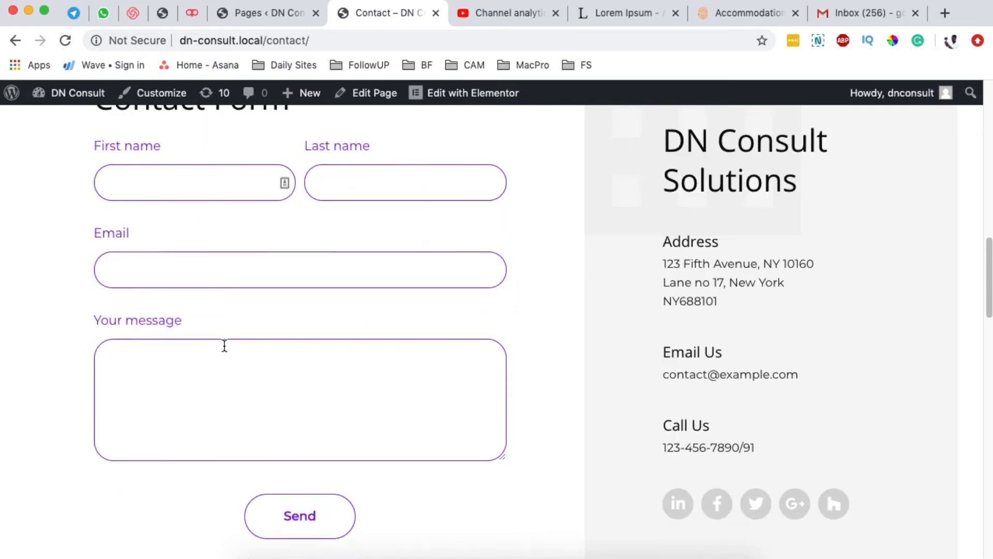
scroll(596, 358, "up", 2)
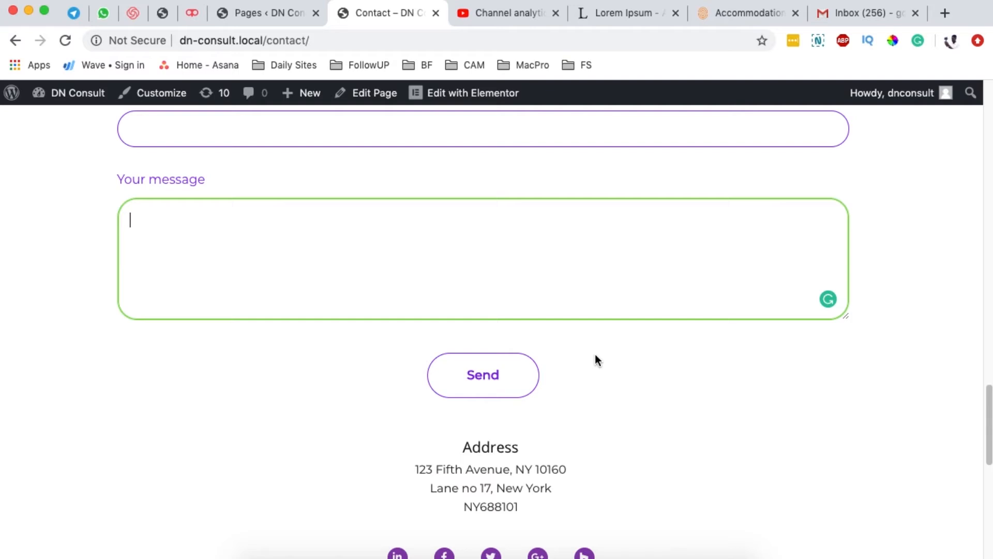
scroll(593, 355, "up", 1)
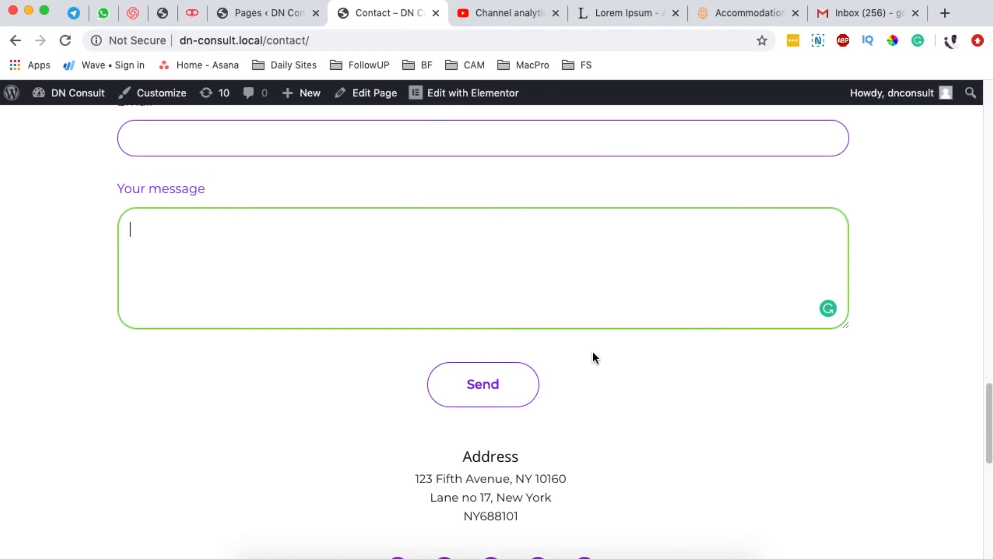
scroll(592, 357, "up", 1)
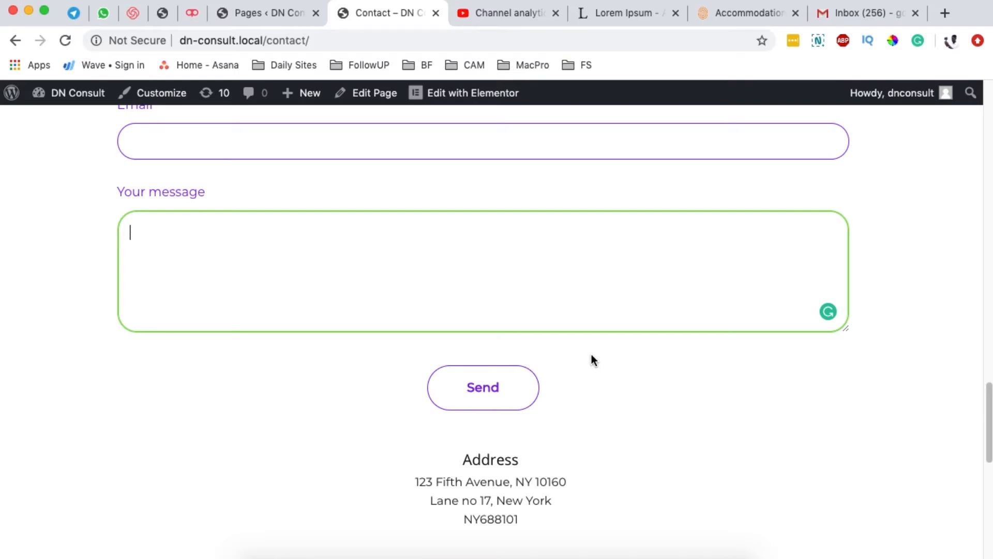
scroll(592, 355, "up", 3)
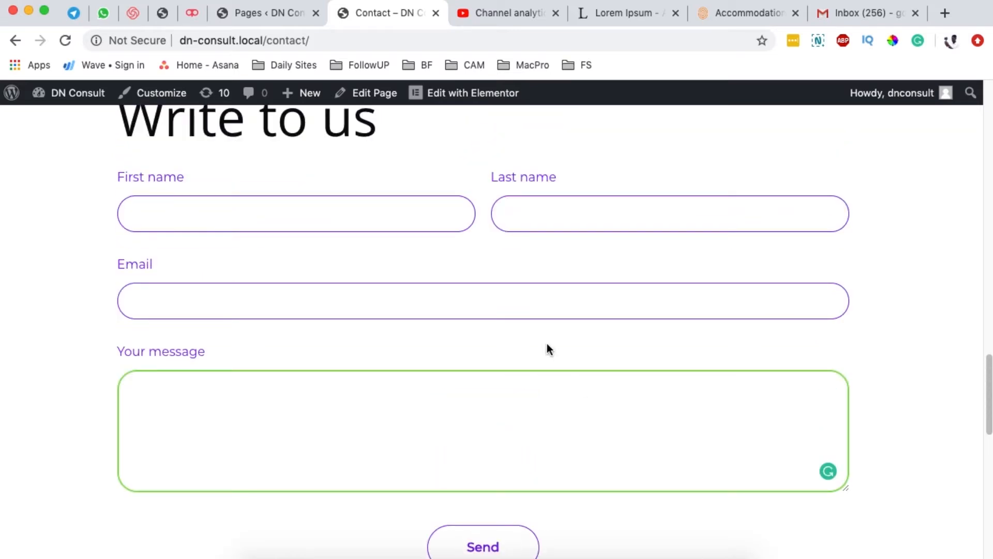
scroll(359, 343, "up", 1)
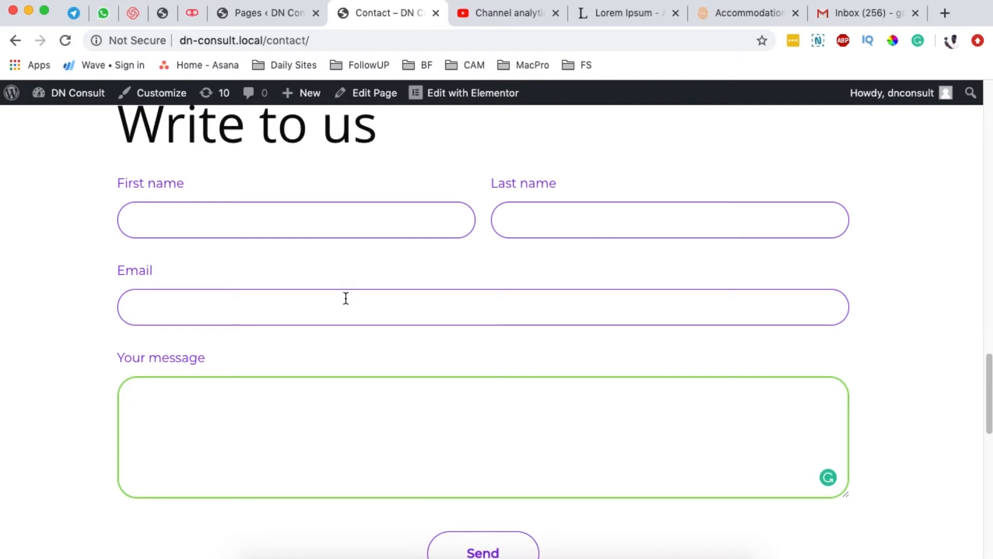
scroll(347, 298, "up", 2)
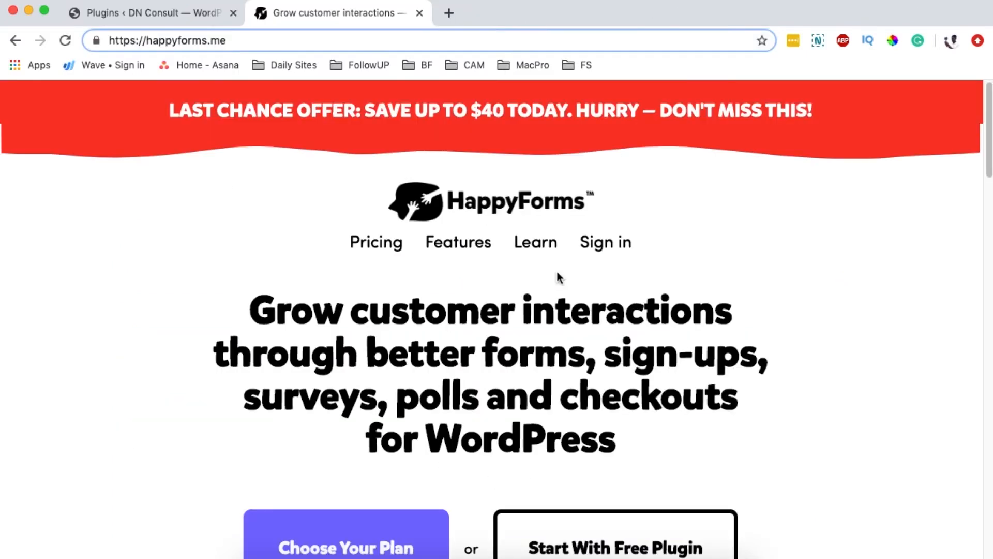
Step: Scroll happyforms.me down to the Start With Free Plugin offer, then return to WordPress Installed Plugins
left_click(168, 17)
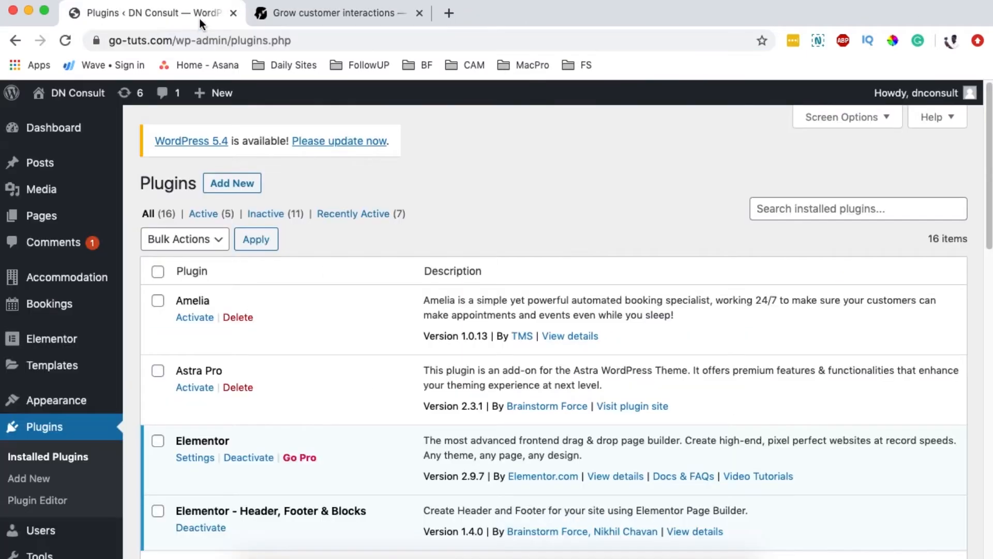
left_click(330, 18)
scroll(520, 350, "down", 2)
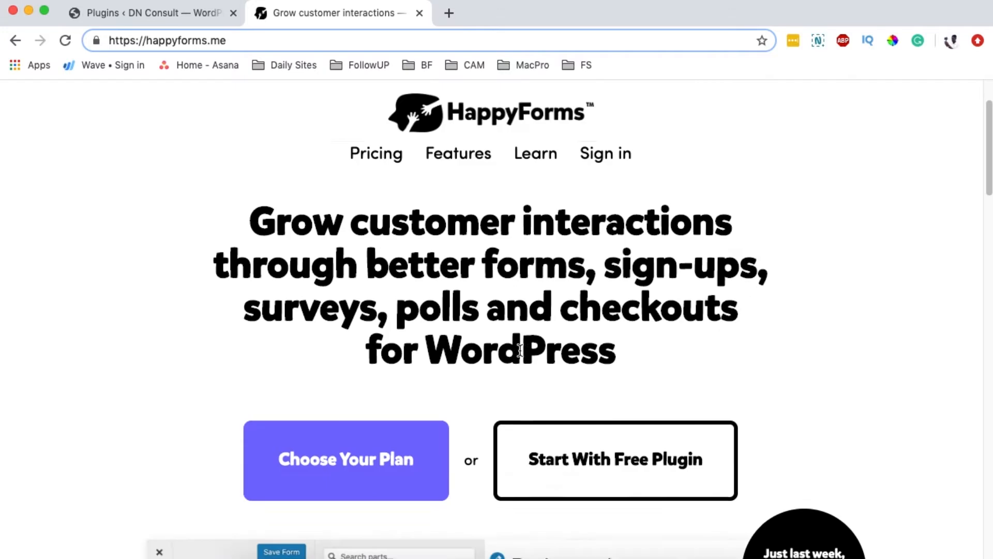
scroll(520, 350, "down", 2)
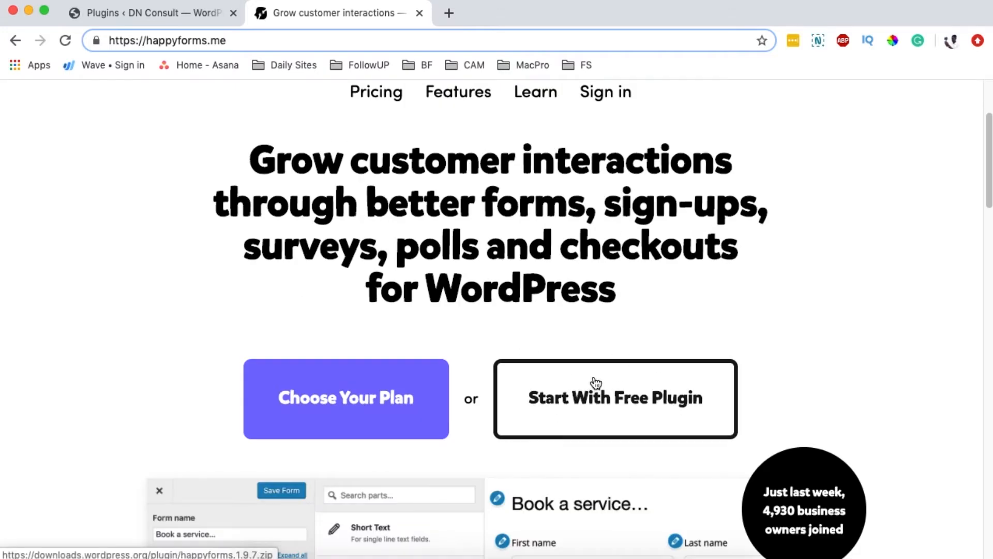
left_click(132, 15)
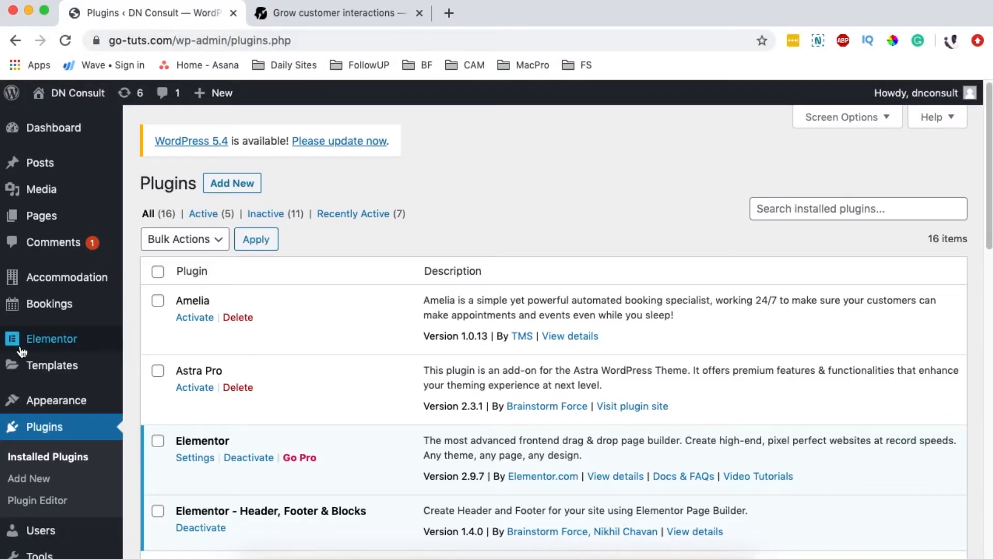
scroll(52, 430, "down", 1)
Step: Upload happyforms.1.9.7.zip through Plugins > Add New > Upload Plugin and install it
left_click(41, 457)
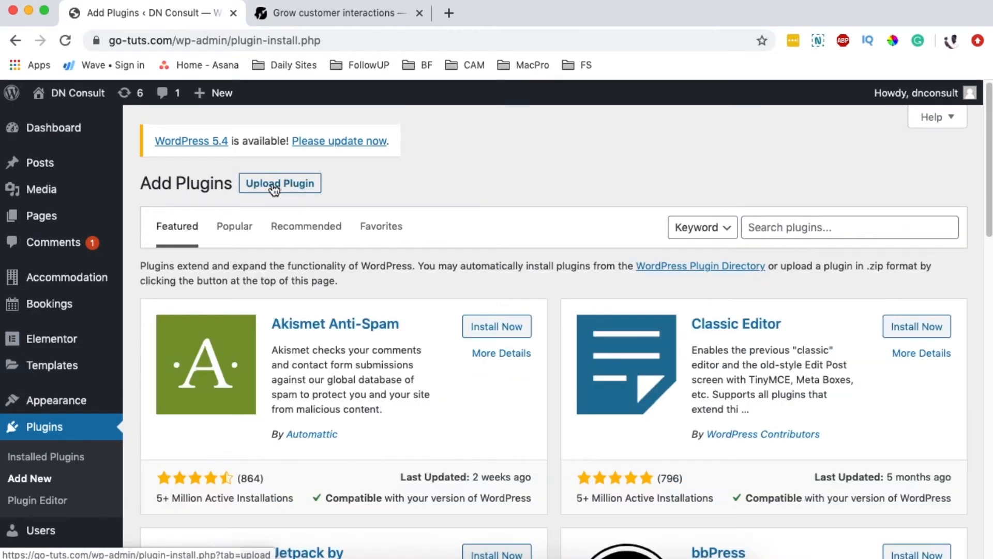
left_click(277, 185)
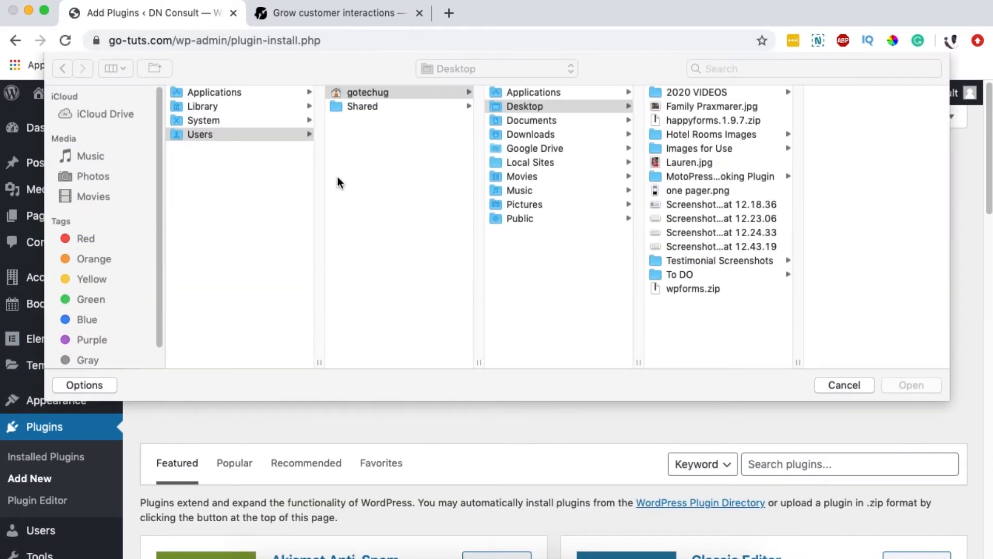
left_click(681, 124)
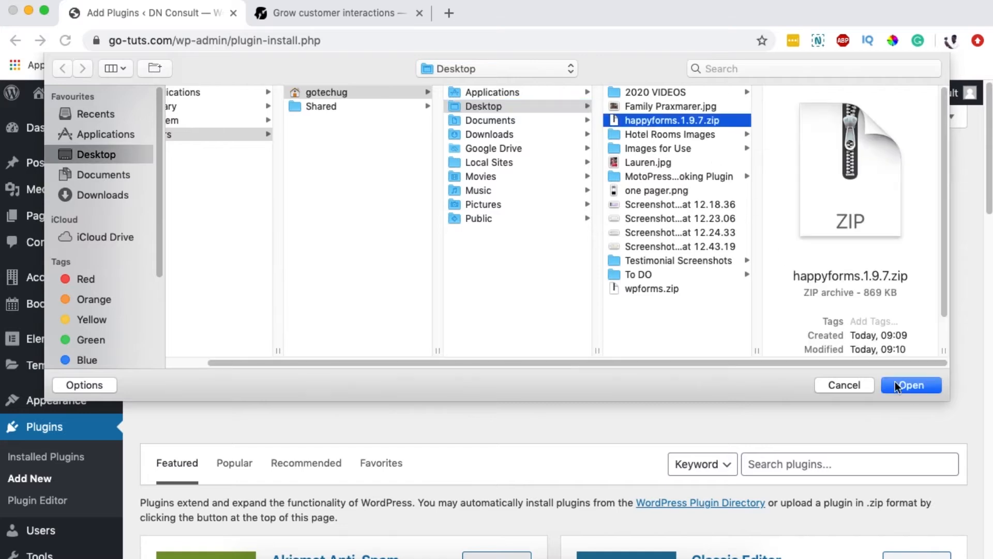
left_click(908, 386)
left_click(451, 357)
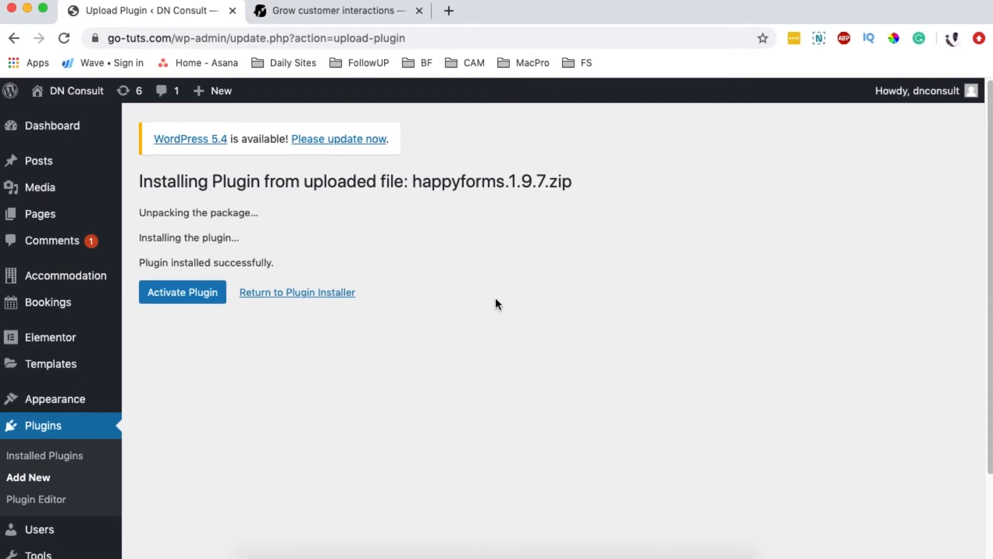
Step: Activate the HappyForms plugin and open Pages > All Pages in a new tab
left_click(181, 296)
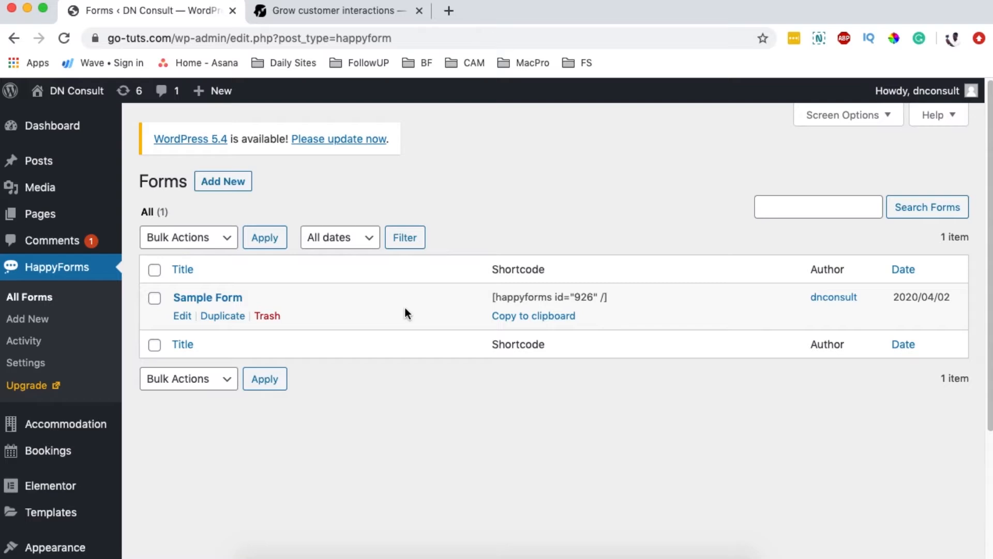
mouse_move(78, 168)
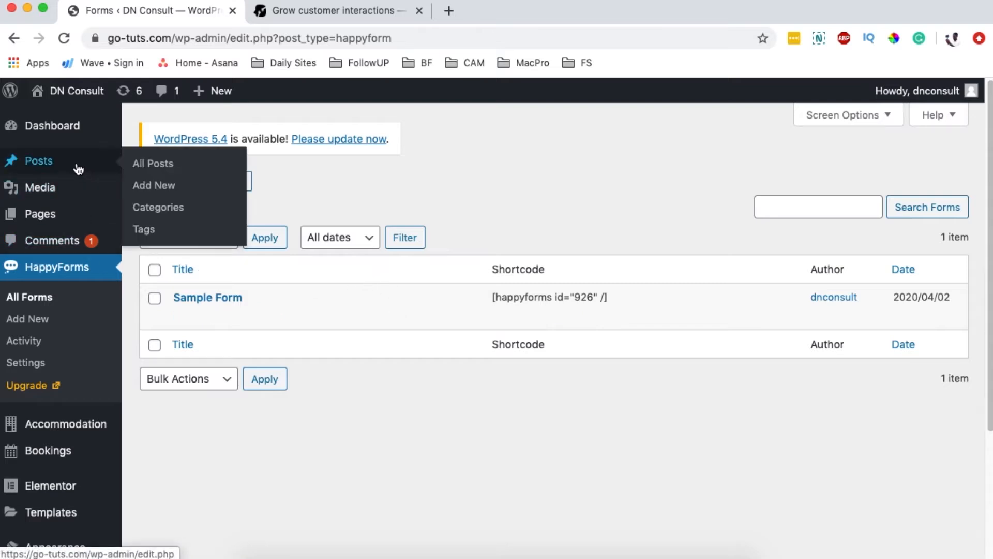
mouse_move(47, 214)
left_click(154, 217, "super")
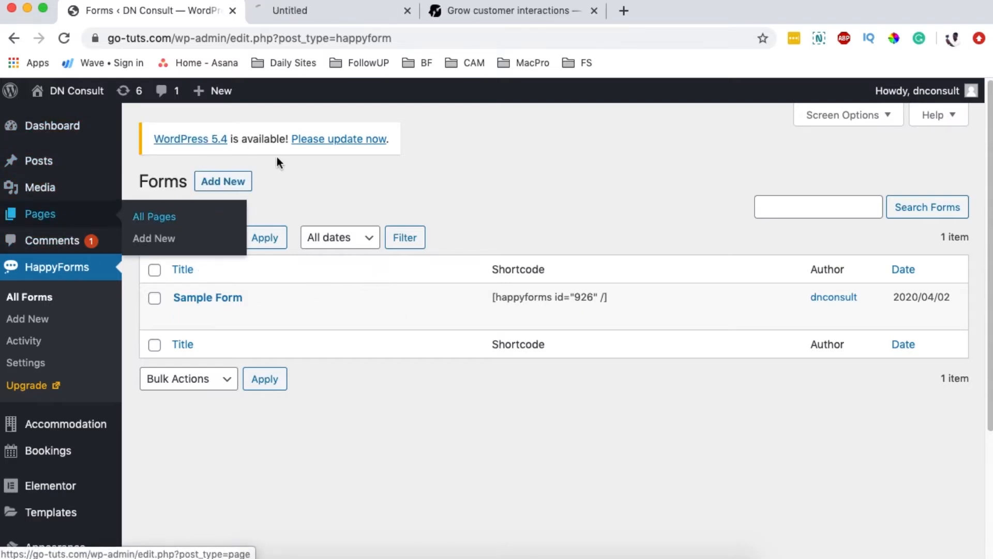
left_click(288, 10)
scroll(313, 344, "down", 5)
scroll(316, 335, "up", 3)
Step: Create a new page titled 'Submission' and publish it
left_click(222, 179)
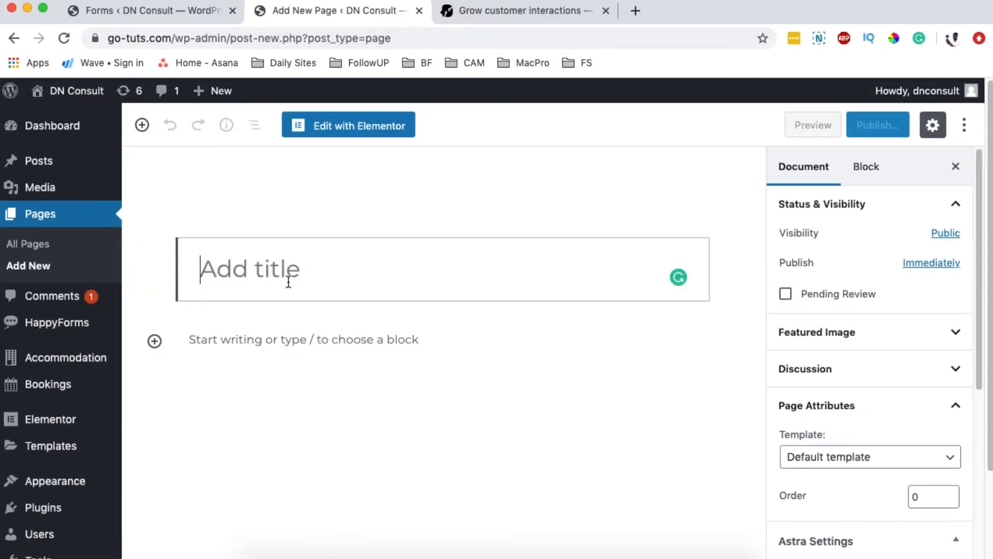
type("Submission")
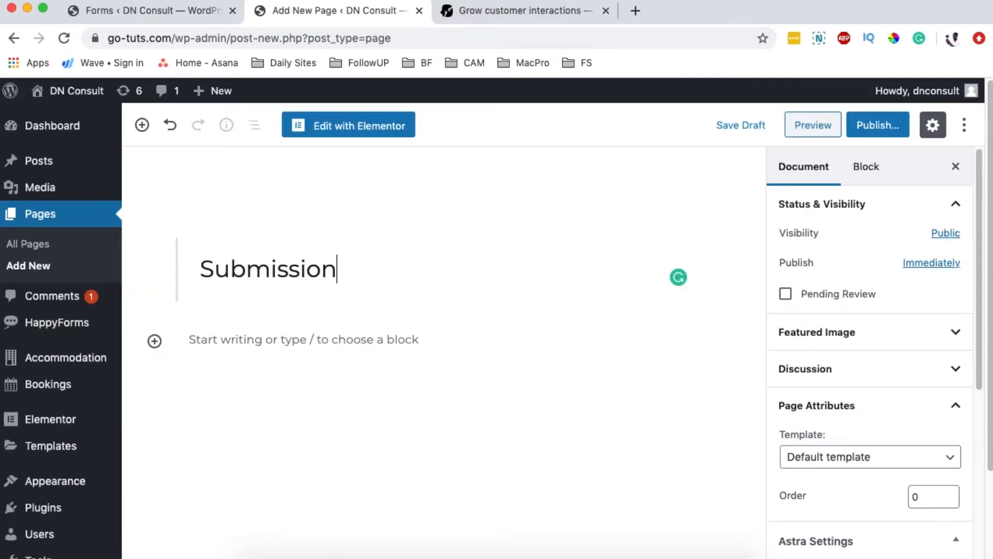
left_click(878, 125)
left_click(889, 124)
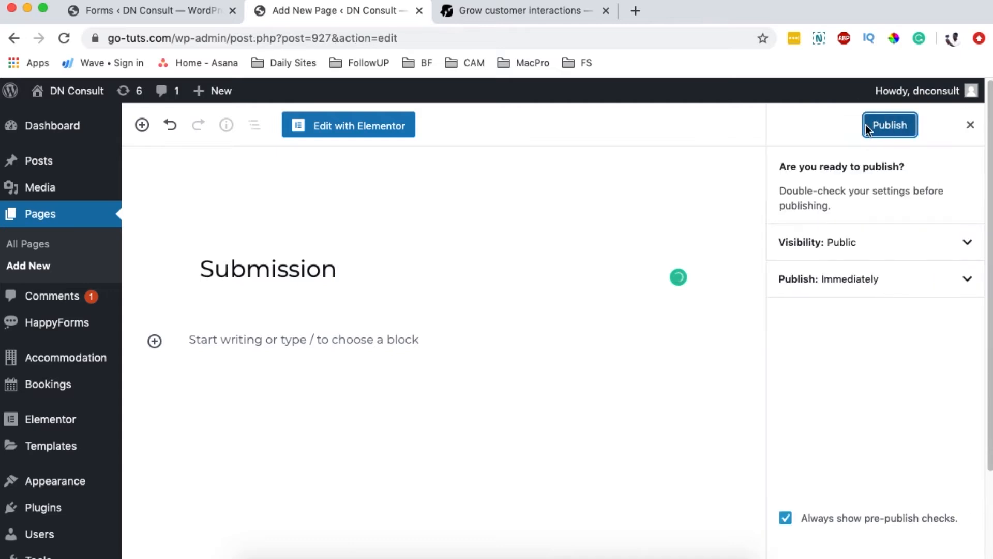
Step: Insert a HappyForms block into the page content and select the Sample Form
left_click(256, 342)
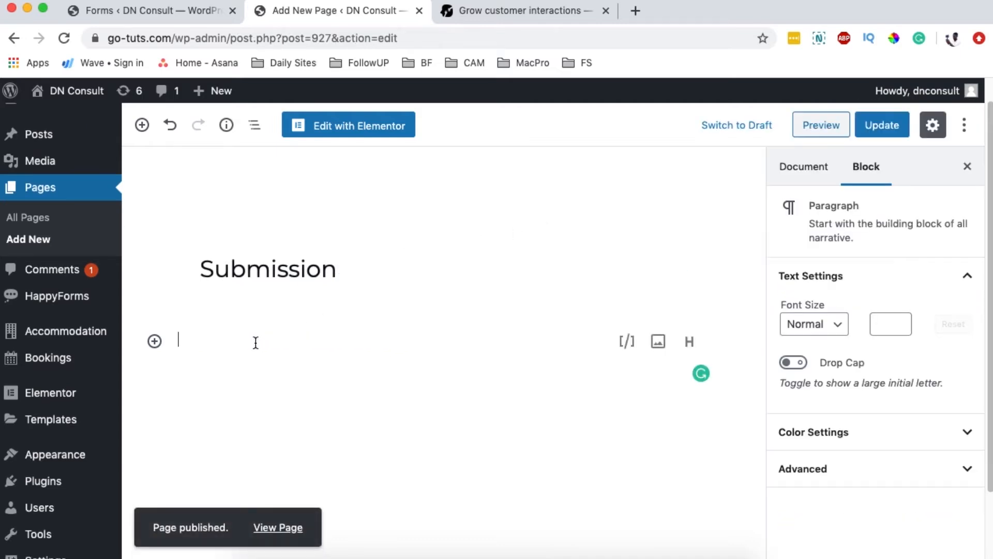
left_click(155, 341)
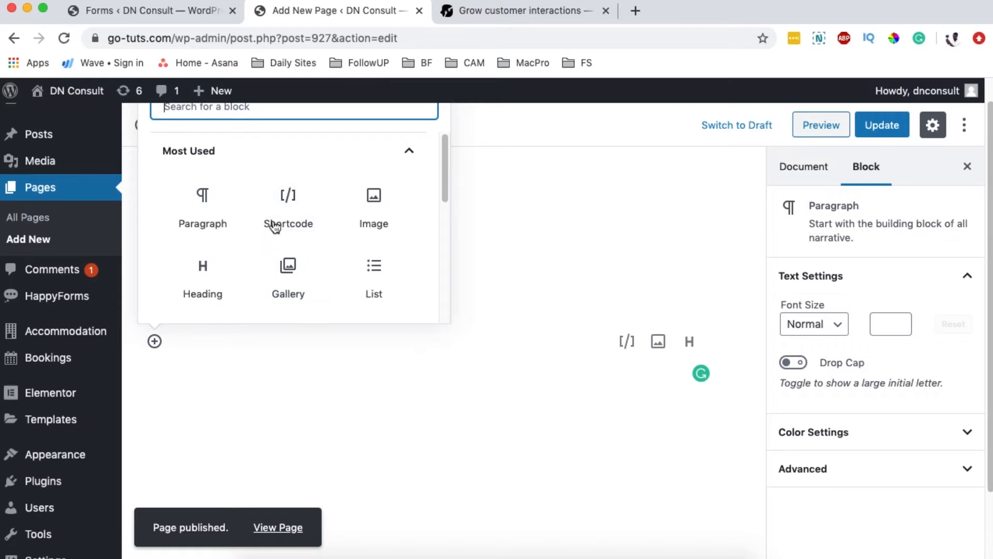
type("hap")
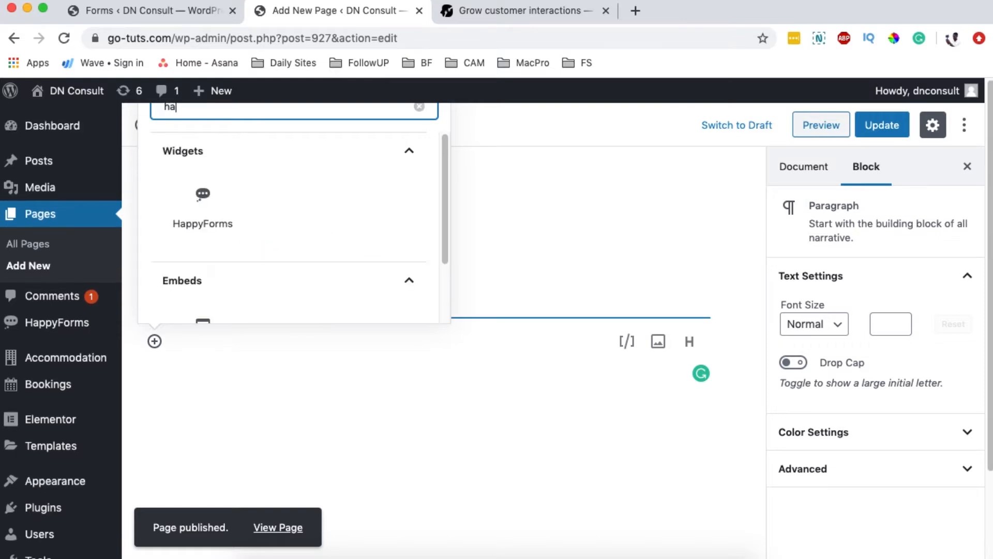
left_click(204, 204)
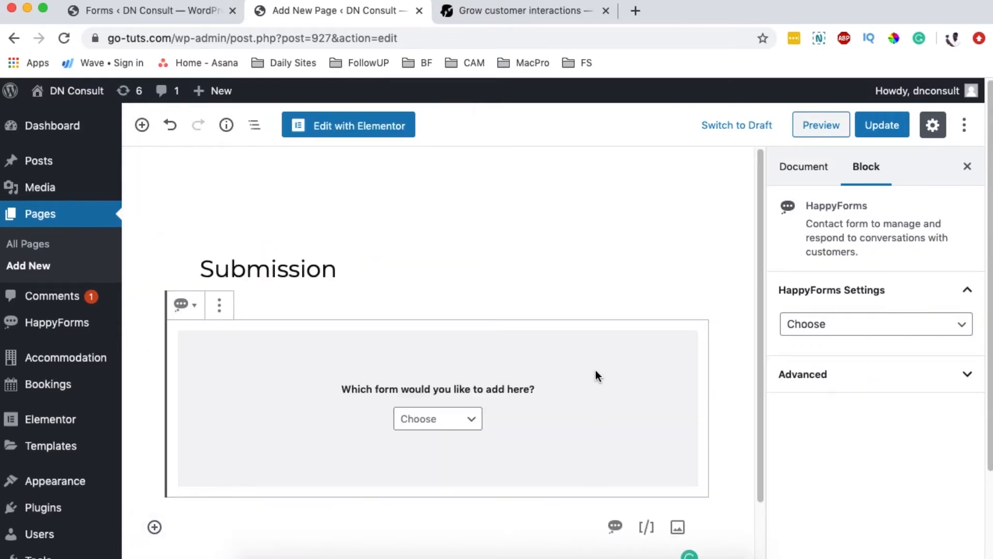
left_click(443, 425)
left_click(447, 431)
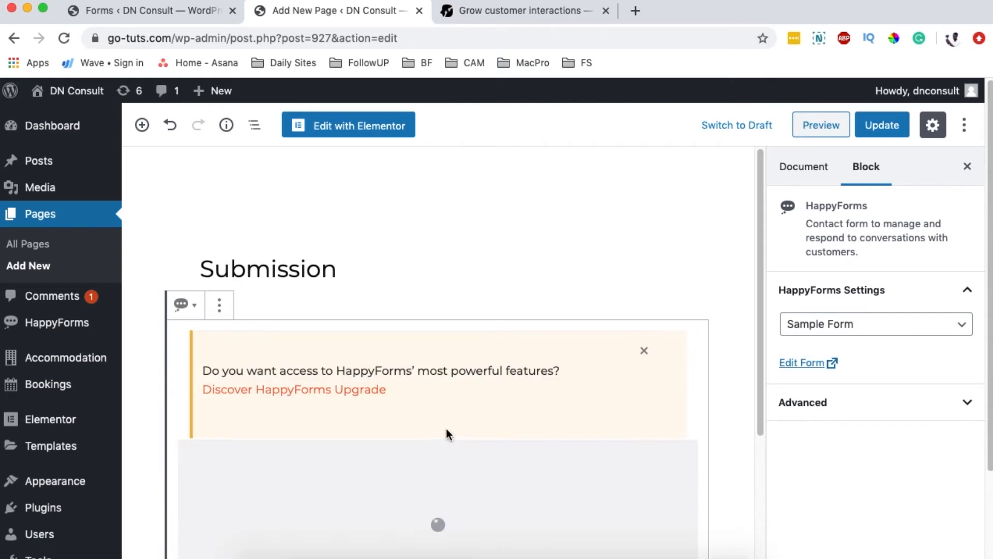
scroll(703, 398, "down", 3)
scroll(711, 384, "up", 3)
scroll(711, 383, "up", 3)
scroll(716, 375, "down", 3)
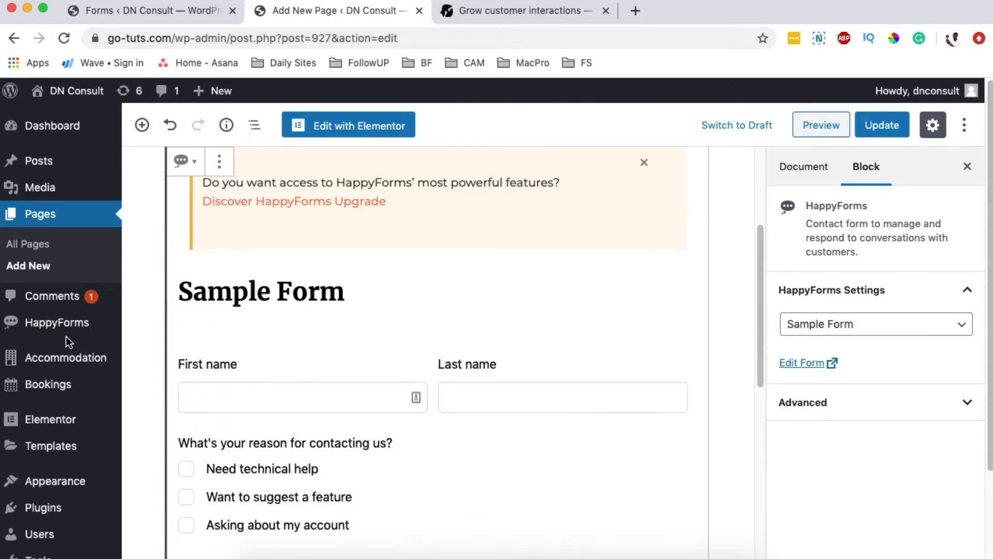
scroll(472, 396, "down", 2)
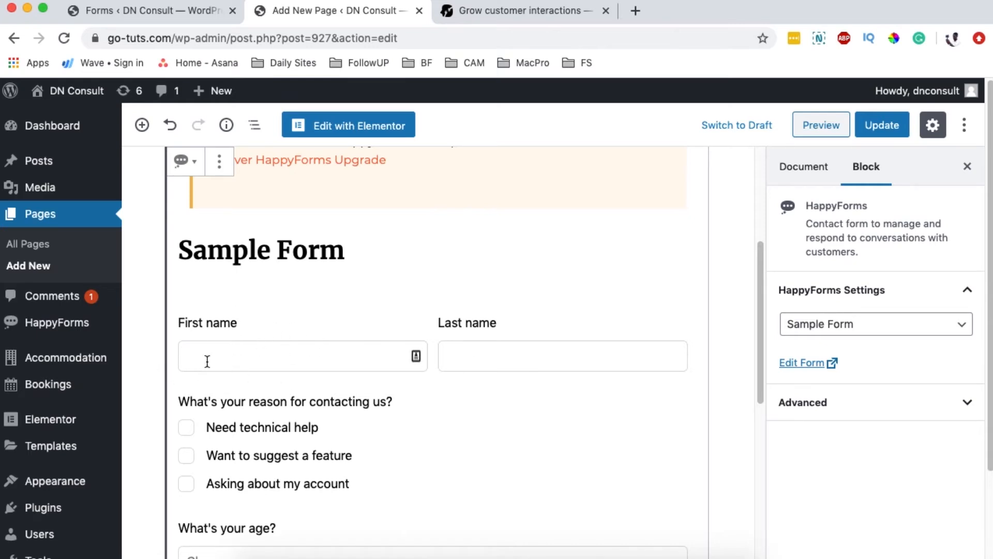
scroll(492, 390, "down", 2)
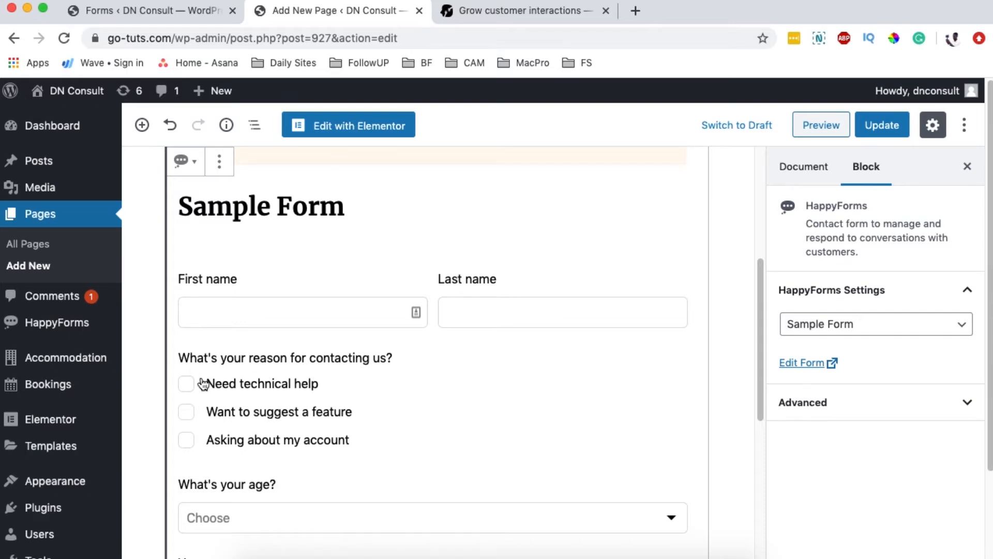
scroll(281, 424, "down", 4)
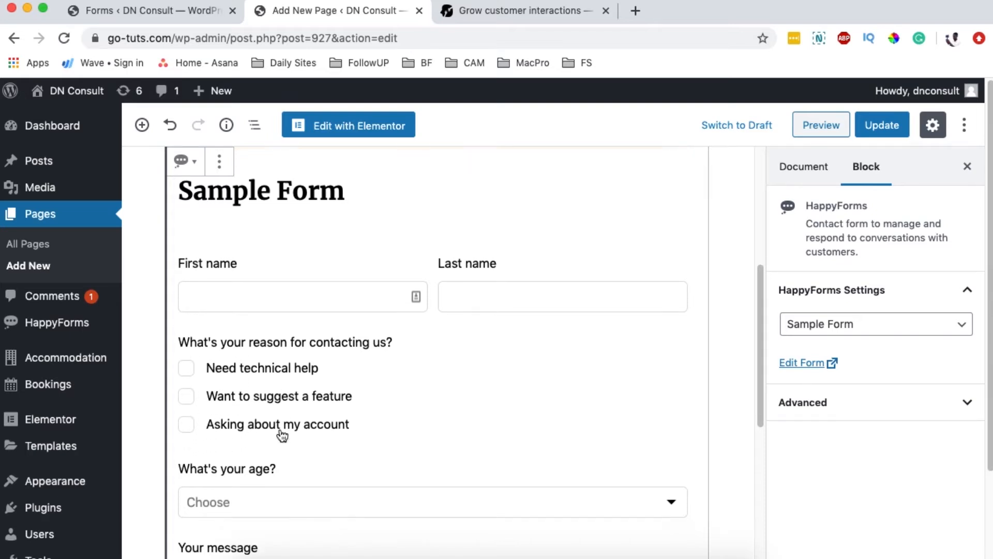
scroll(297, 413, "down", 5)
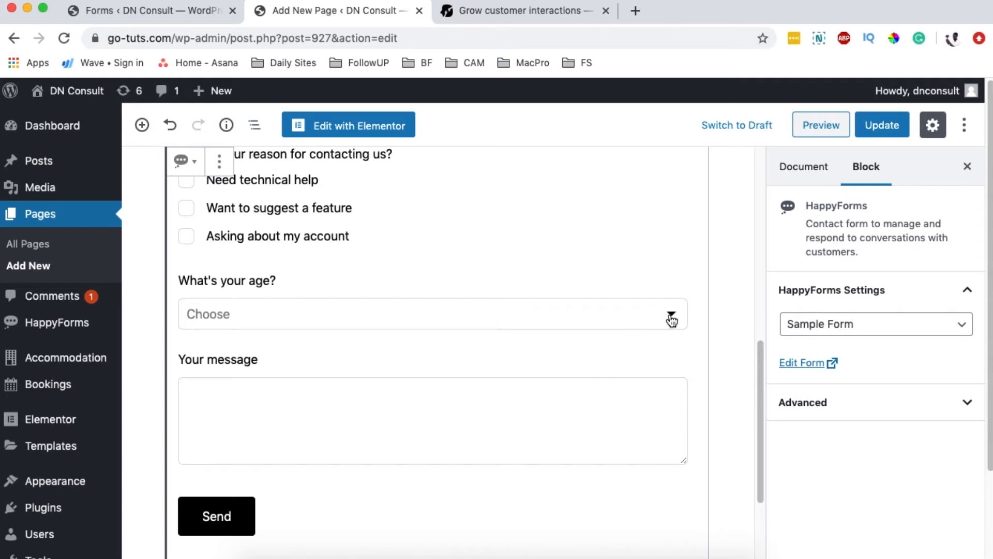
Step: Preview the Submission page in a new tab and tick and untick its reason-for-contact checkboxes
left_click(825, 133)
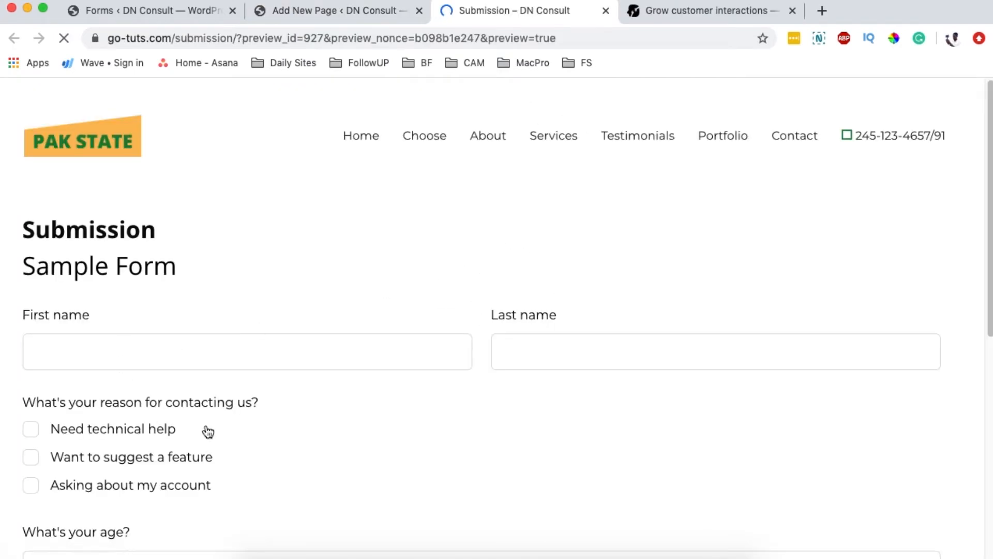
left_click(159, 343)
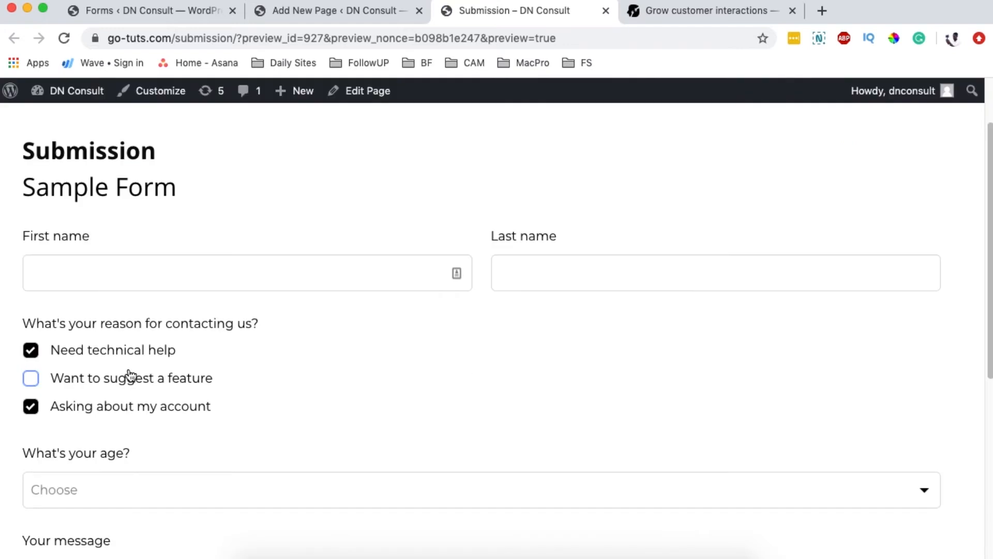
left_click(104, 409)
left_click(101, 380)
left_click(99, 355)
left_click(95, 377)
scroll(348, 374, "down", 5)
scroll(321, 344, "down", 5)
scroll(321, 343, "up", 10)
key("ctrl+shift+Tab")
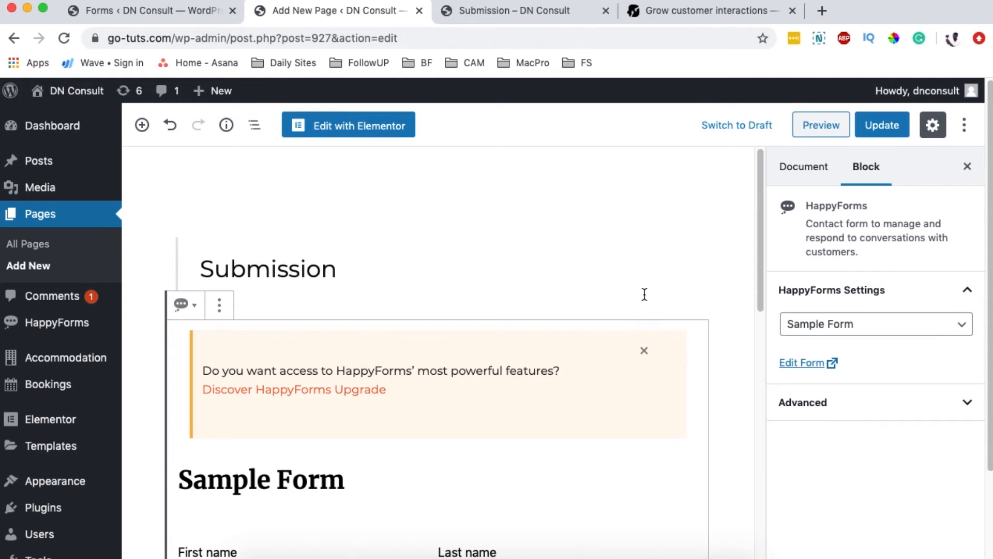
Step: In Elementor, add a one-column section to the Submission page with a Shortcode widget
left_click(317, 127)
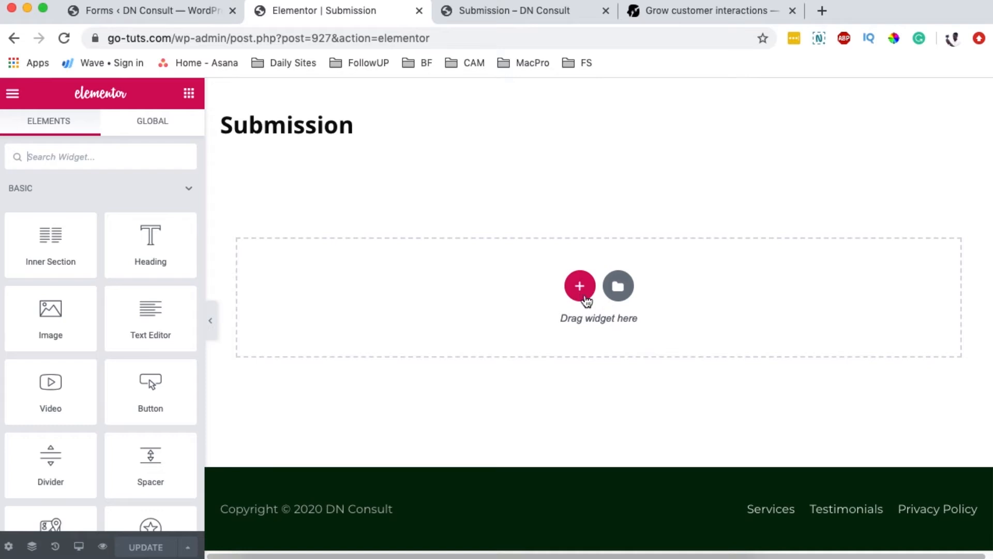
left_click(580, 284)
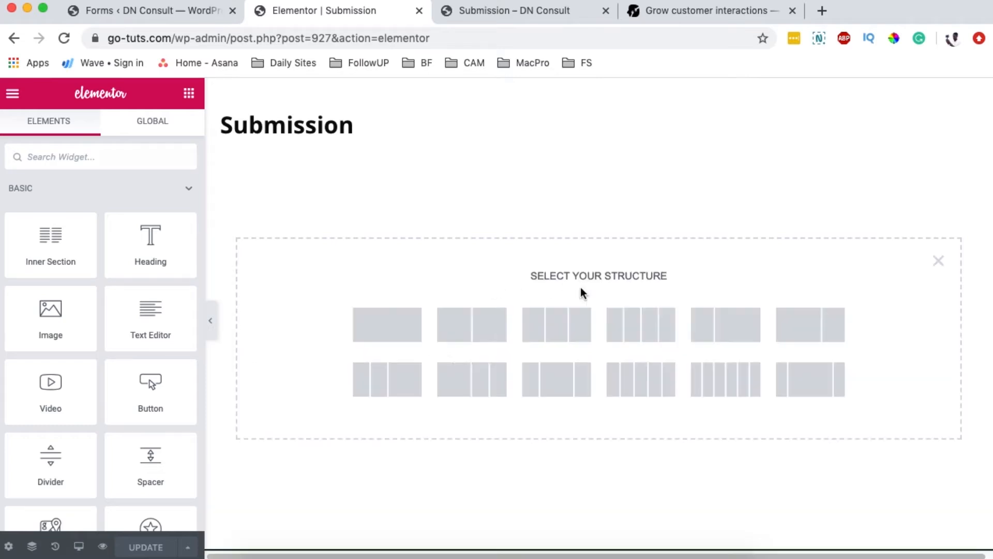
left_click(420, 324)
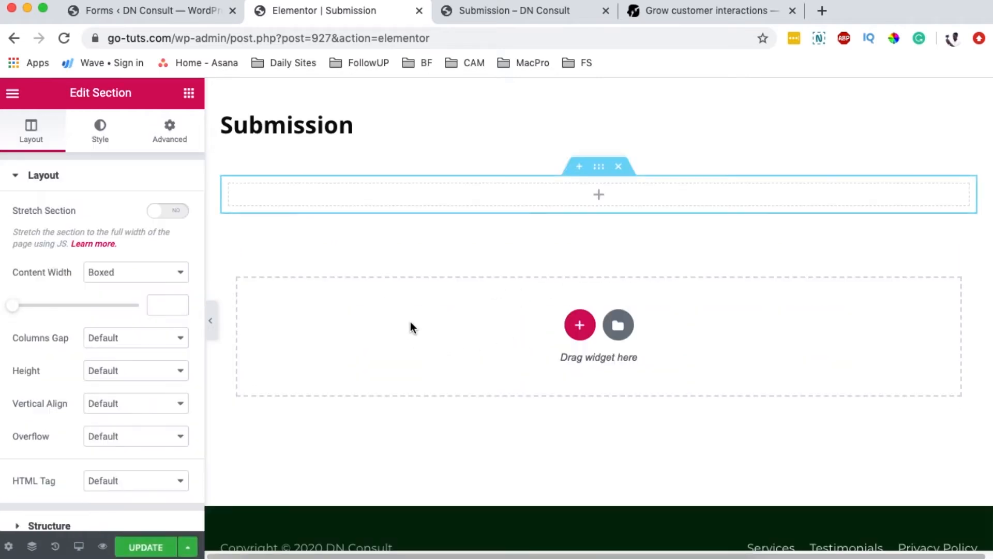
left_click(189, 93)
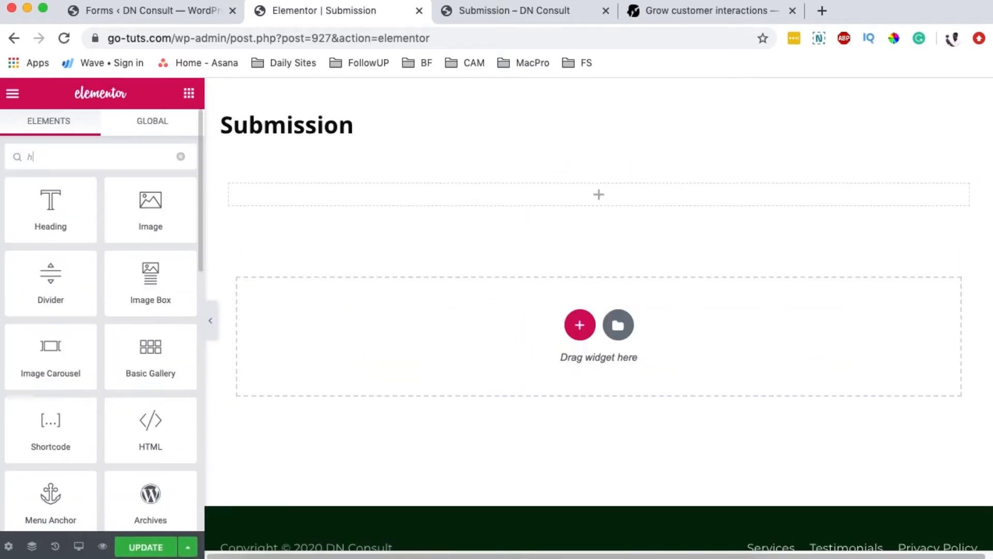
type("s")
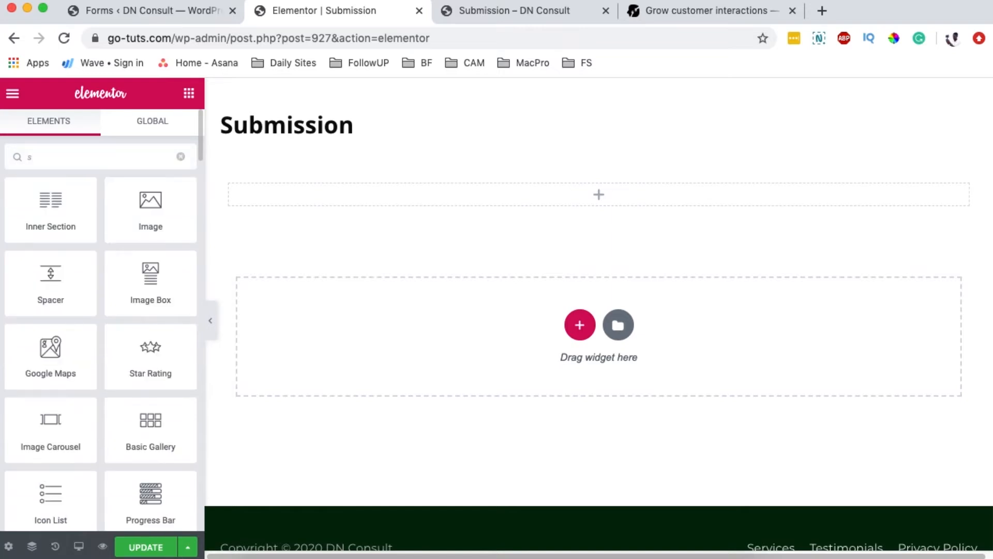
type("hor")
key("Return")
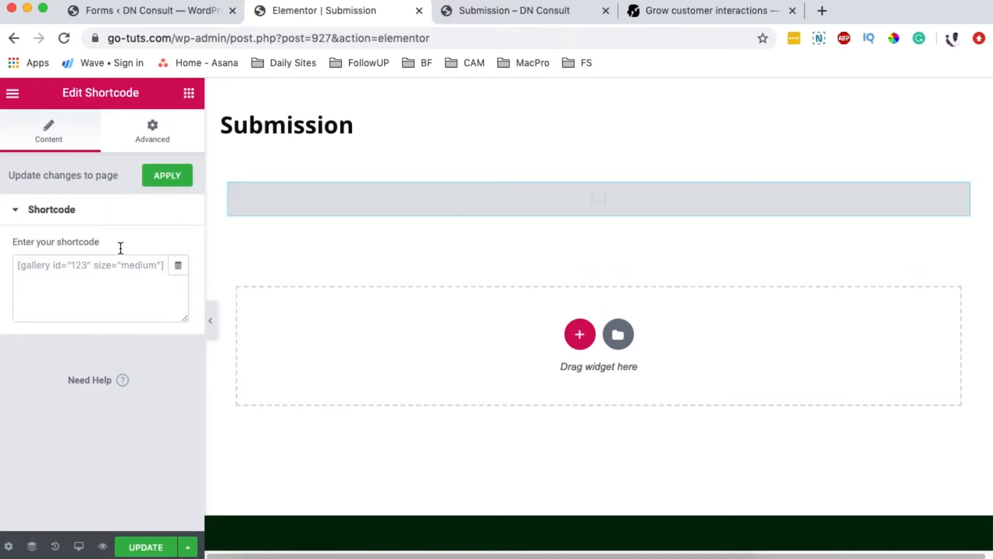
Step: Copy the Sample Form shortcode [happyforms id="926" /] and paste it into the Shortcode widget
left_click(185, 10)
double_click(530, 297)
triple_click(531, 298)
key("super+c")
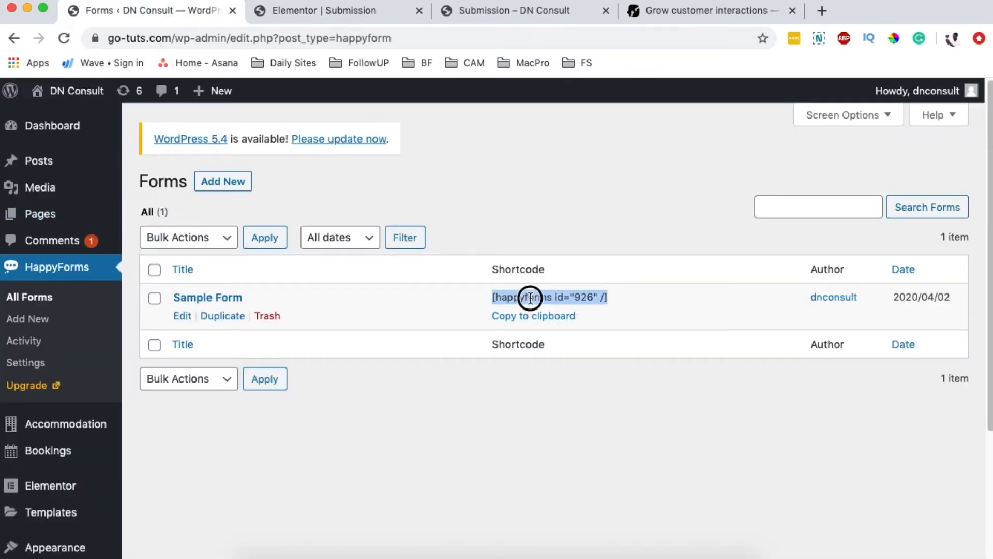
left_click(520, 15)
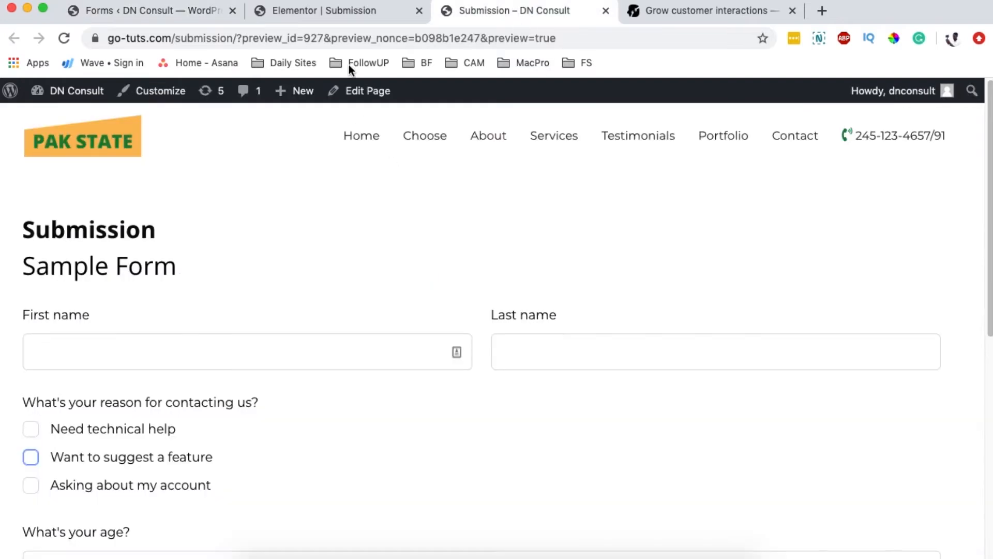
left_click(349, 17)
left_click(88, 277)
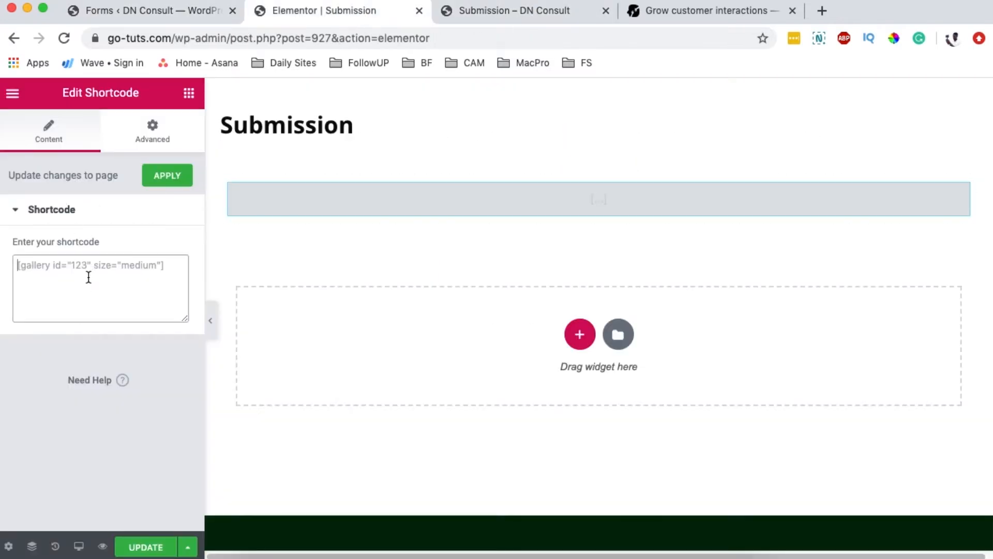
key("super+v")
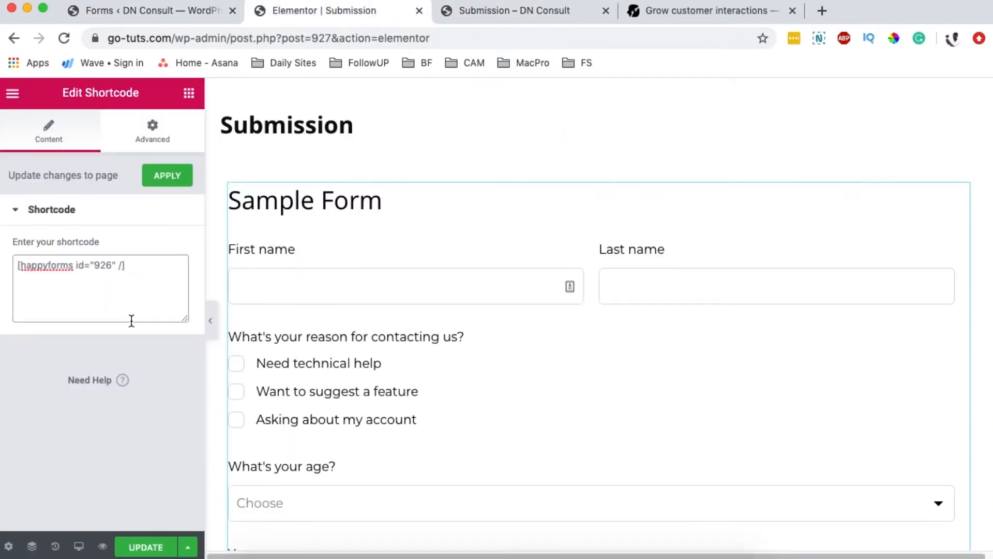
Step: Set the section's Advanced padding to 10% on the right and left
left_click(597, 167)
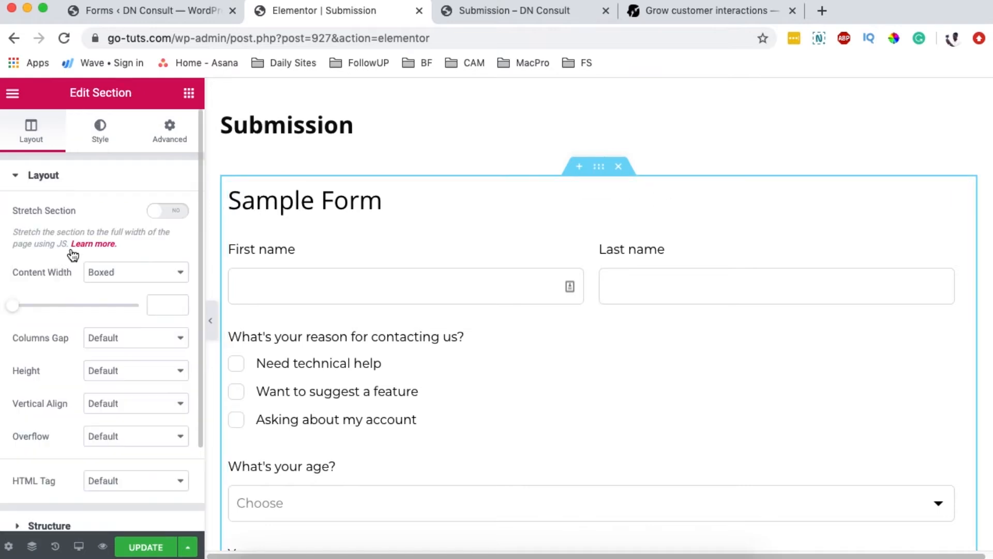
left_click(163, 134)
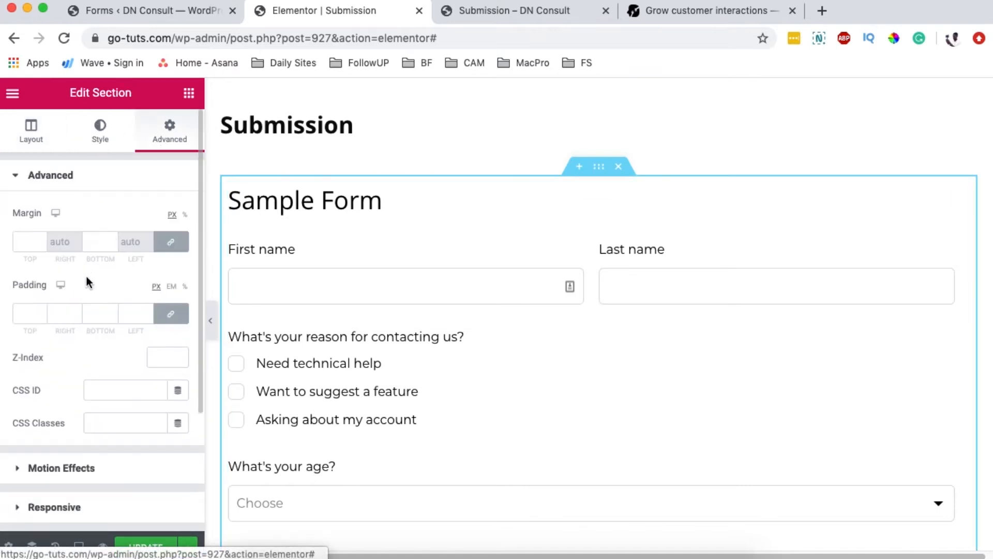
left_click(170, 314)
left_click(185, 286)
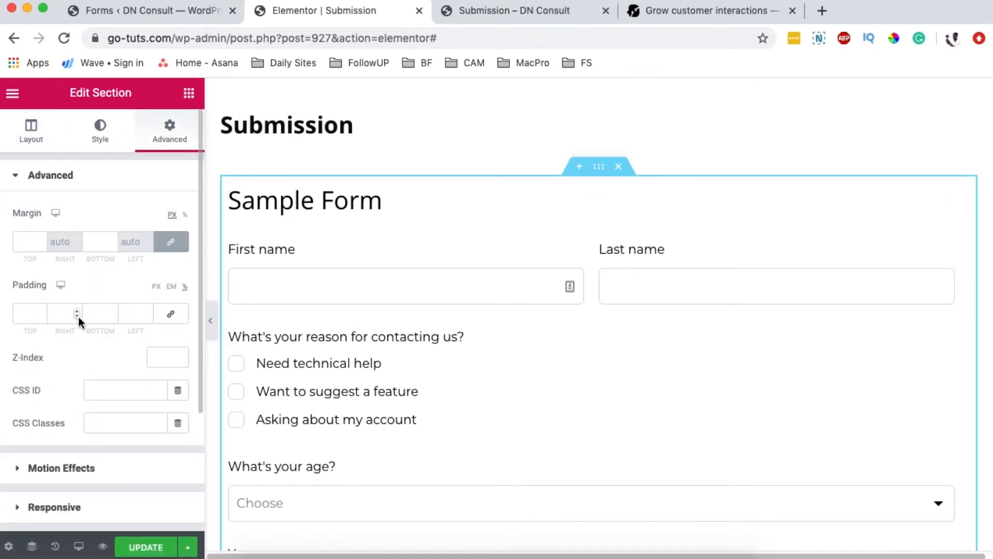
left_click(61, 316)
type("10")
left_click(127, 316)
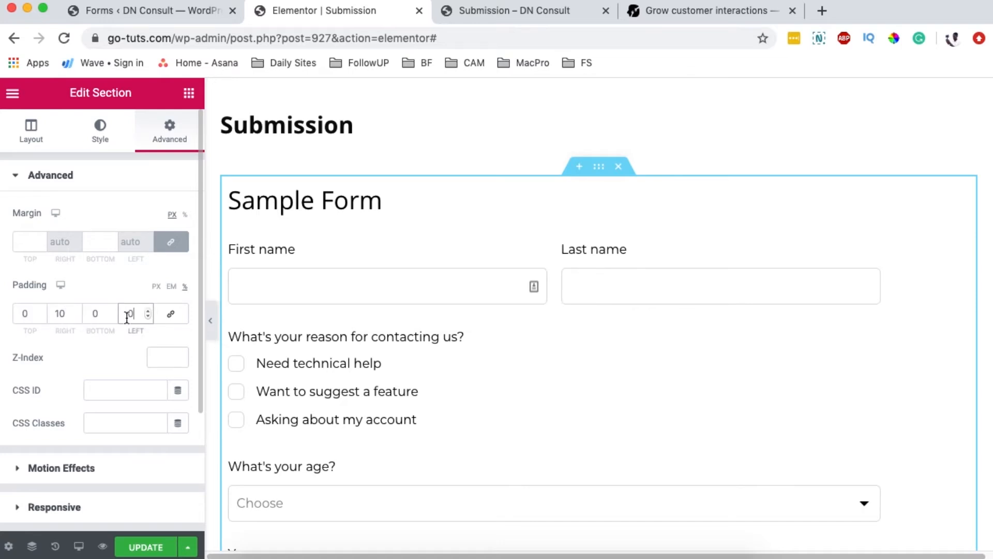
type("10")
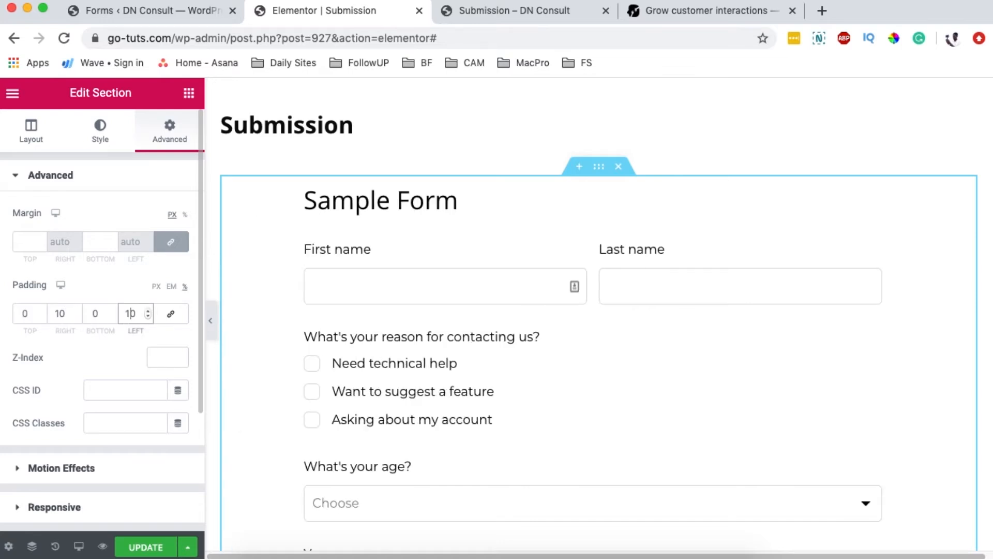
left_click(102, 547)
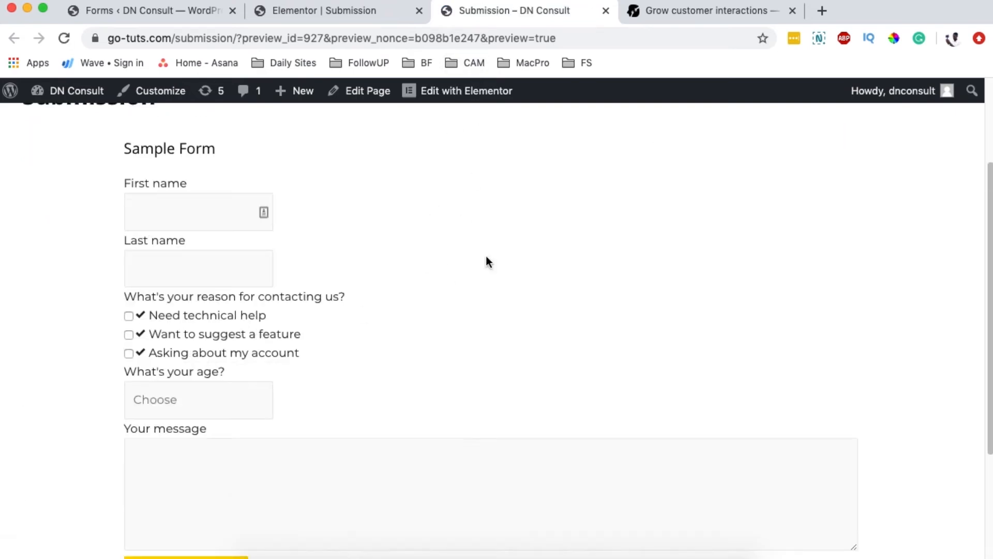
left_click(180, 209)
left_click(181, 283)
scroll(339, 324, "down", 3)
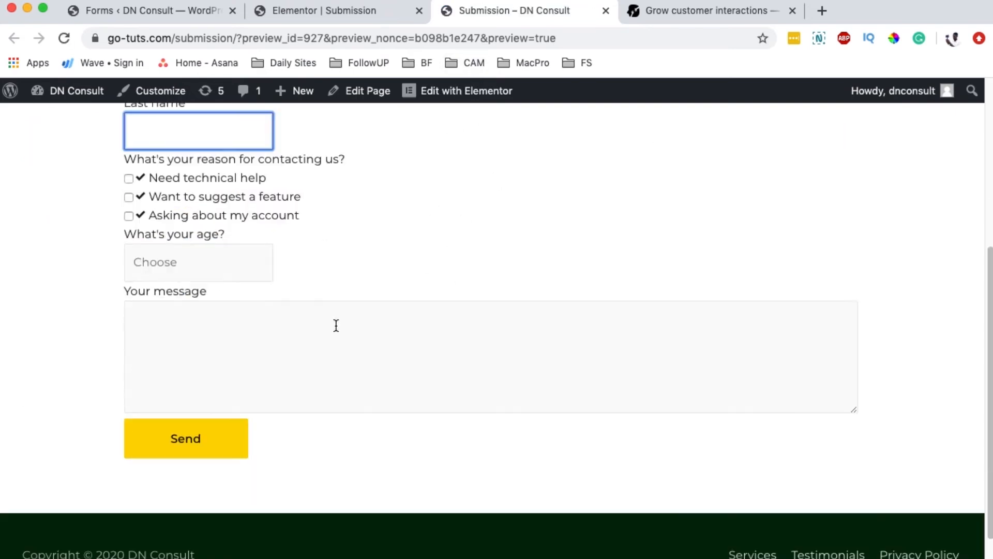
left_click(237, 355)
scroll(376, 308, "up", 5)
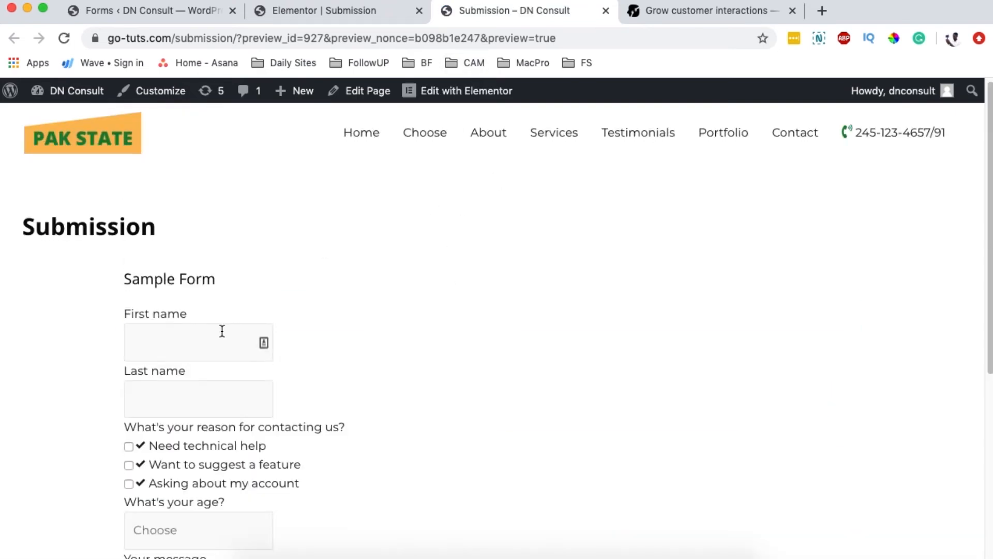
left_click(334, 13)
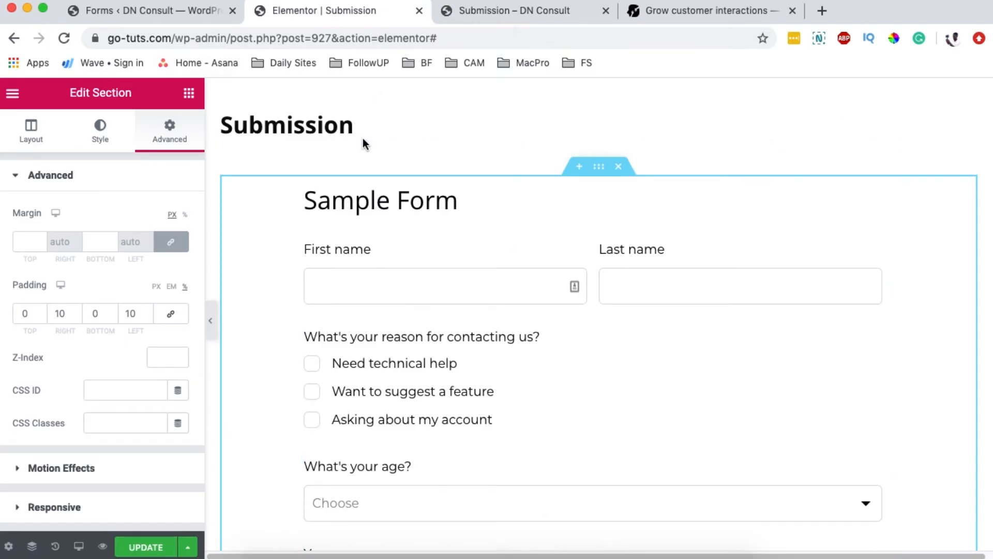
Step: Create a new HappyForms form titled 'Contact form'
left_click(179, 13)
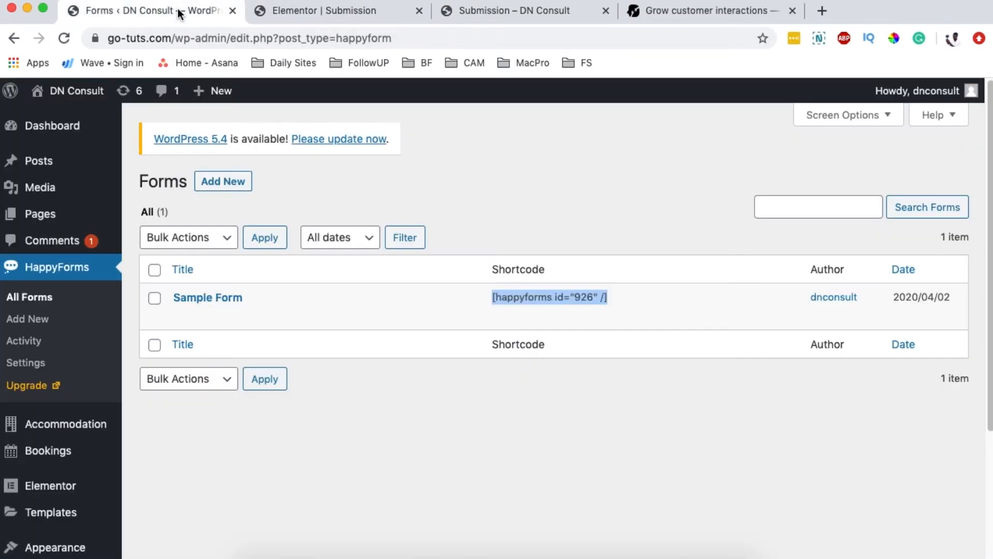
left_click(234, 182)
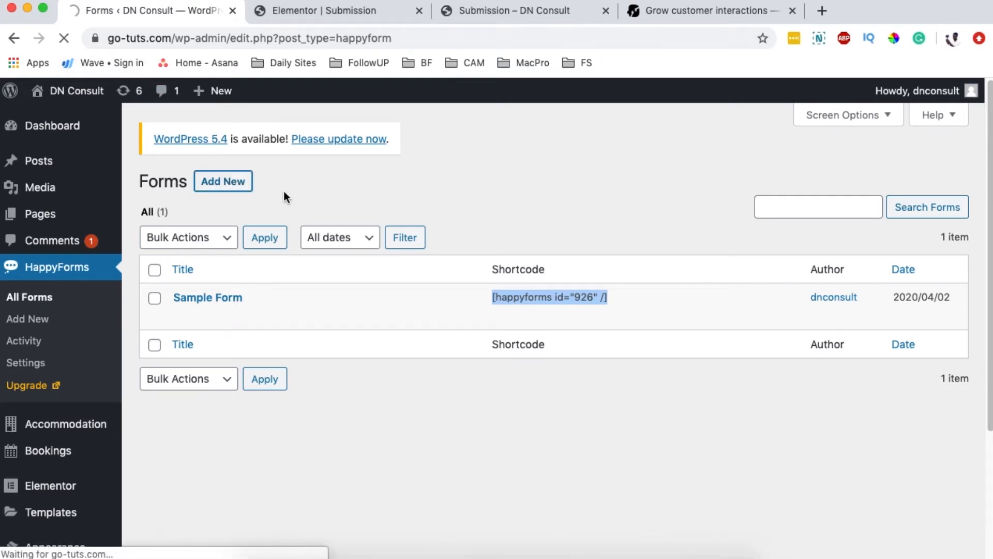
type("N")
key("BackSpace")
type("Cont")
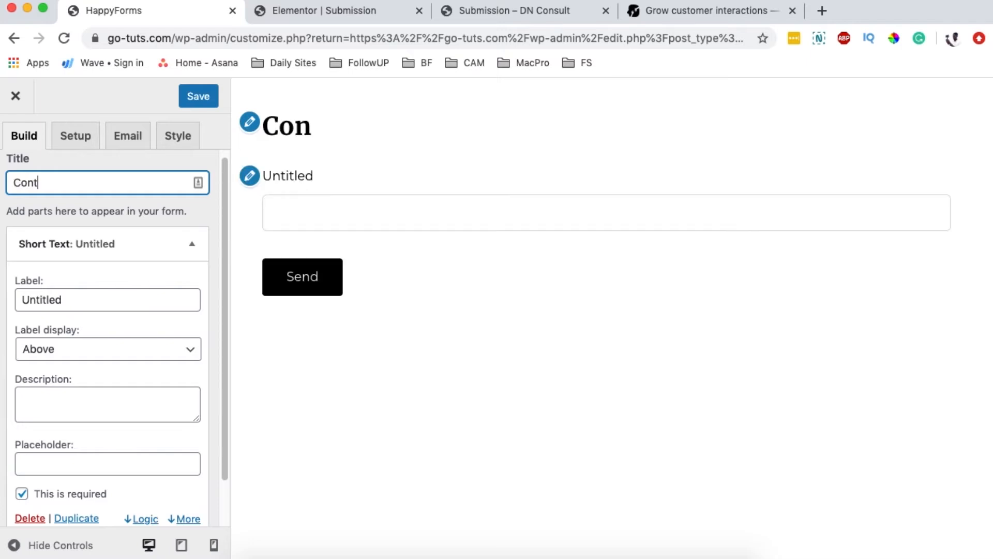
type("act form")
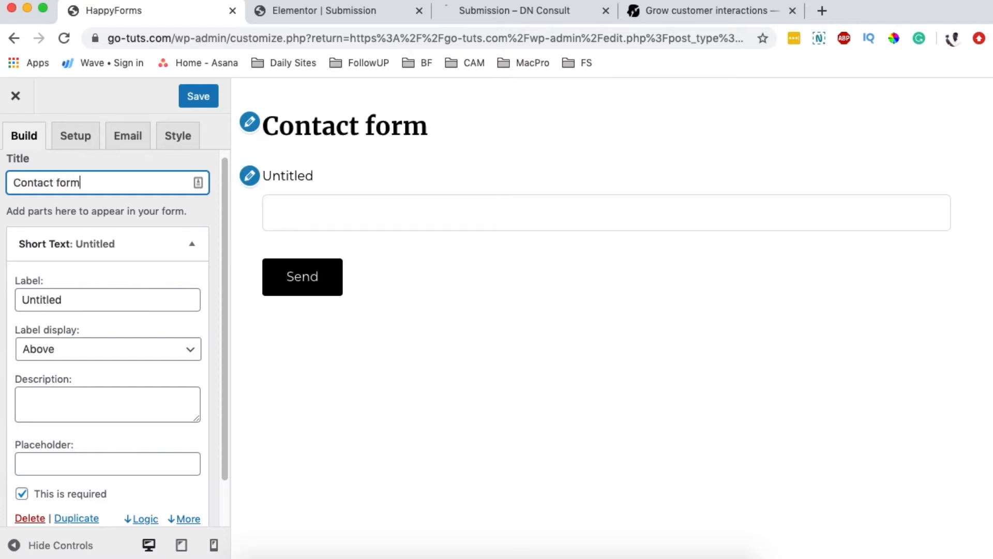
Step: Label the first field 'First Name' and set its label display to Inside
double_click(67, 299)
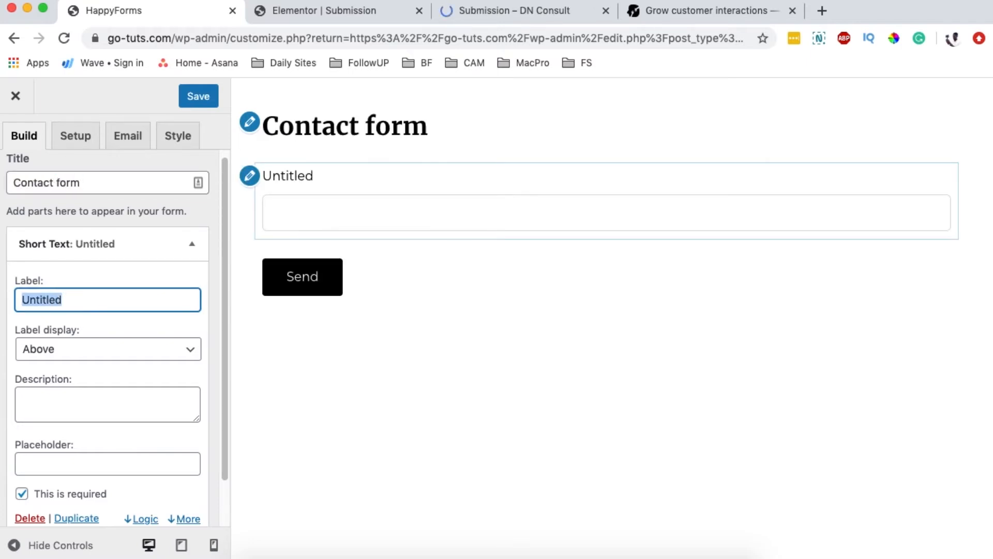
type("First Na")
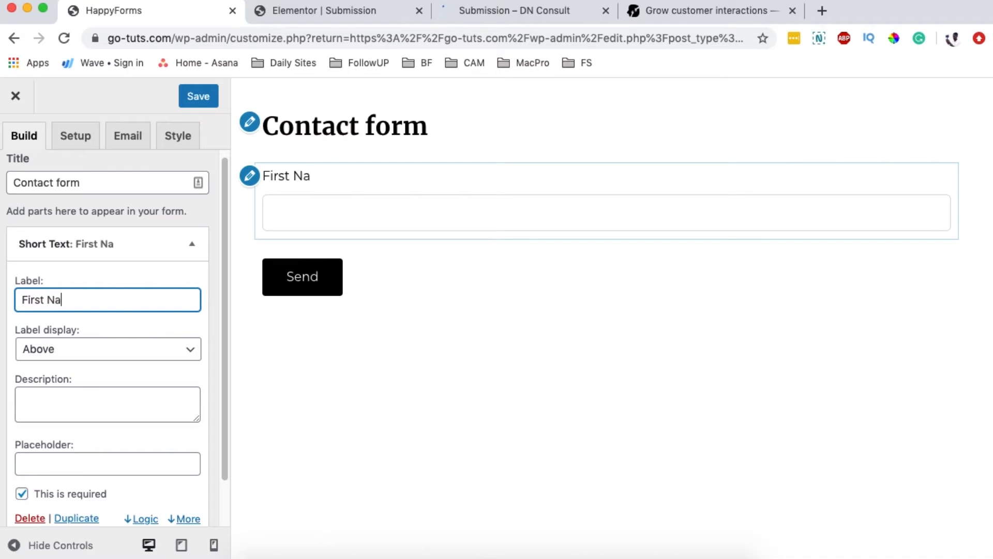
type("me")
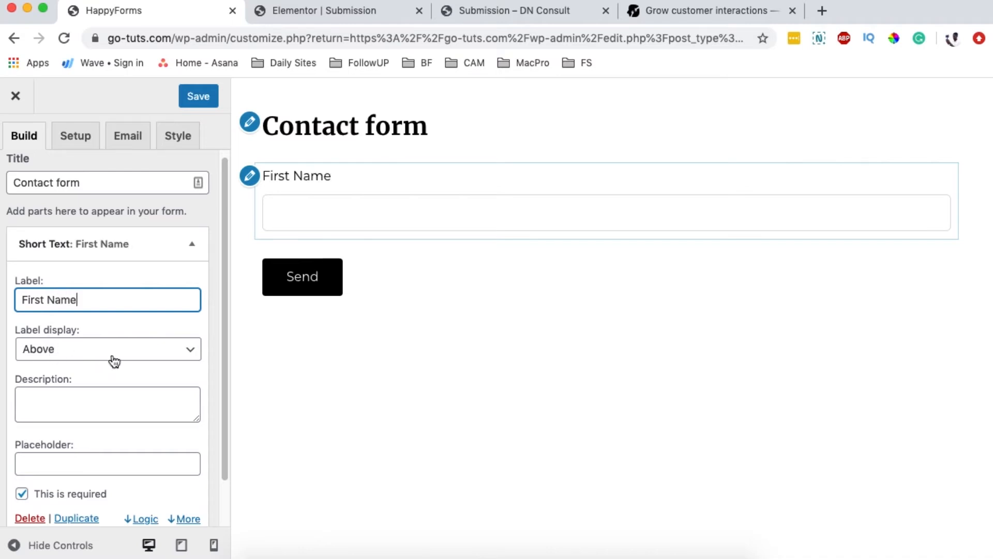
scroll(109, 343, "down", 1)
left_click(107, 340)
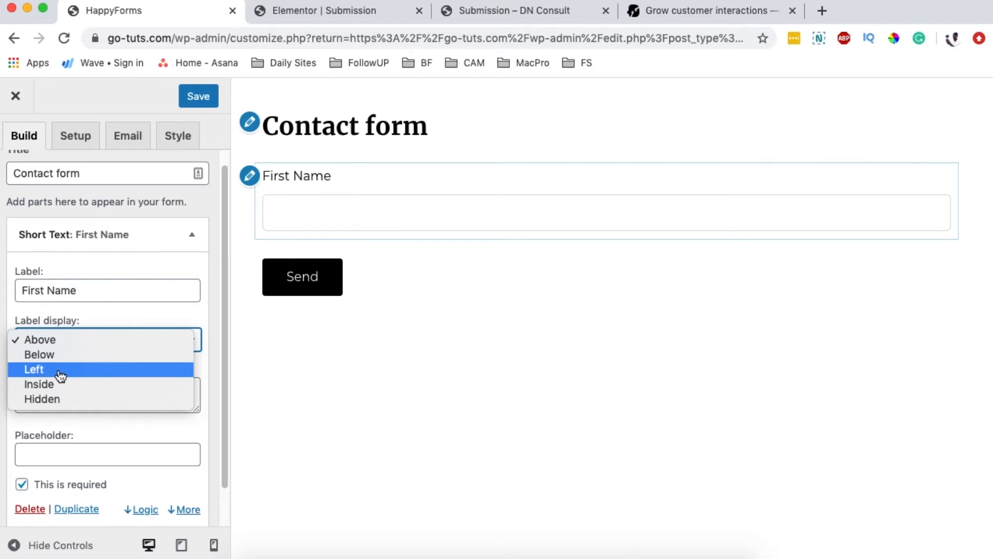
key("Escape")
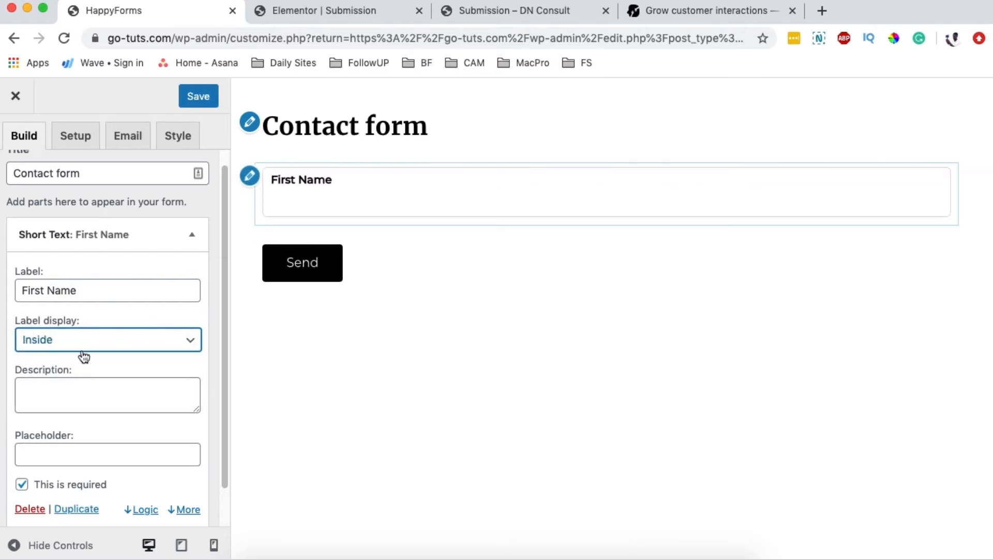
left_click(75, 345)
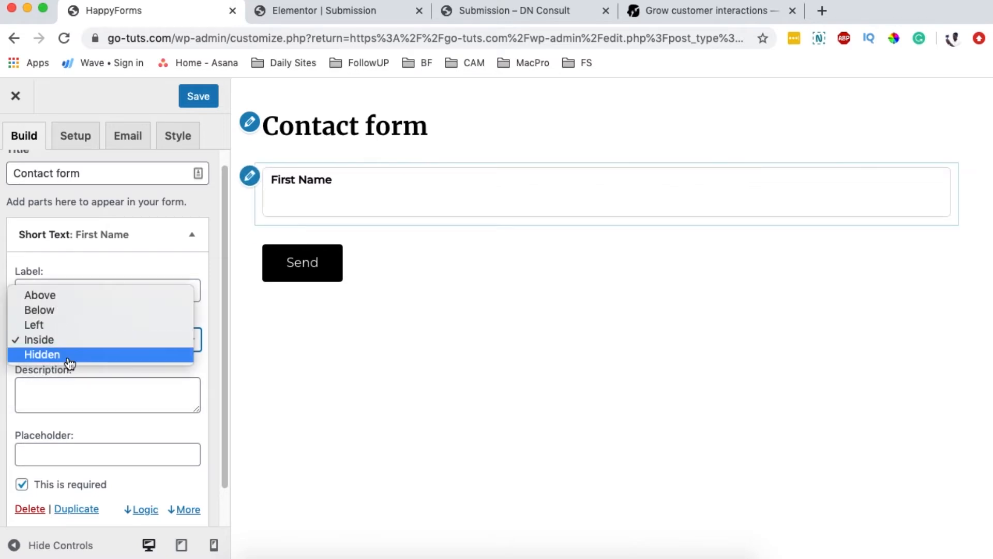
left_click(81, 355)
left_click(89, 346)
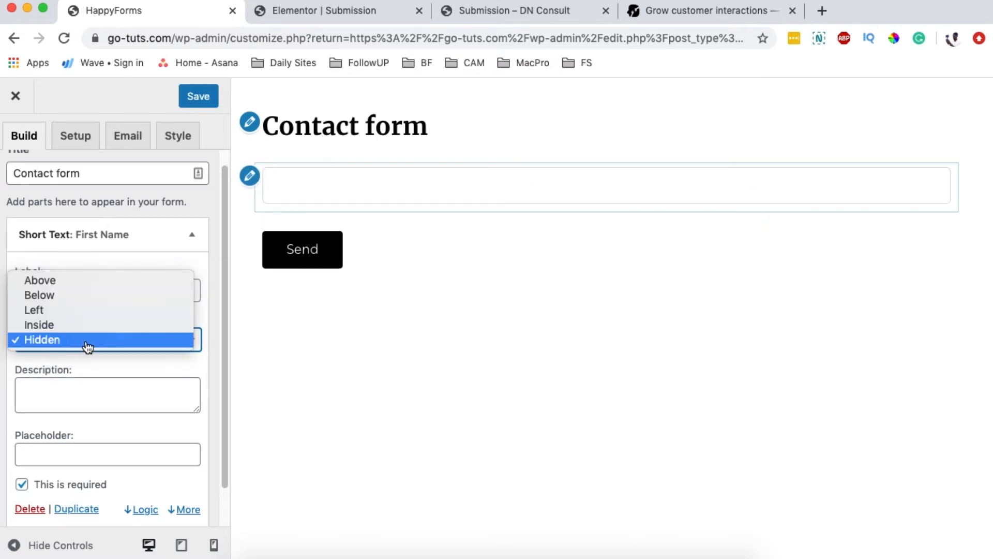
left_click(81, 334)
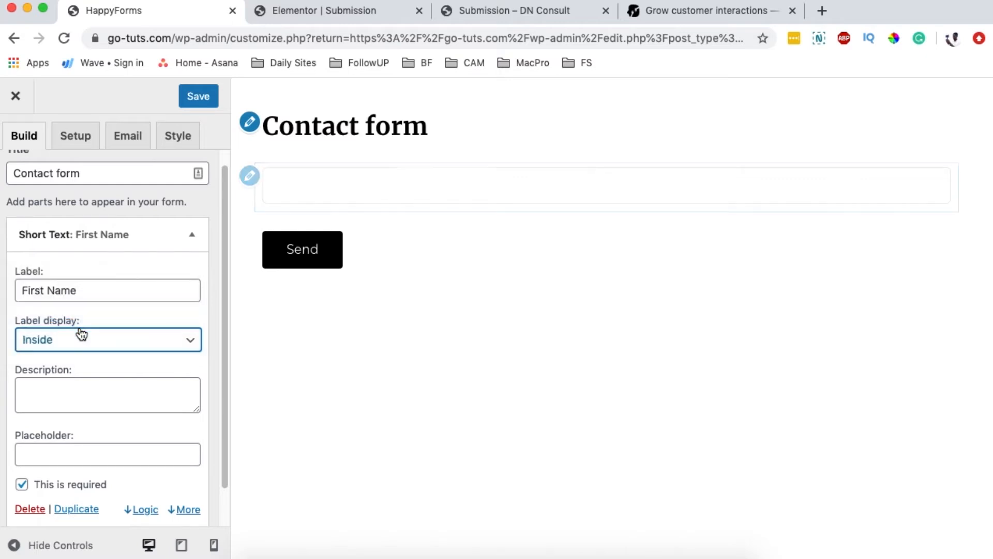
Step: Leave the First Name placeholder empty and collapse the First Name settings
scroll(103, 372, "down", 2)
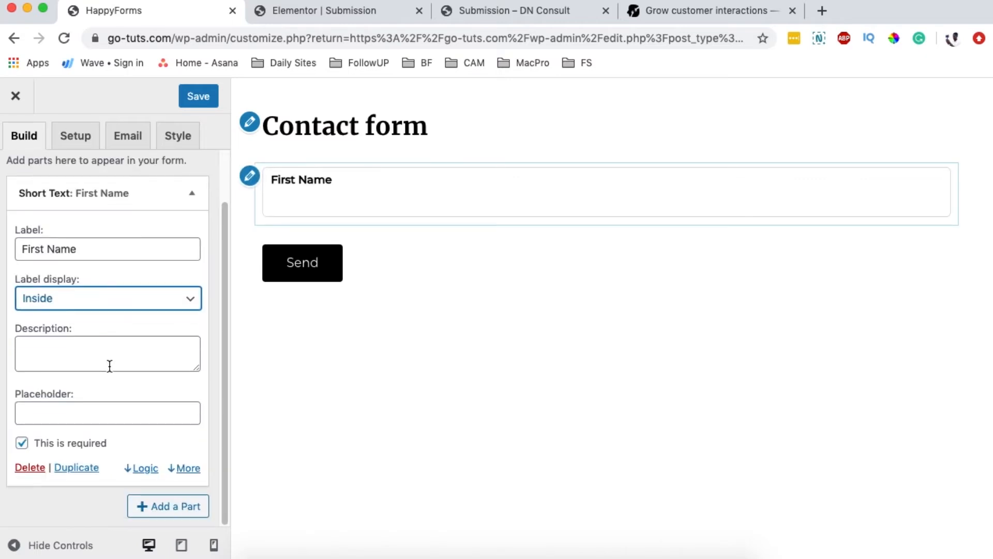
left_click(62, 407)
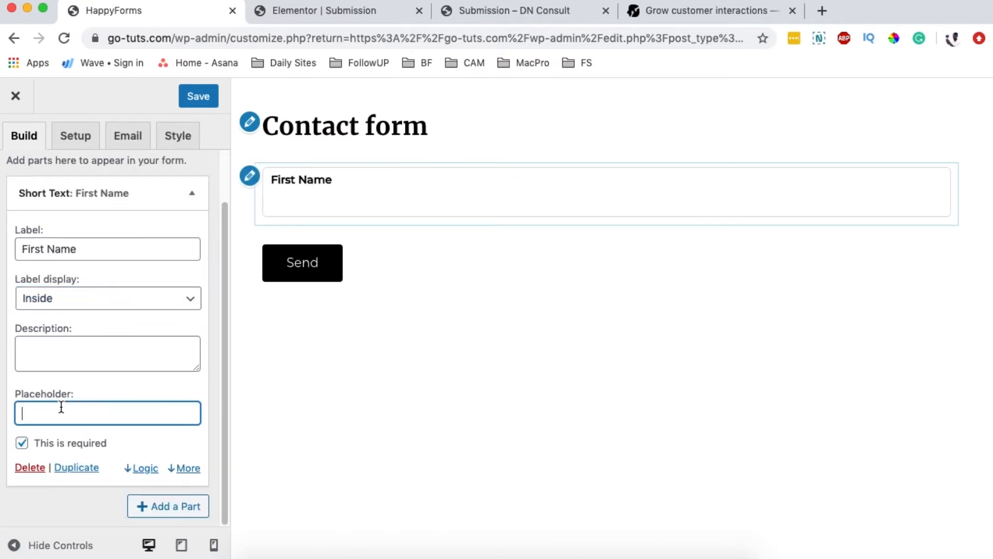
type("First Name")
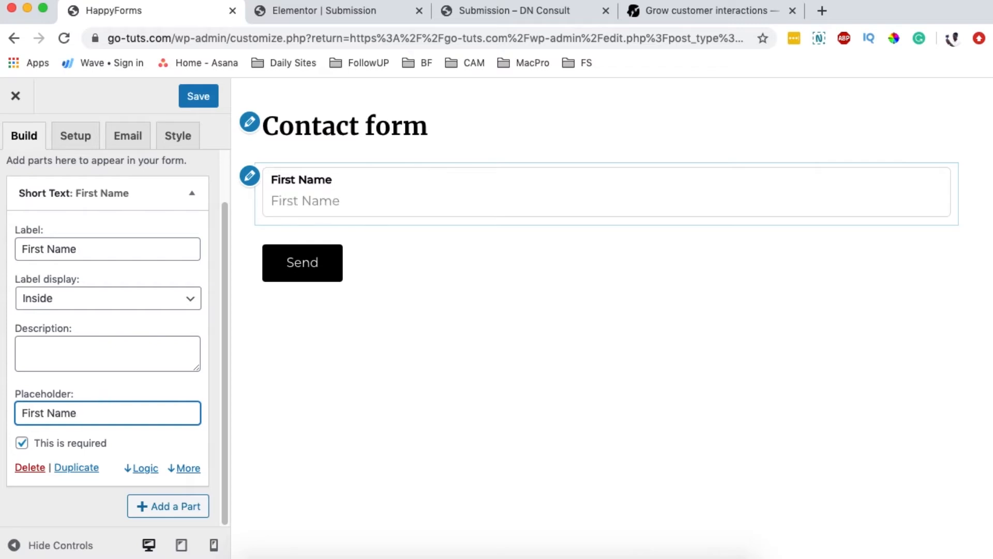
key("BackSpace")
key("BackSpace")
key("BackSpace")
key("BackSpace")
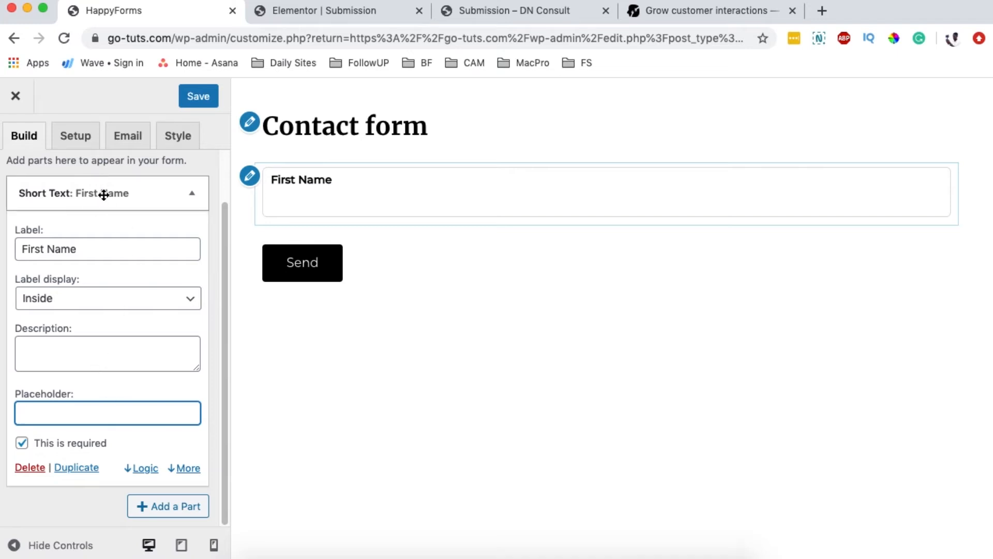
left_click(191, 194)
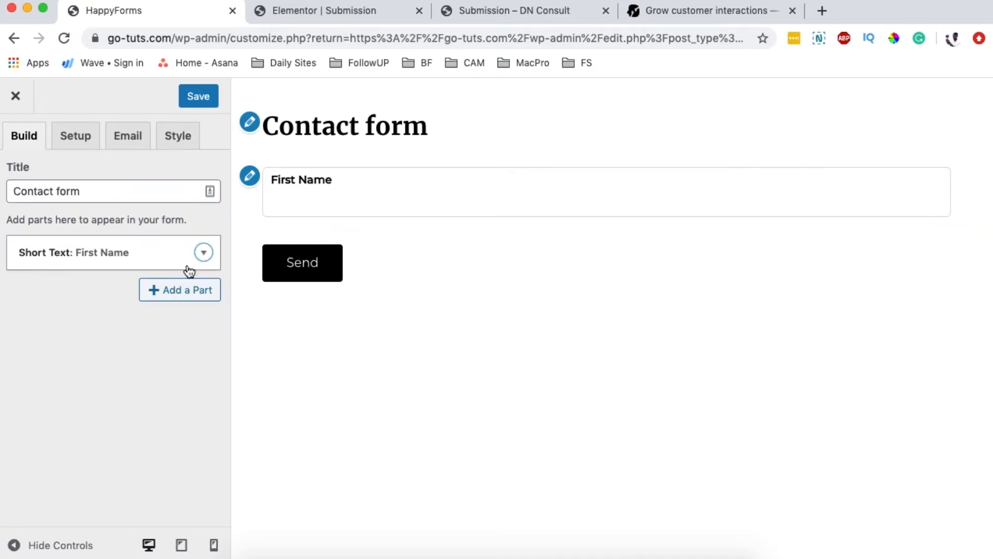
left_click(184, 290)
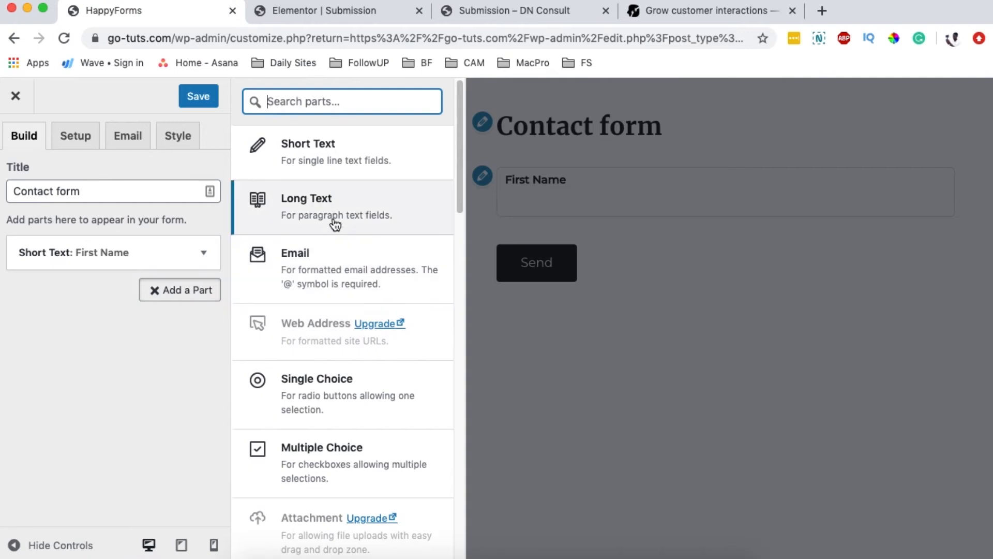
Step: Add a Short Text field labelled 'Last Name' with its label displayed inside
left_click(311, 151)
left_click(72, 355)
double_click(72, 356)
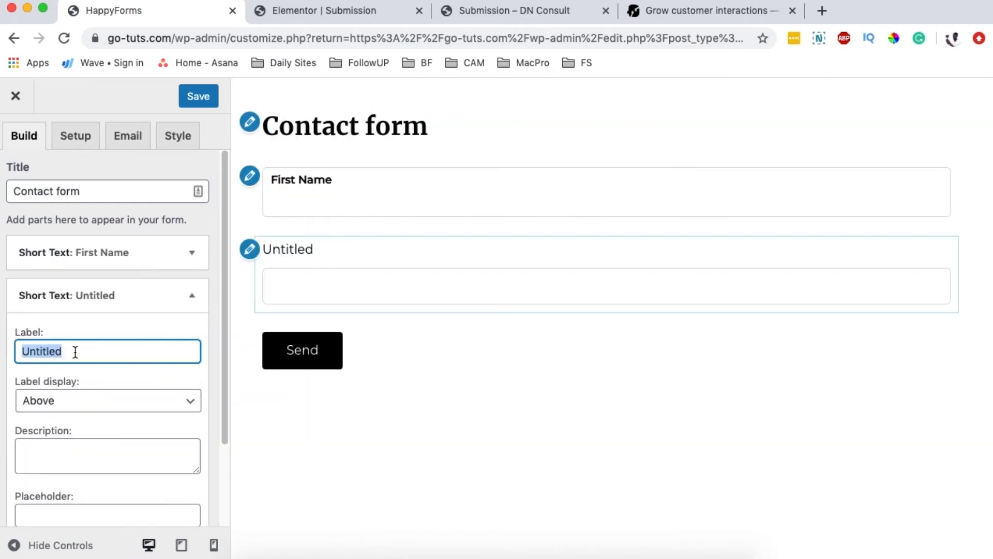
type("Last Name")
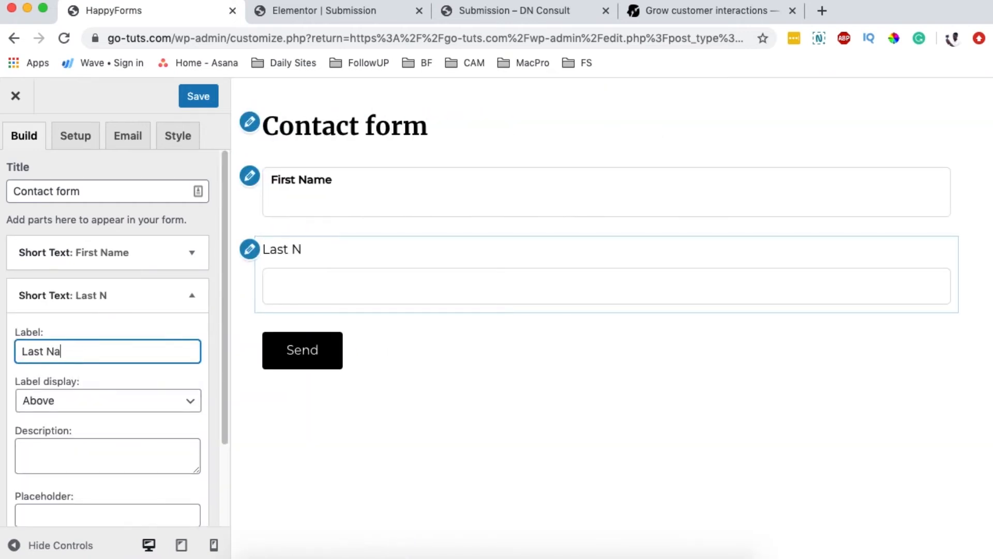
left_click(73, 410)
left_click(67, 445)
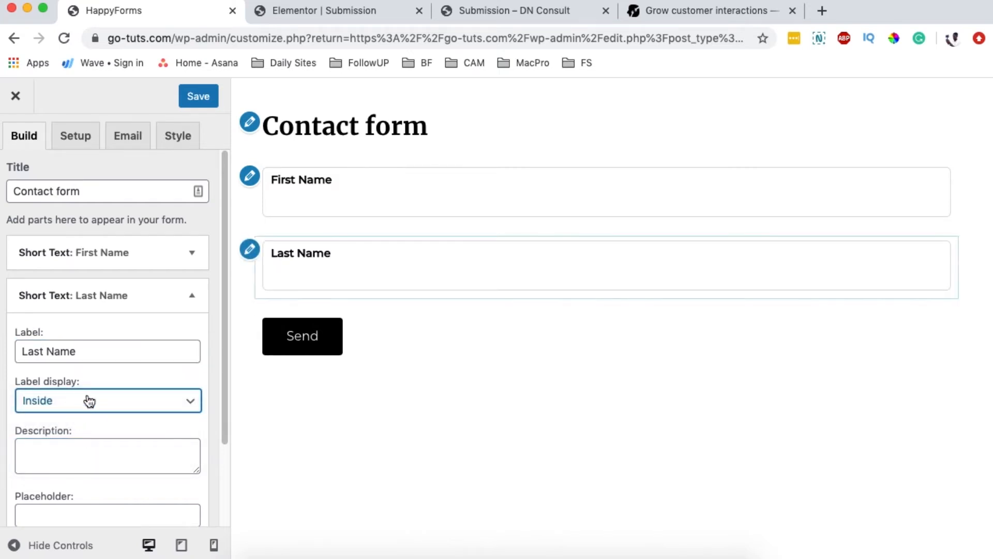
Step: Try Last Name widths half, third, quarter and auto, finally setting it to full width
scroll(157, 373, "down", 3)
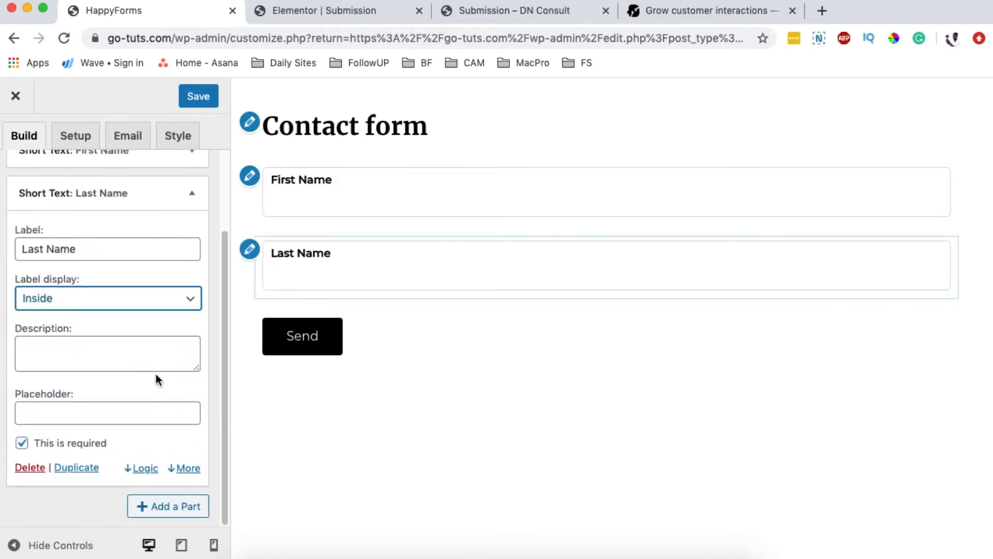
left_click(184, 469)
scroll(182, 448, "down", 2)
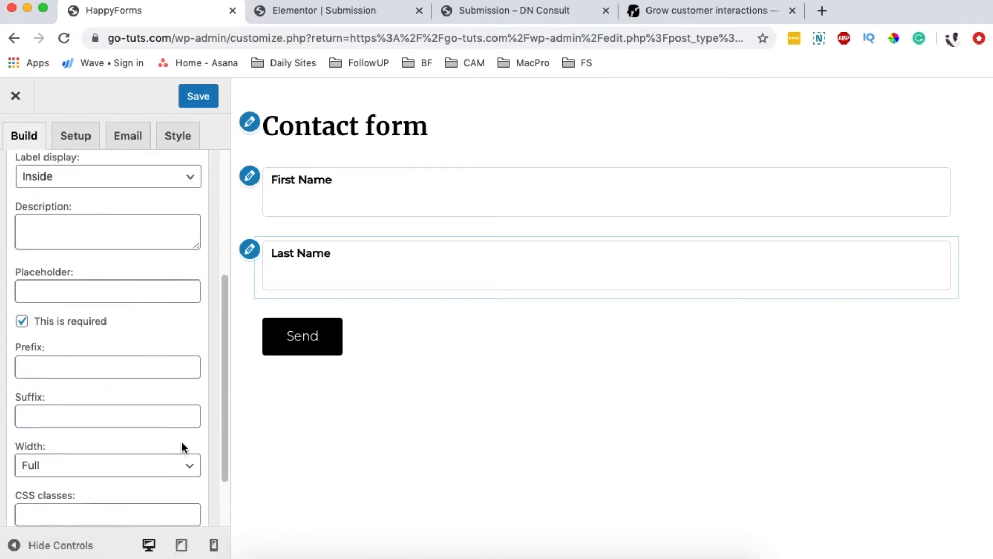
scroll(176, 437, "down", 1)
left_click(146, 411)
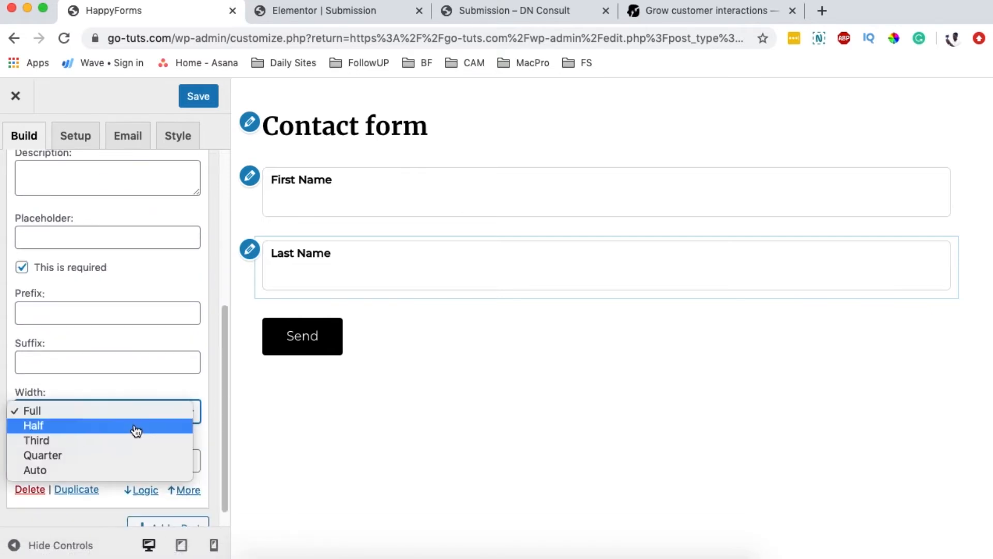
left_click(136, 430)
left_click(136, 419)
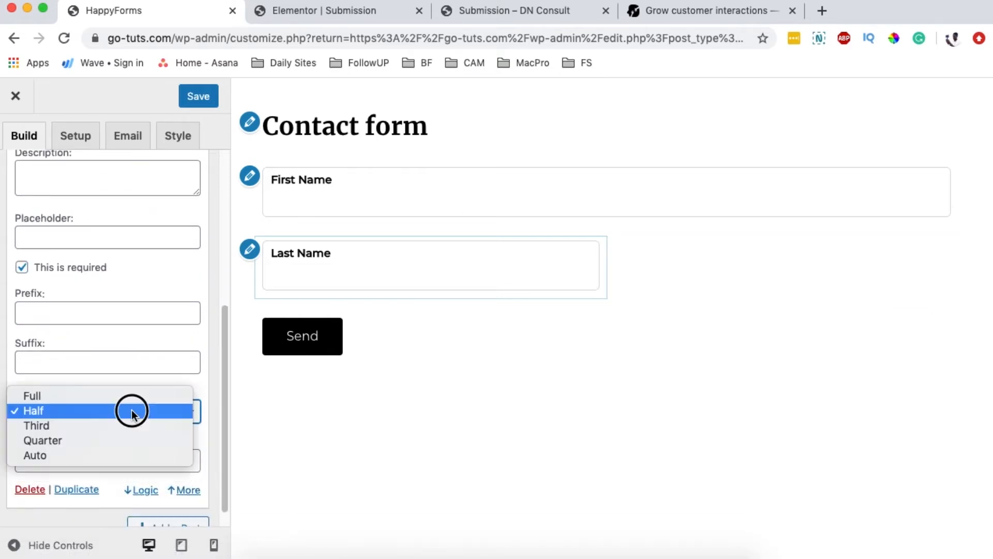
left_click(129, 424)
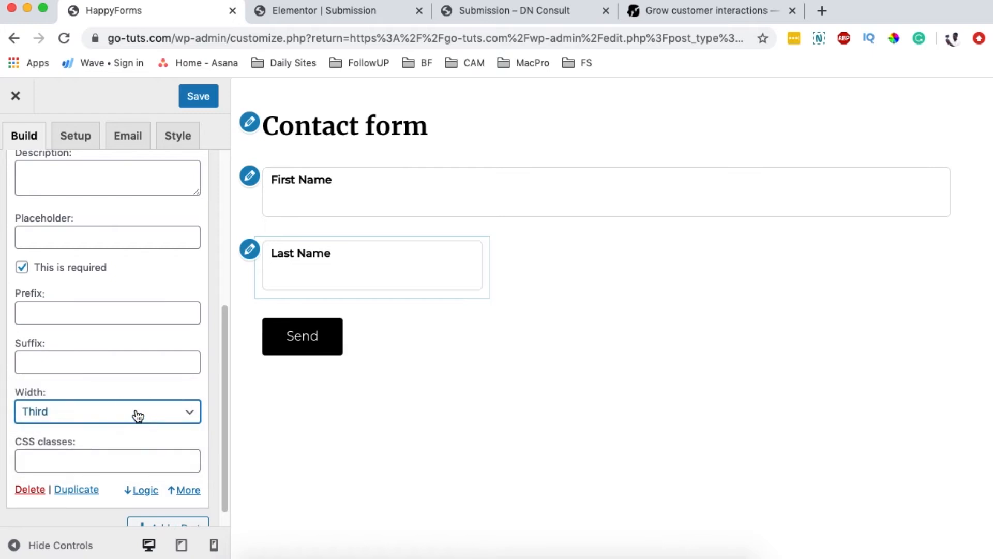
left_click(138, 415)
left_click(126, 424)
left_click(125, 411)
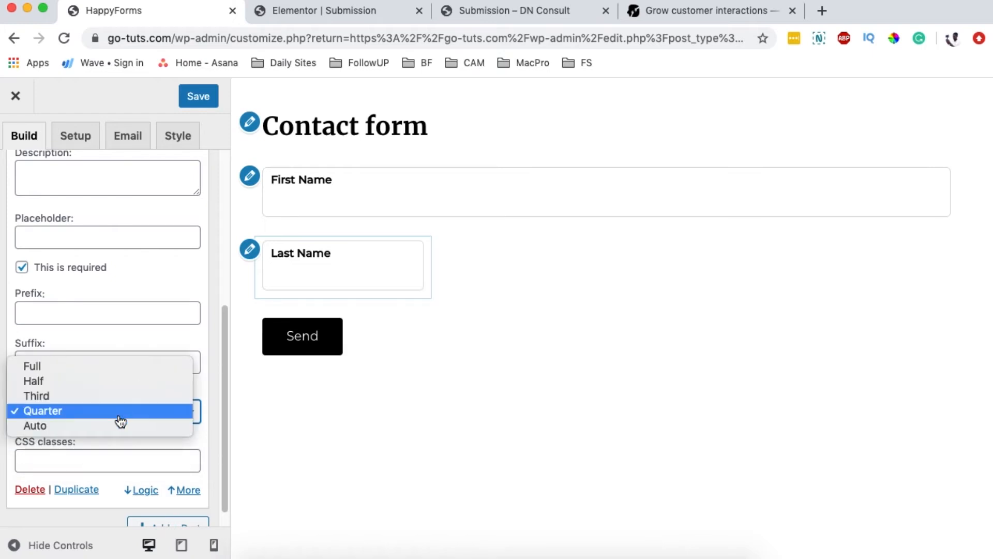
left_click(101, 426)
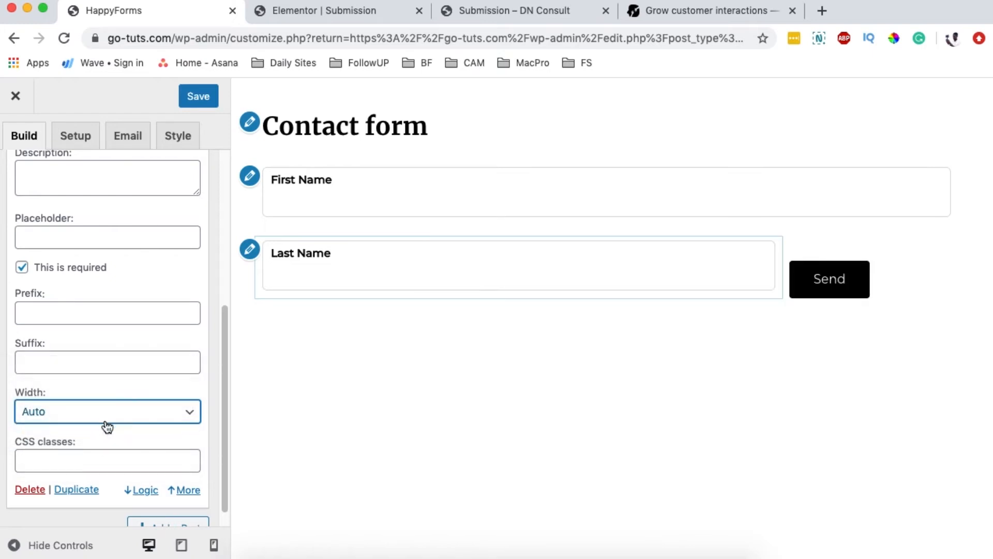
left_click(107, 411)
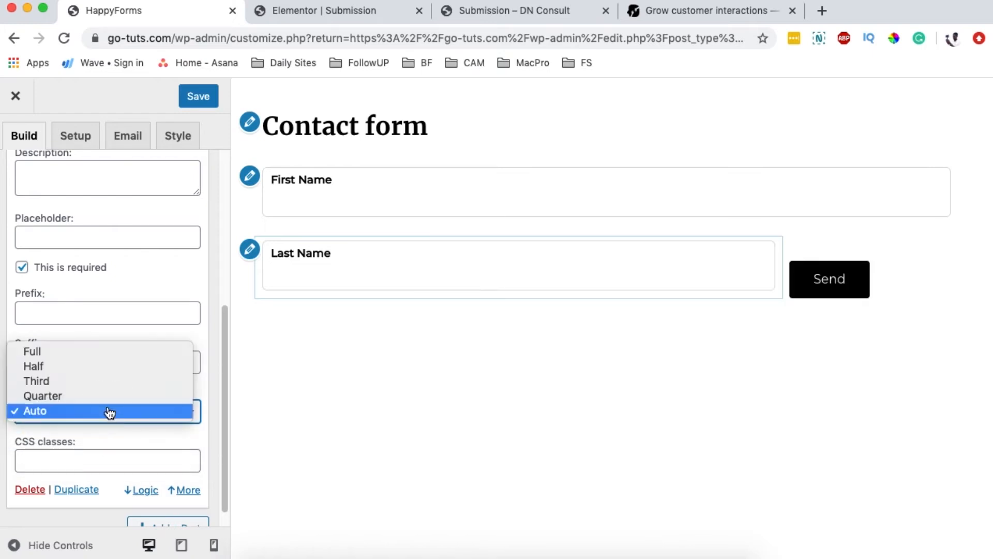
left_click(109, 355)
Step: Collapse the Last Name and First Name field settings
scroll(124, 377, "up", 4)
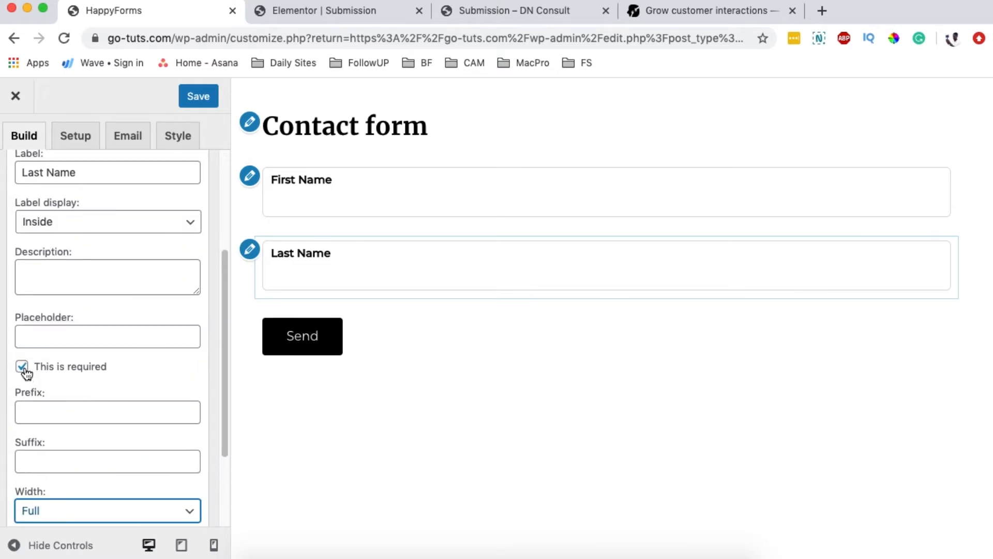
scroll(76, 372, "up", 4)
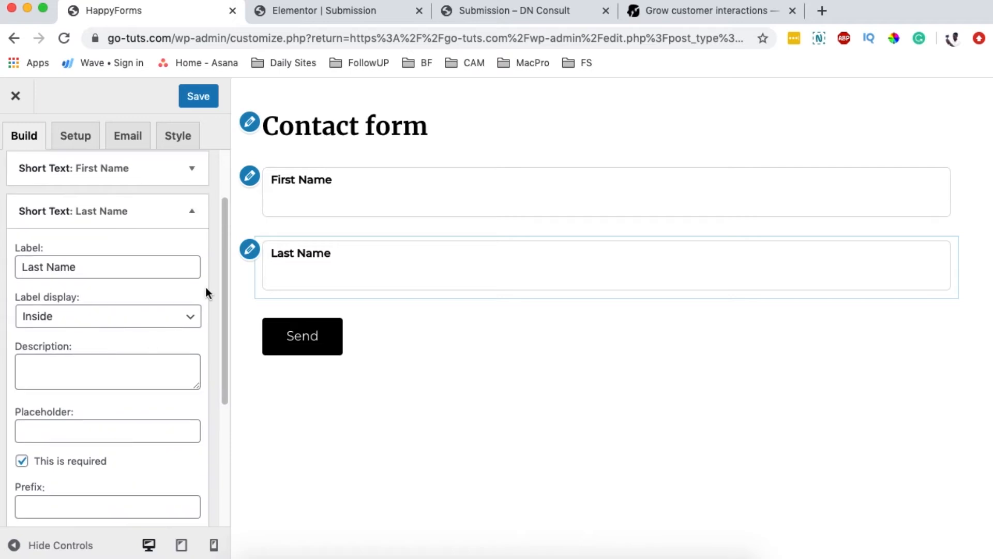
left_click(192, 212)
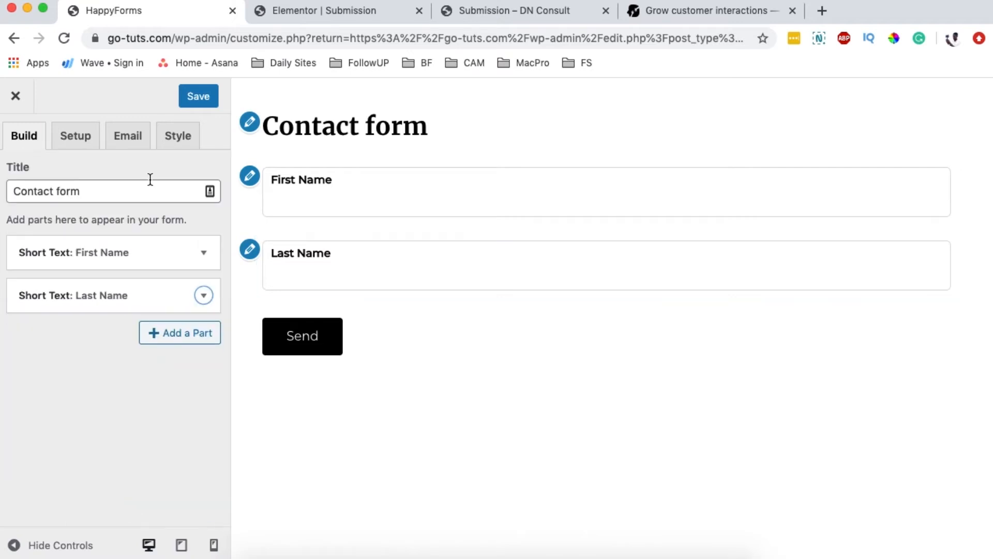
left_click(202, 251)
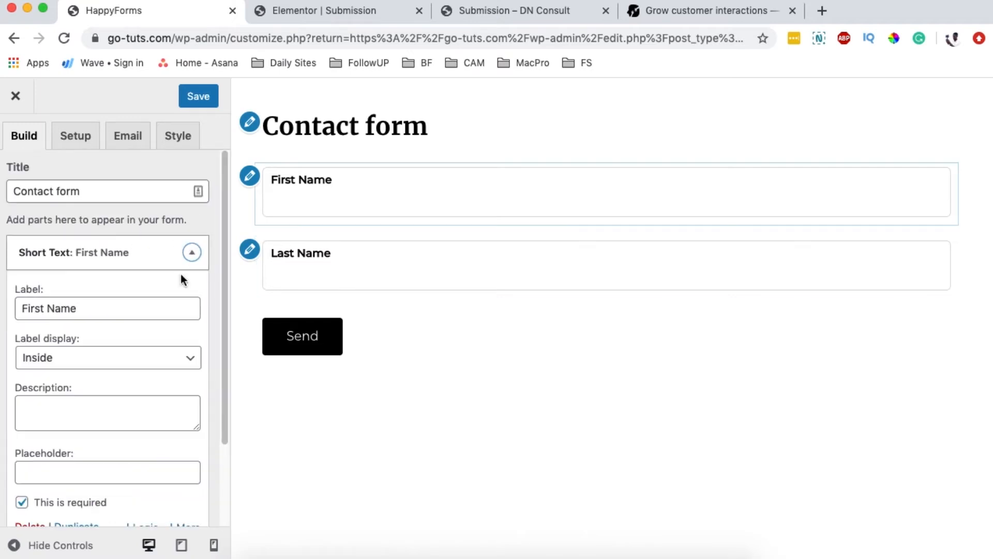
scroll(162, 279, "up", 4)
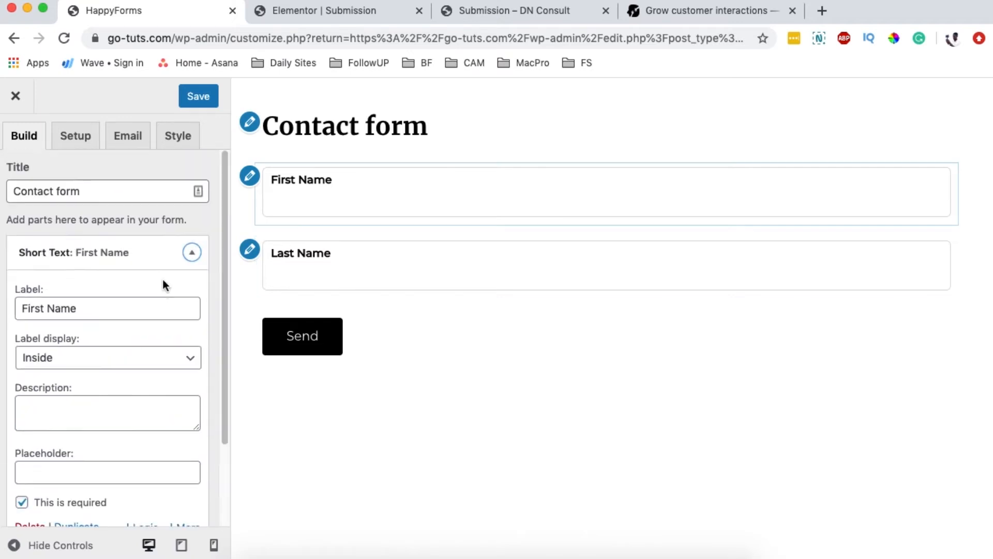
left_click(185, 251)
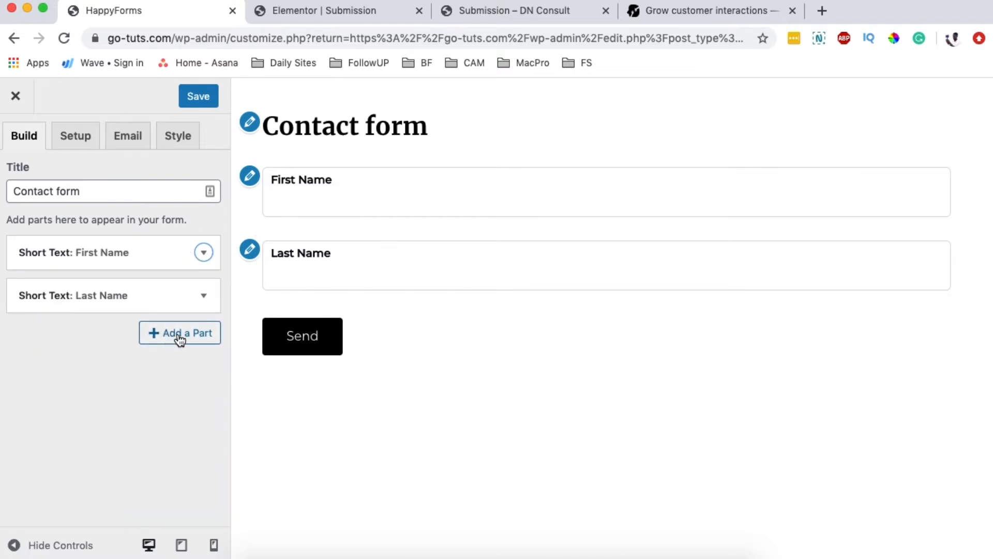
left_click(179, 337)
Step: Add an Email field labelled 'Enter Your Email'
left_click(321, 268)
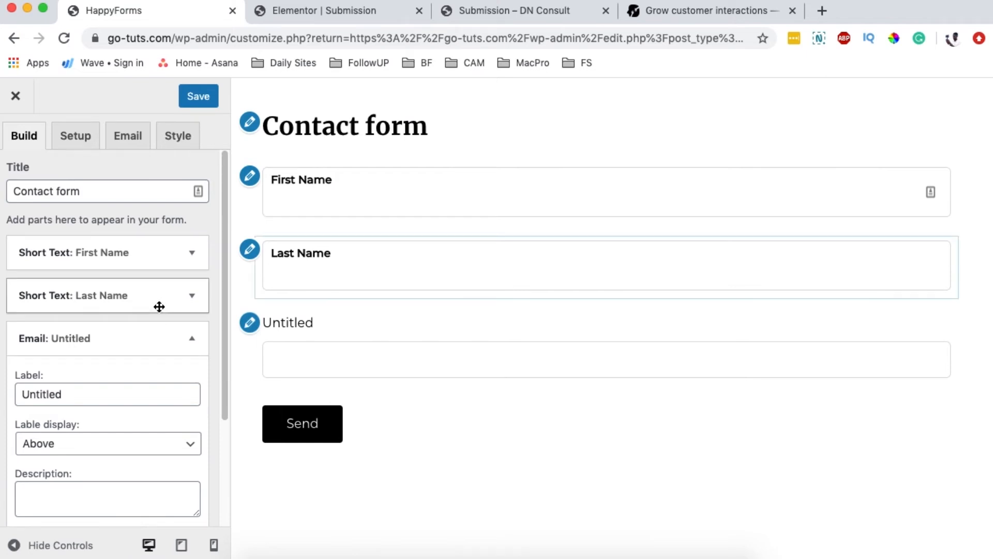
scroll(162, 307, "down", 3)
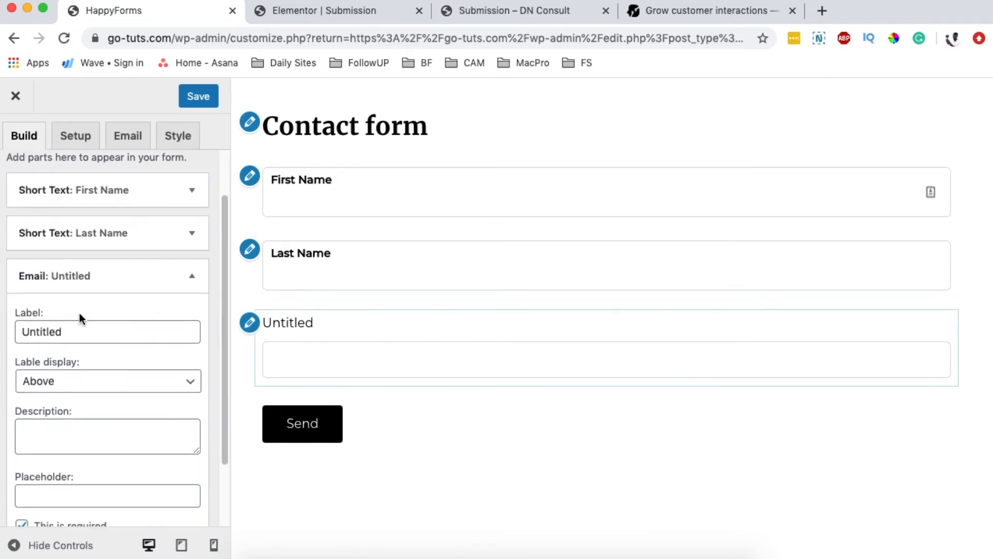
double_click(75, 331)
type("E")
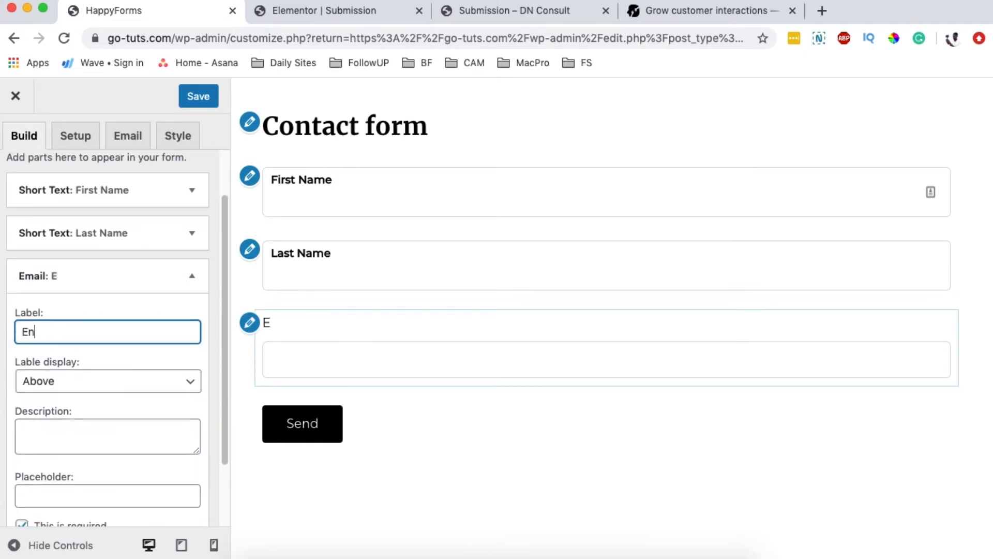
key("BackSpace")
type("Enter Your Email")
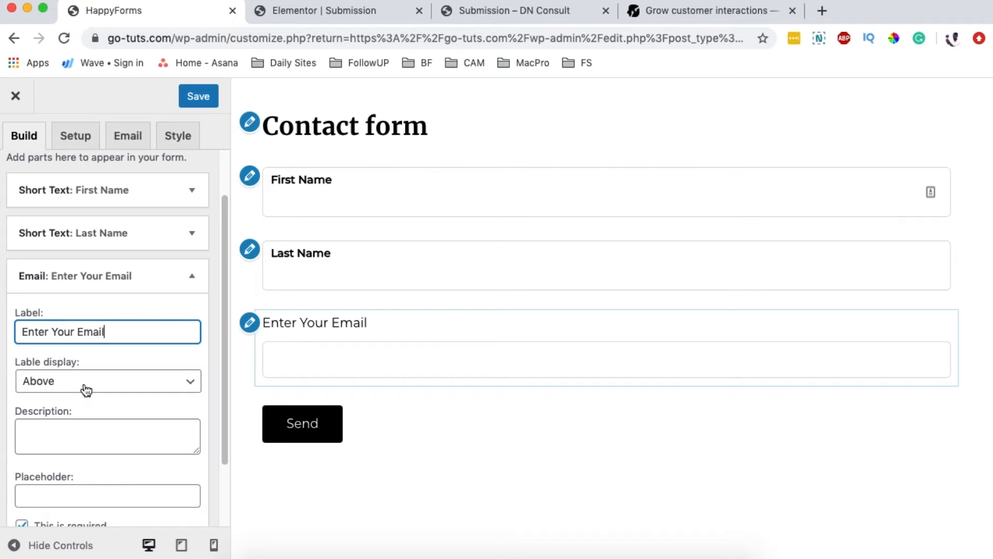
Step: Show the email label inside its box and collapse the Email field settings
left_click(86, 391)
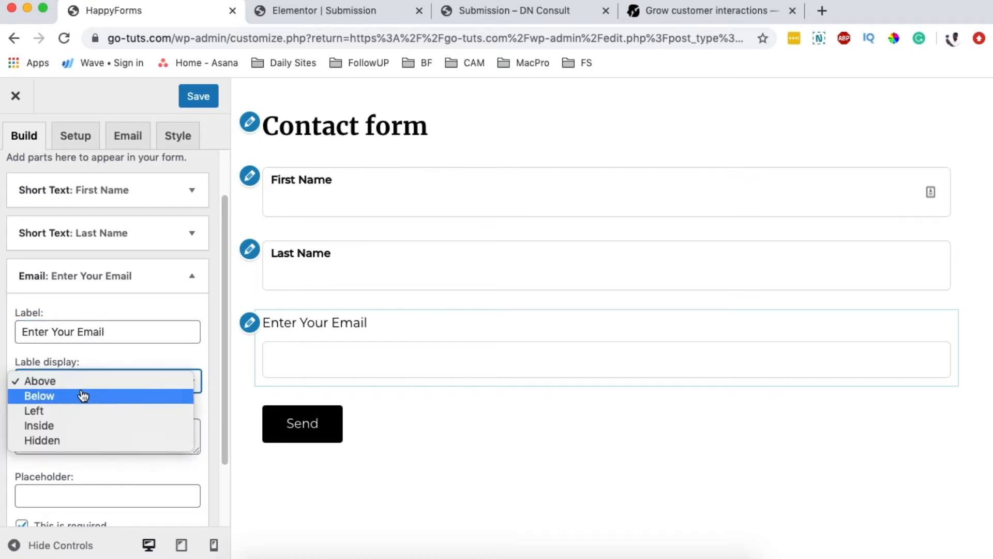
left_click(82, 426)
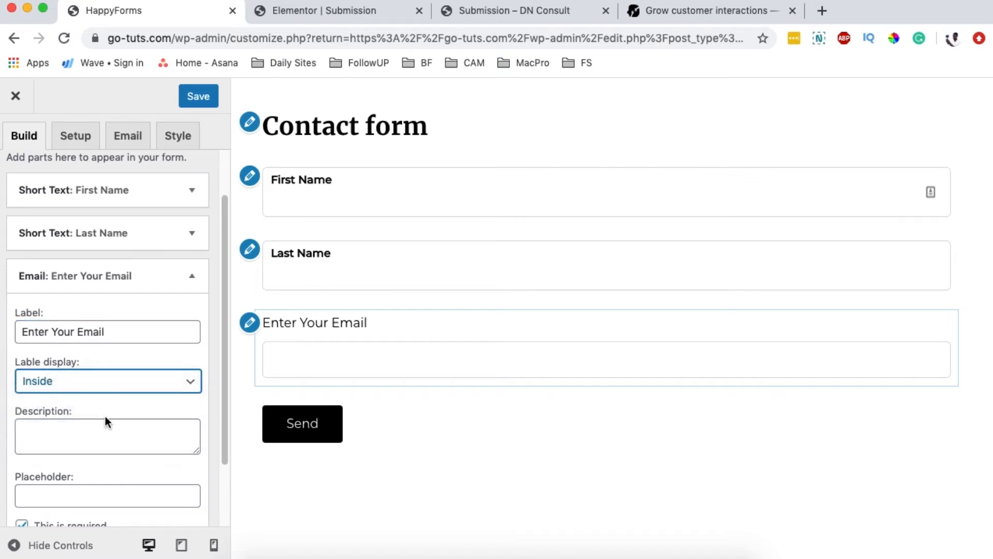
scroll(113, 420, "down", 3)
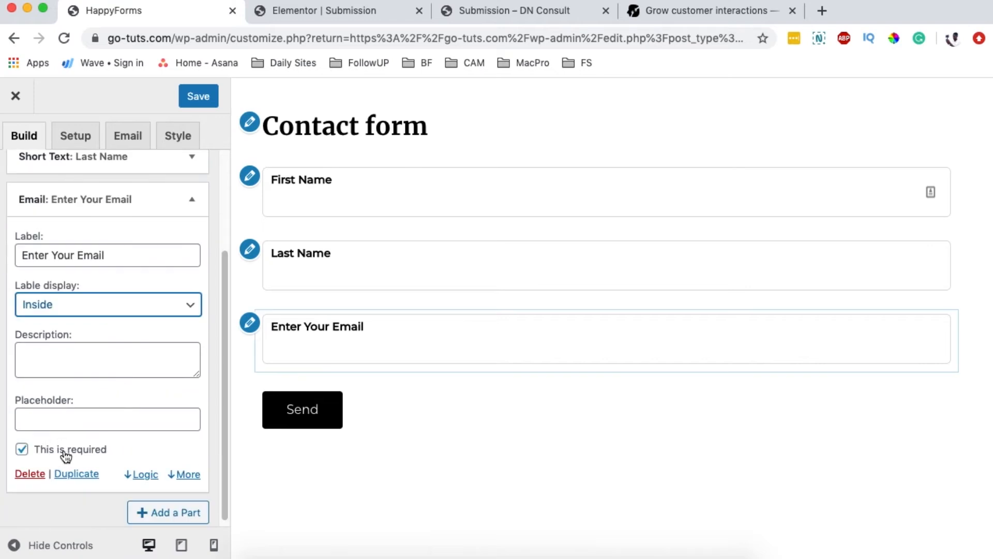
left_click(188, 210)
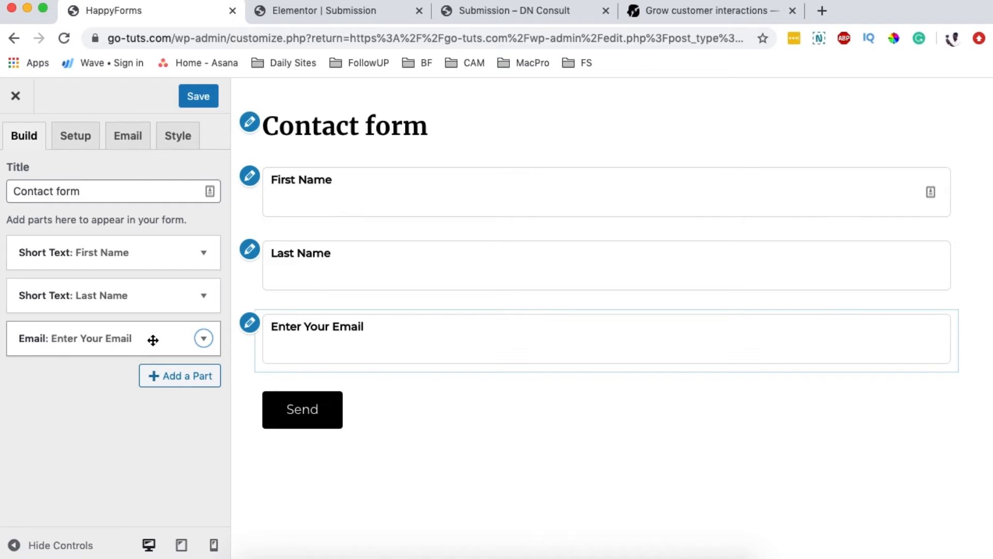
left_click(162, 375)
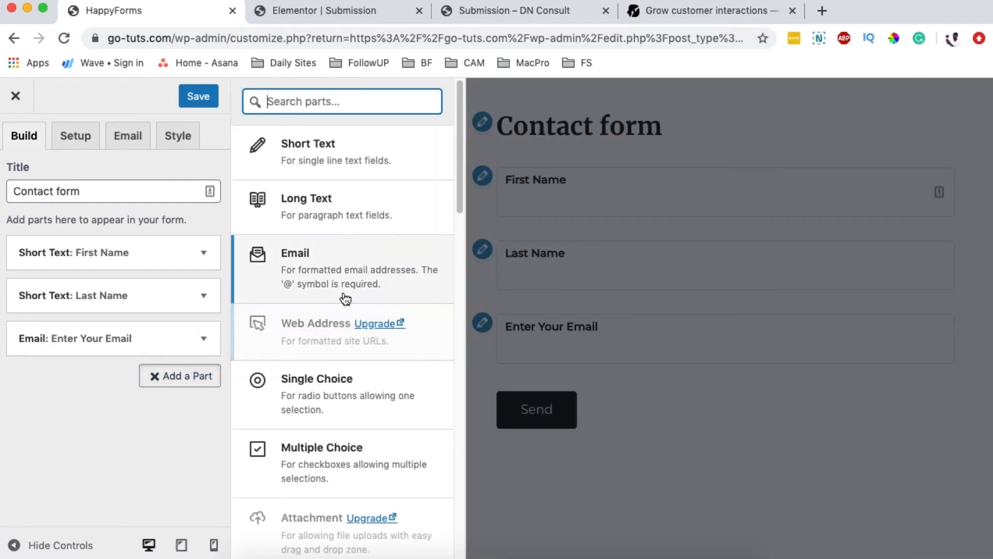
Step: Add a Long Text field labelled 'Your Message' with its label shown inside the box
left_click(314, 209)
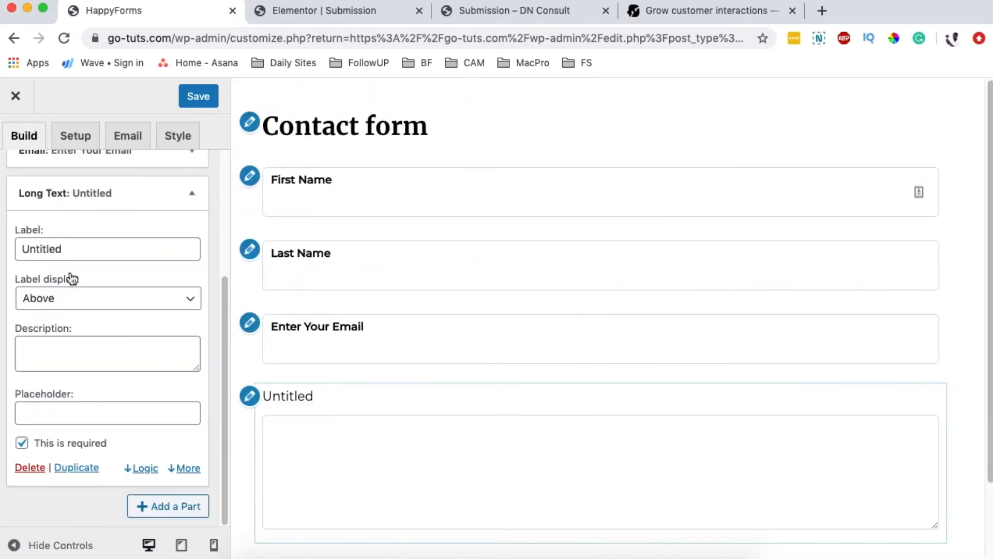
double_click(60, 248)
type("Your ")
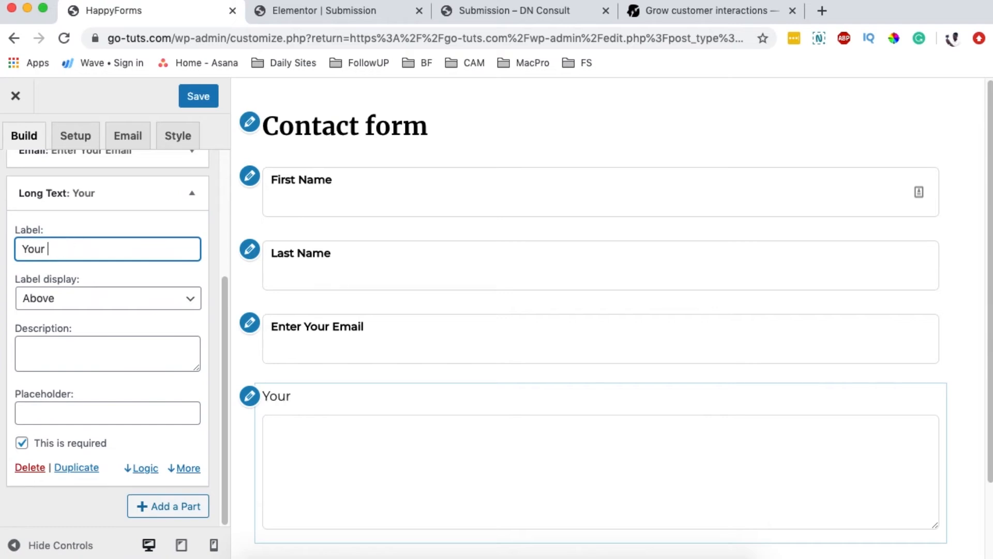
type("Message")
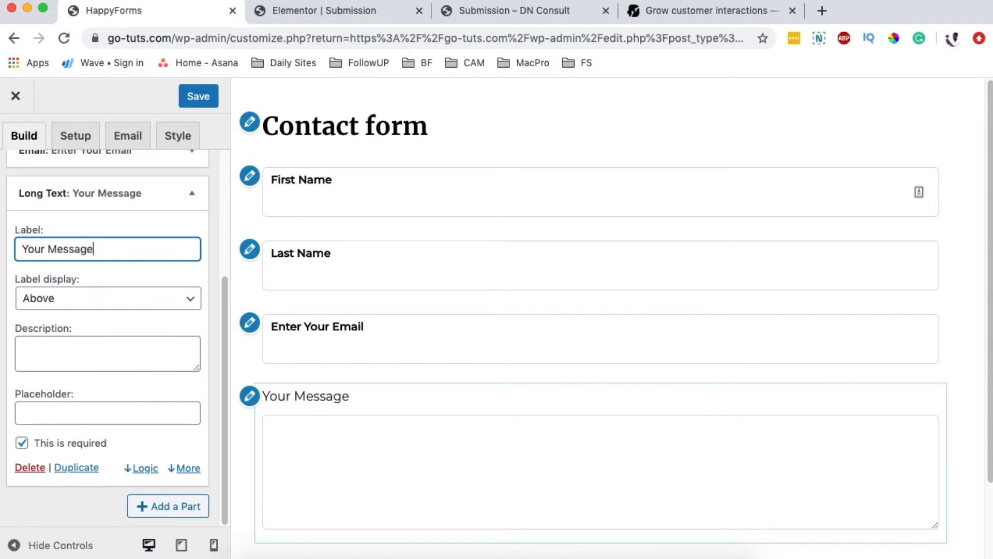
left_click(78, 298)
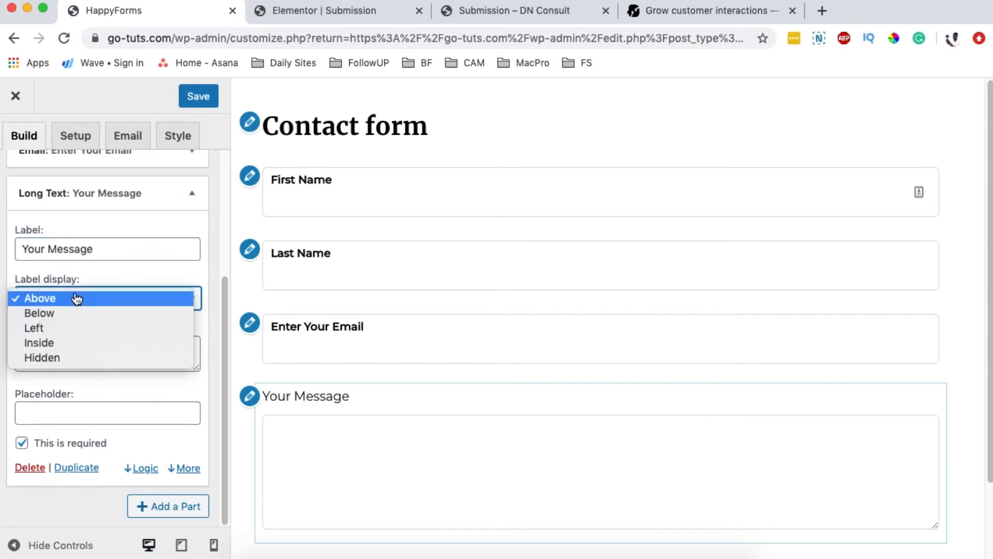
left_click(71, 344)
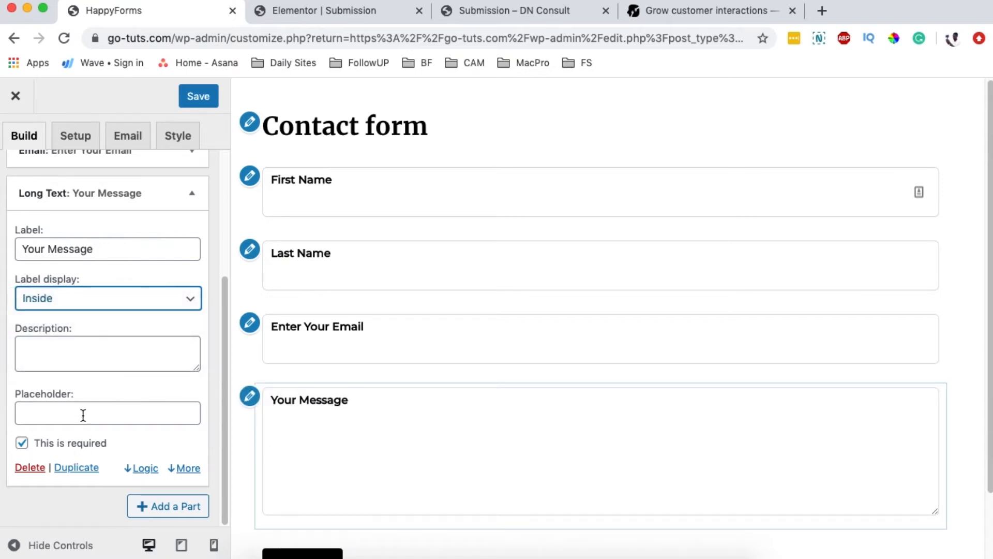
Step: Set the Your Message field width to Auto after trying half and third widths
left_click(183, 468)
scroll(176, 435, "down", 5)
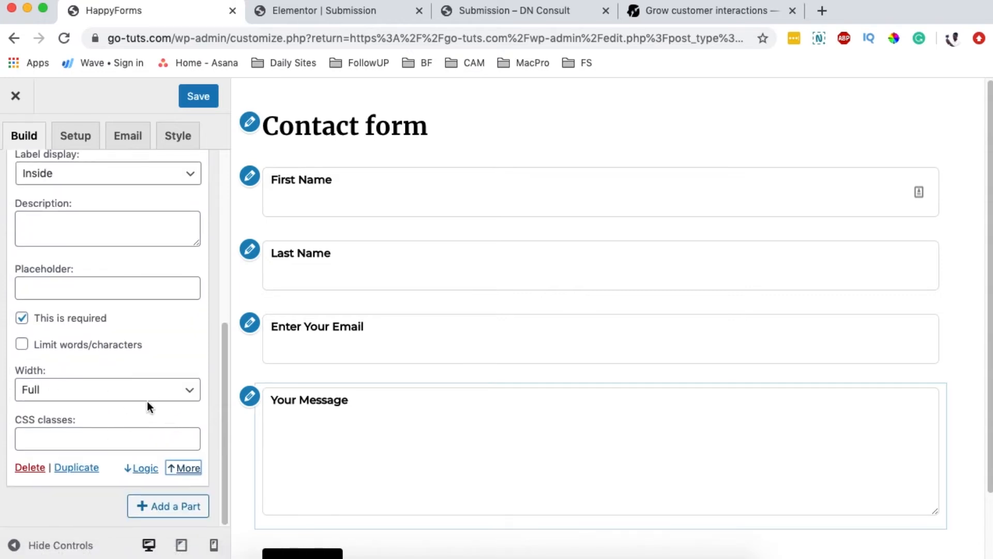
left_click(147, 398)
left_click(63, 406)
left_click(72, 394)
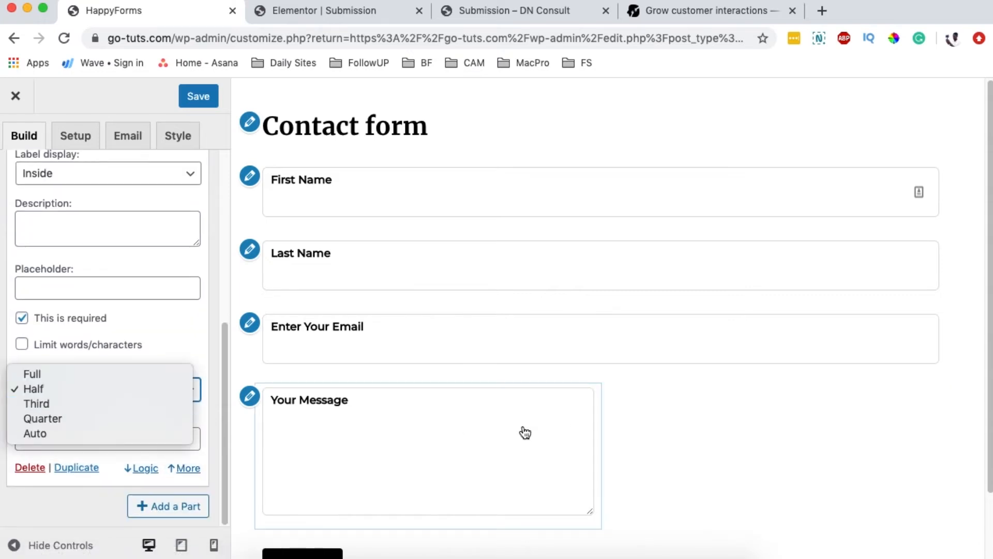
left_click(100, 404)
left_click(66, 397)
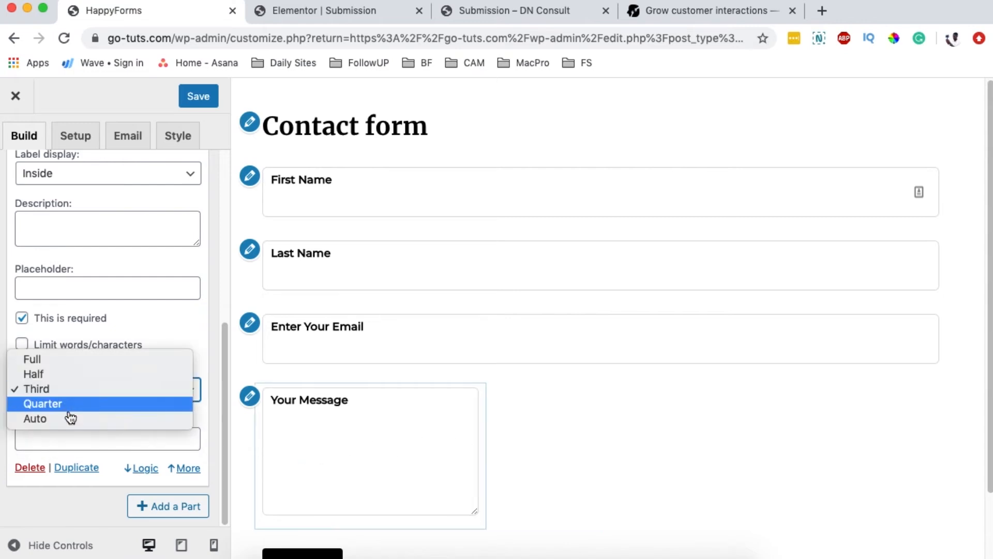
left_click(60, 418)
scroll(530, 426, "down", 2)
scroll(530, 426, "up", 2)
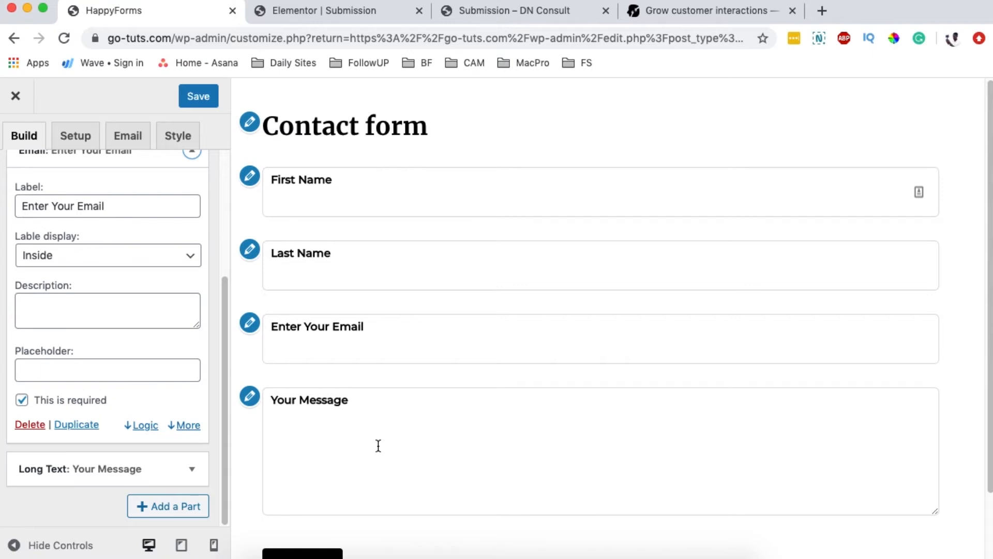
Step: In the Setup settings, keep Success message as the submission confirmation
left_click(75, 136)
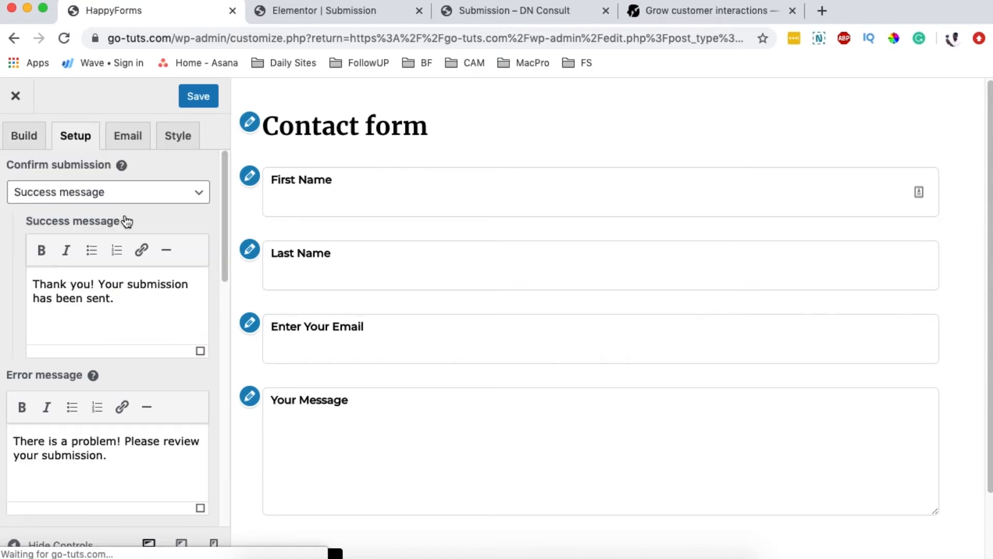
left_click(62, 193)
left_click(63, 193)
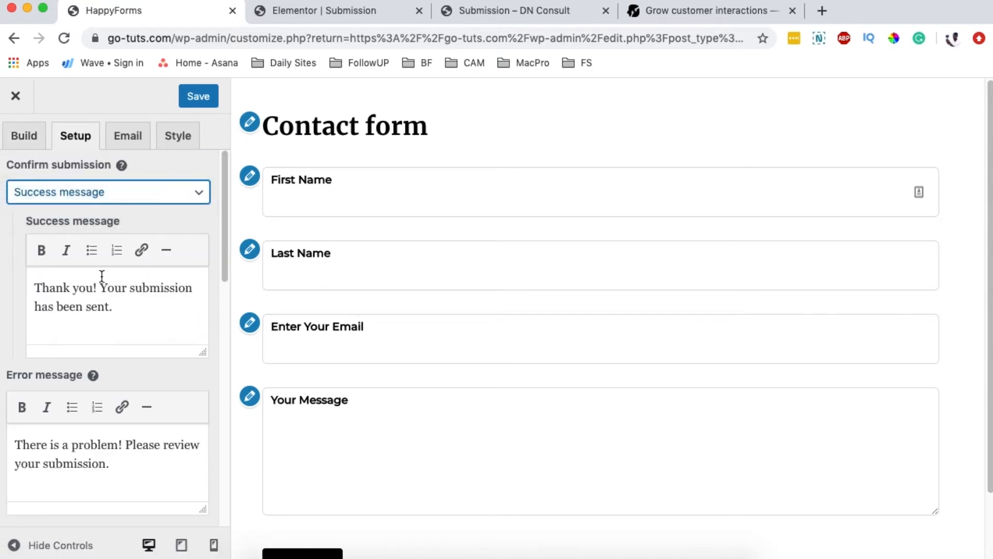
scroll(610, 282, "down", 3)
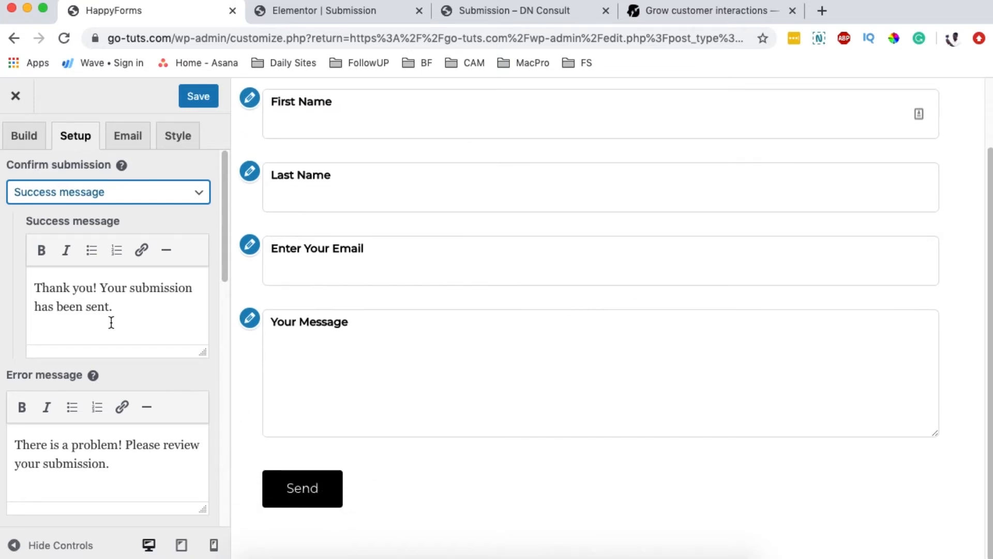
Step: Rewrite the success message to 'Thank you for writing to us! We'll get back to you soon'
left_click_drag(107, 303, 50, 290)
left_click(50, 290)
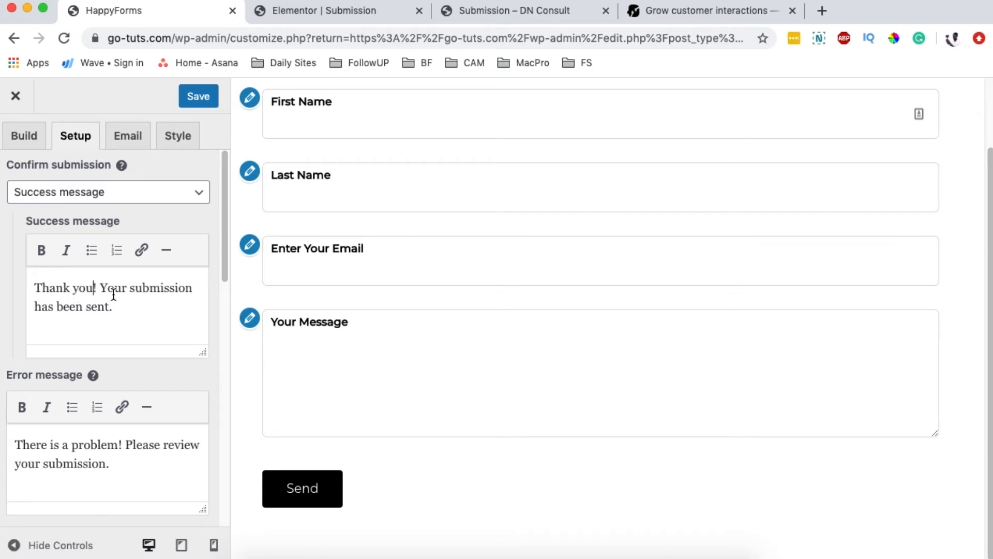
type("for writing")
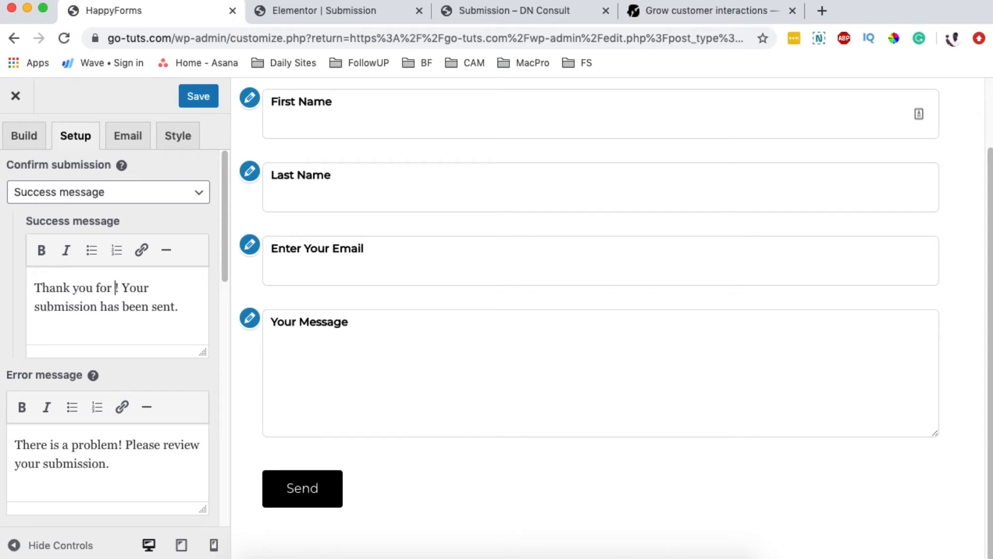
type(" to us")
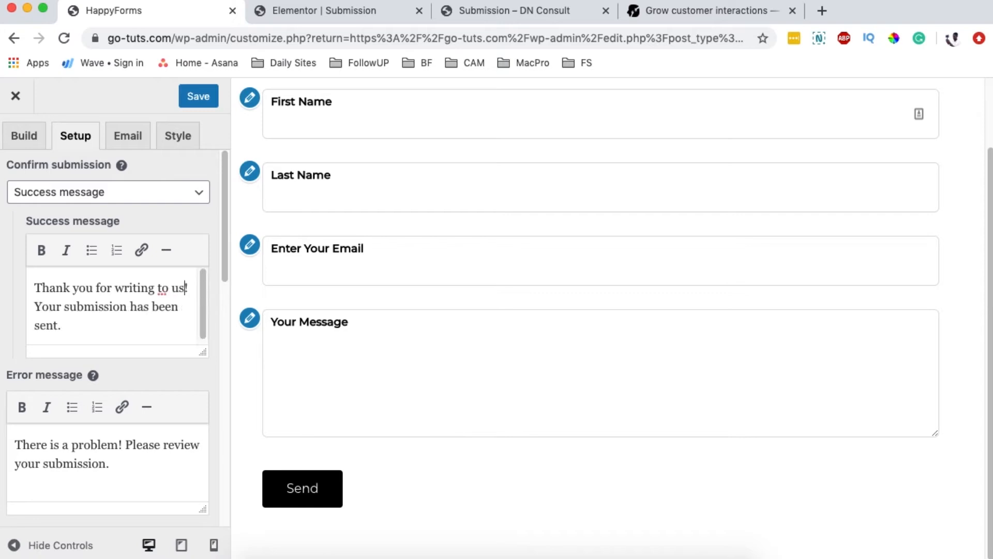
key("shift+Down")
key("shift+Down")
key("BackSpace")
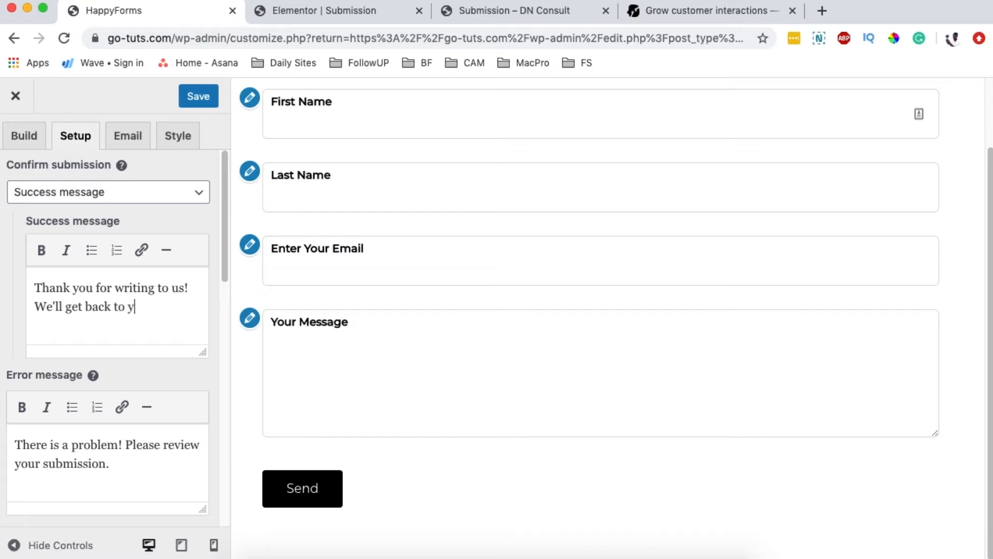
key("BackSpace")
key("alt+shift+Left")
key("alt+shift+Left")
key("alt+shift+Left")
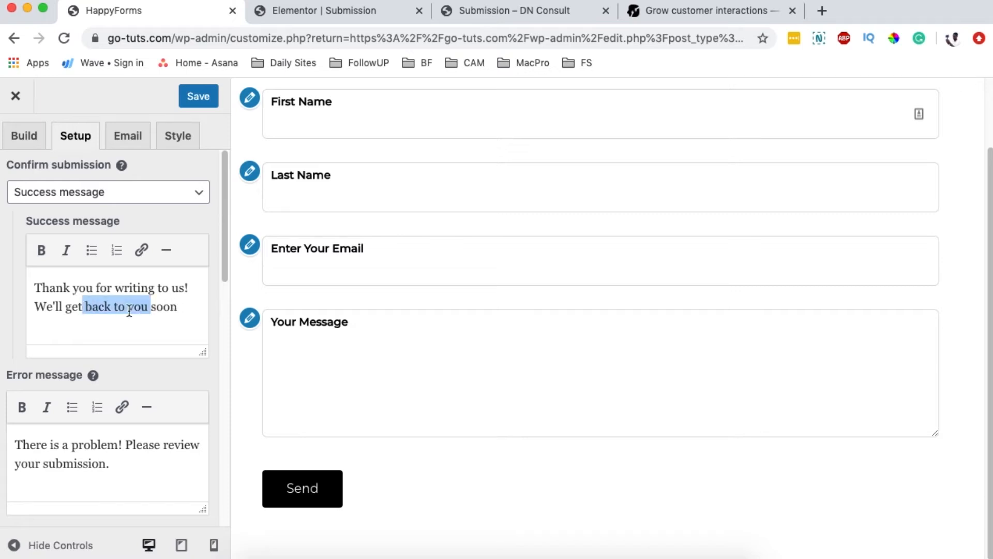
left_click_drag(175, 307, 65, 307)
left_click(178, 308)
left_click(87, 288)
left_click_drag(114, 288, 155, 290)
Step: Try the redirect confirmation option, then return to Success message
left_click(130, 200)
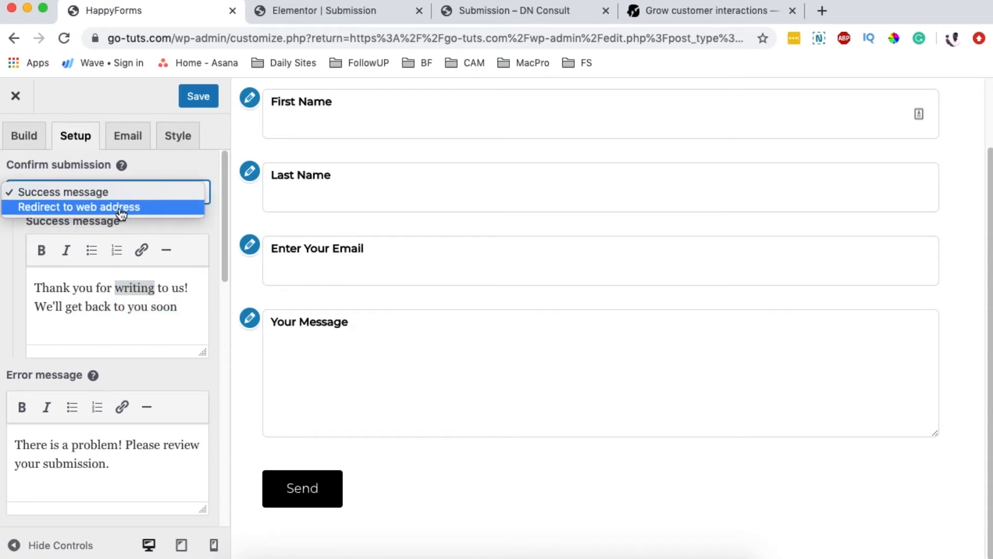
left_click(121, 207)
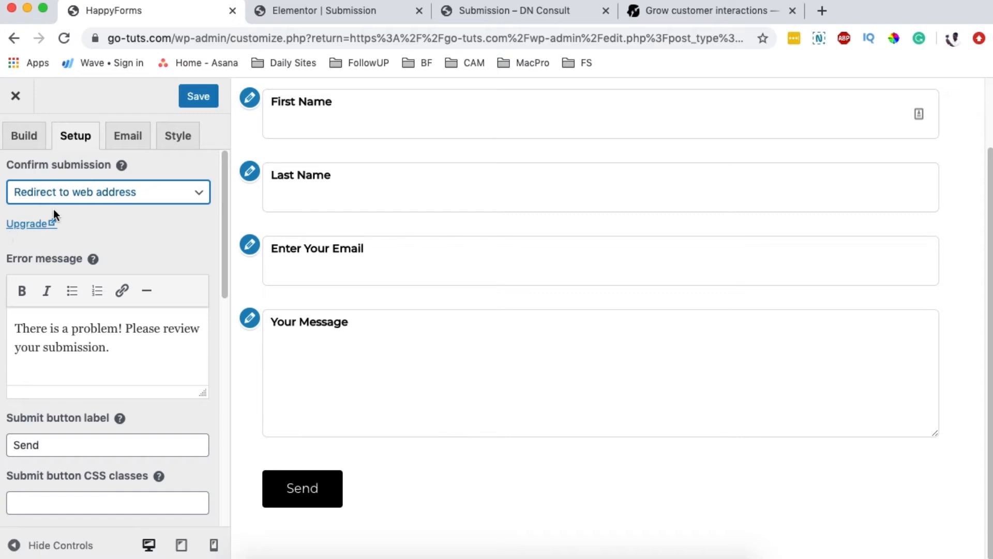
left_click(69, 205)
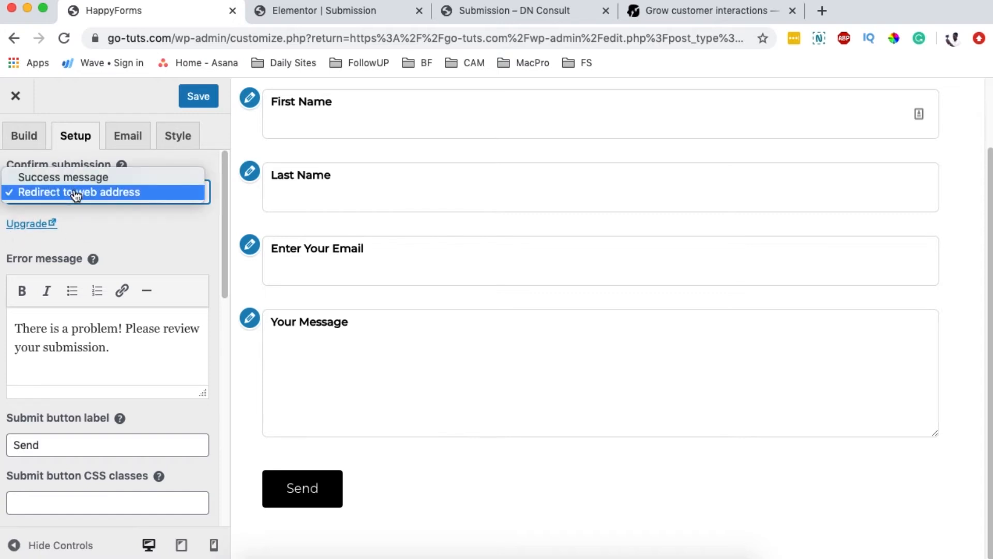
left_click(78, 176)
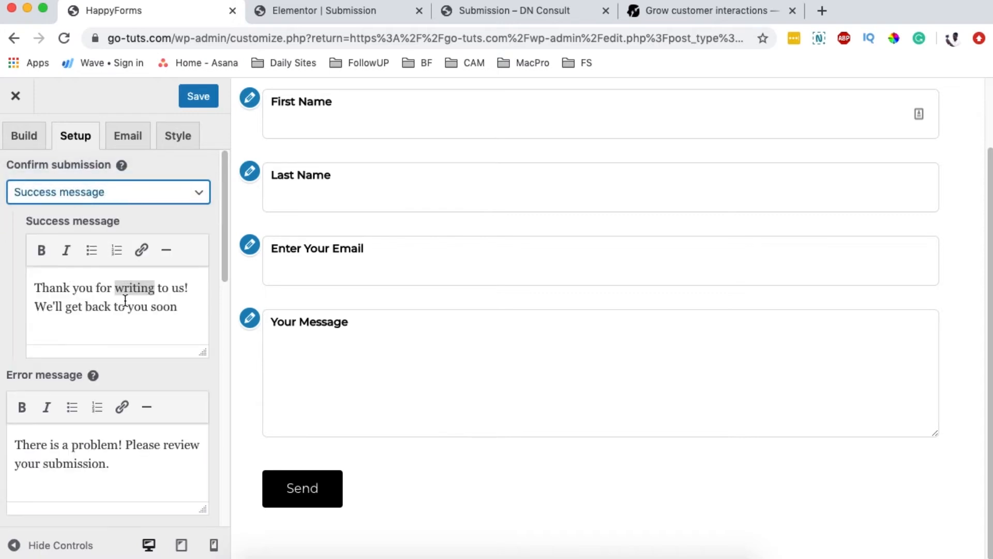
Step: Link the word 'writing' to the Privacy Policy page instead of Services
left_click(126, 292)
double_click(143, 288)
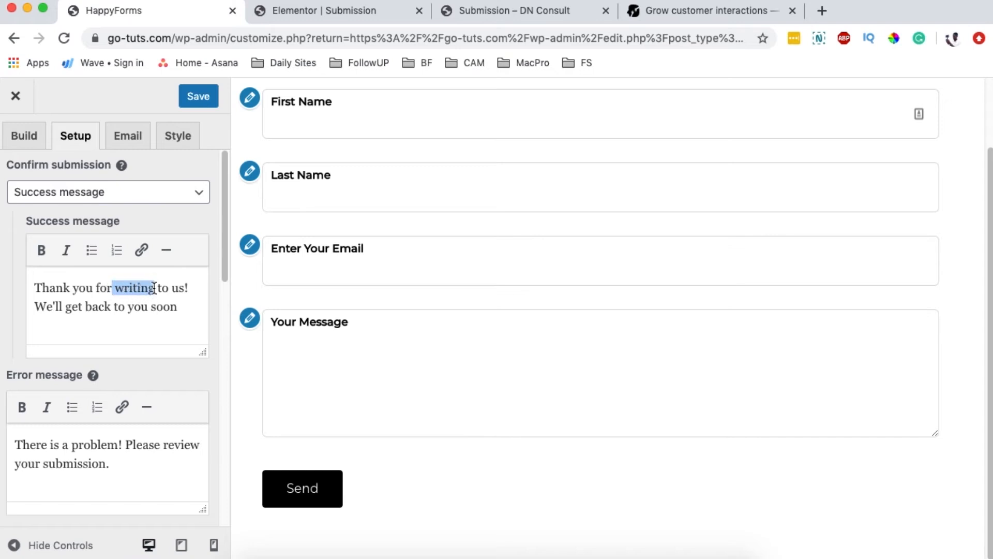
left_click(141, 249)
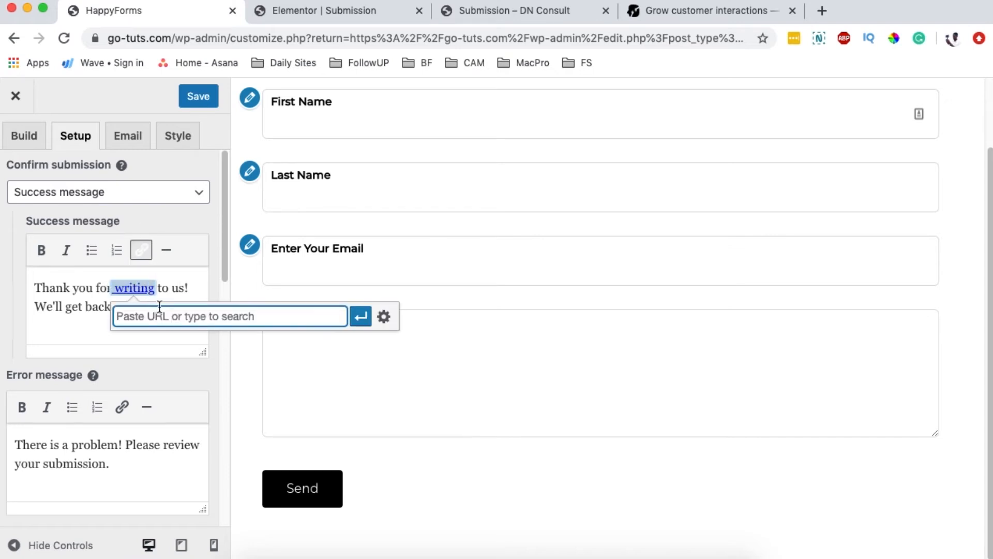
type("servi")
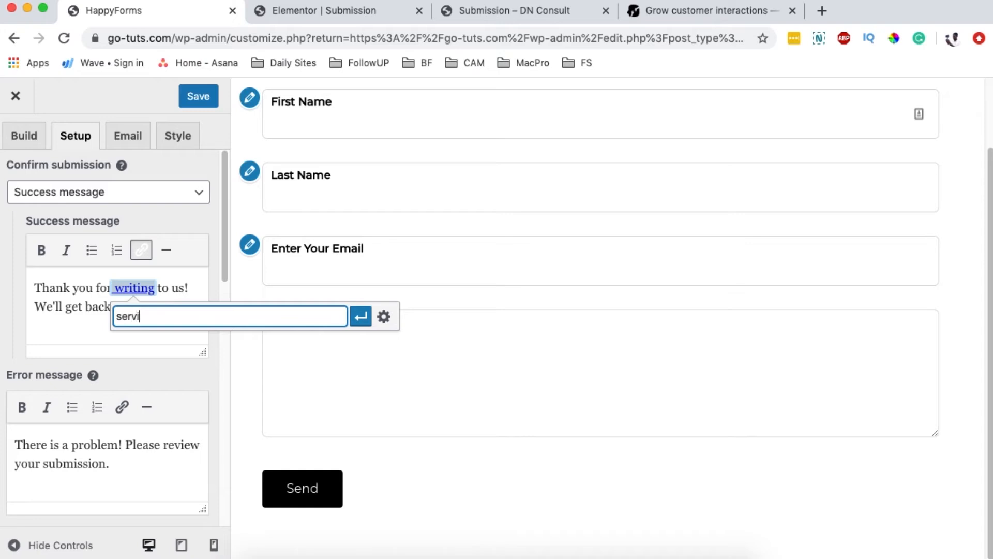
type("ce")
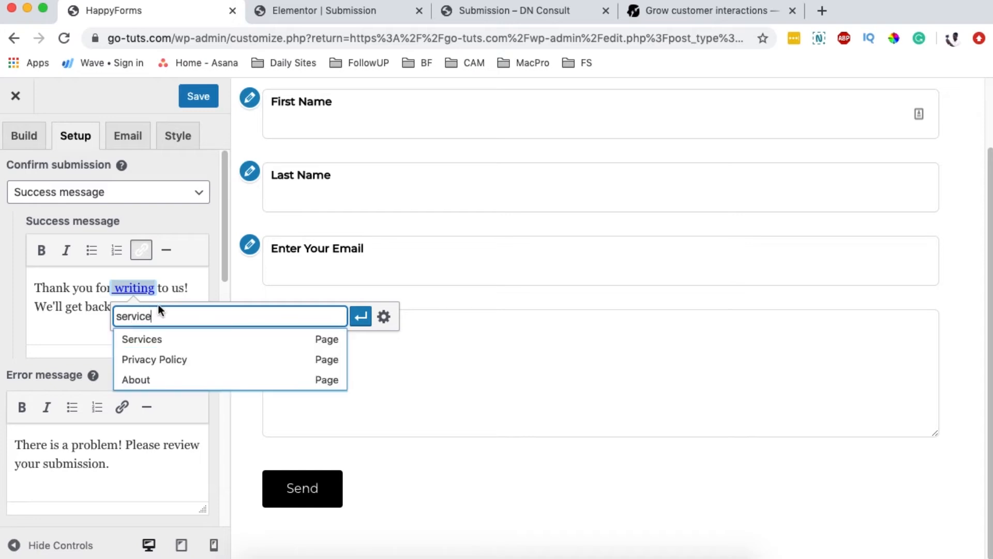
left_click(158, 340)
key("super+a")
type("pri")
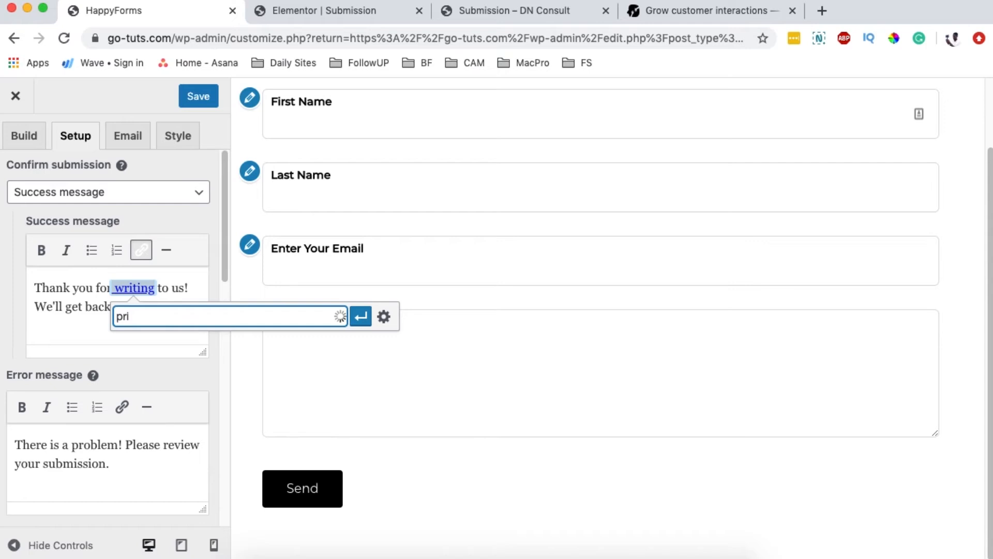
type("v")
left_click(146, 341)
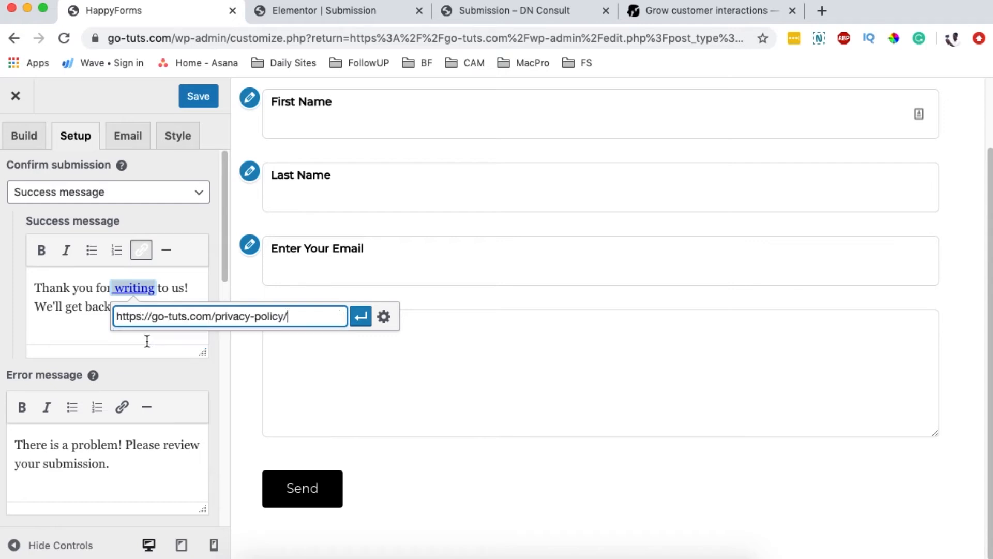
Step: Make the 'writing' link open in a new tab and apply it
left_click(384, 317)
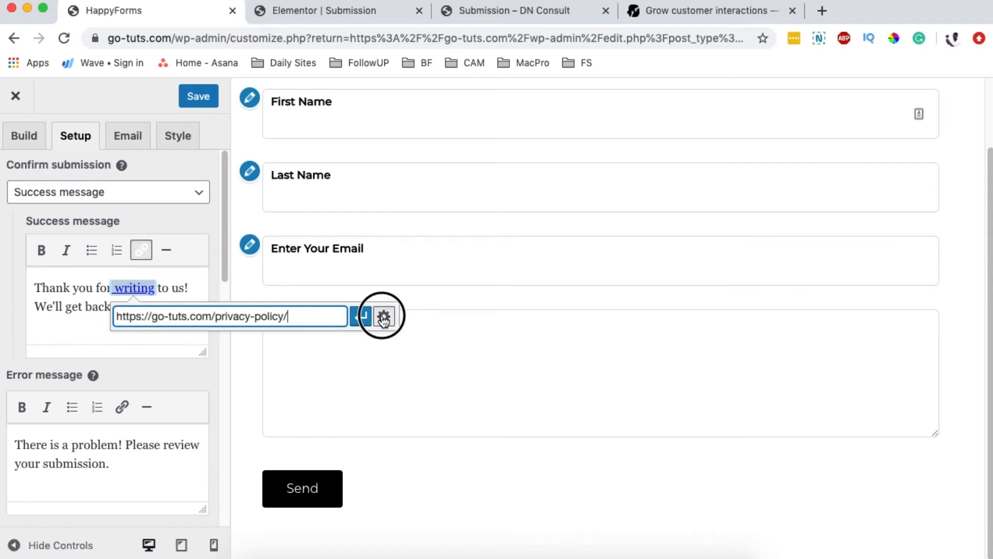
left_click(390, 245)
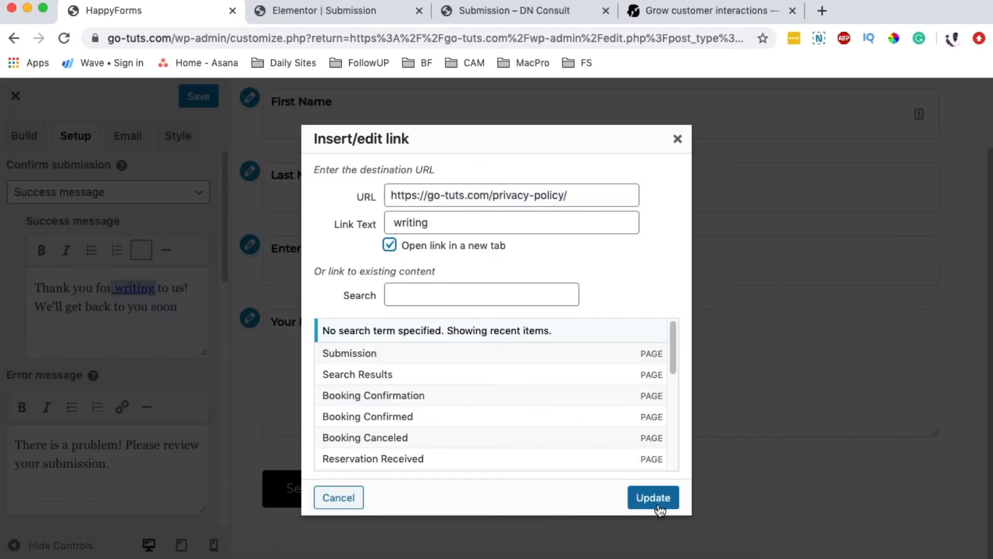
left_click(630, 503)
left_click(67, 291)
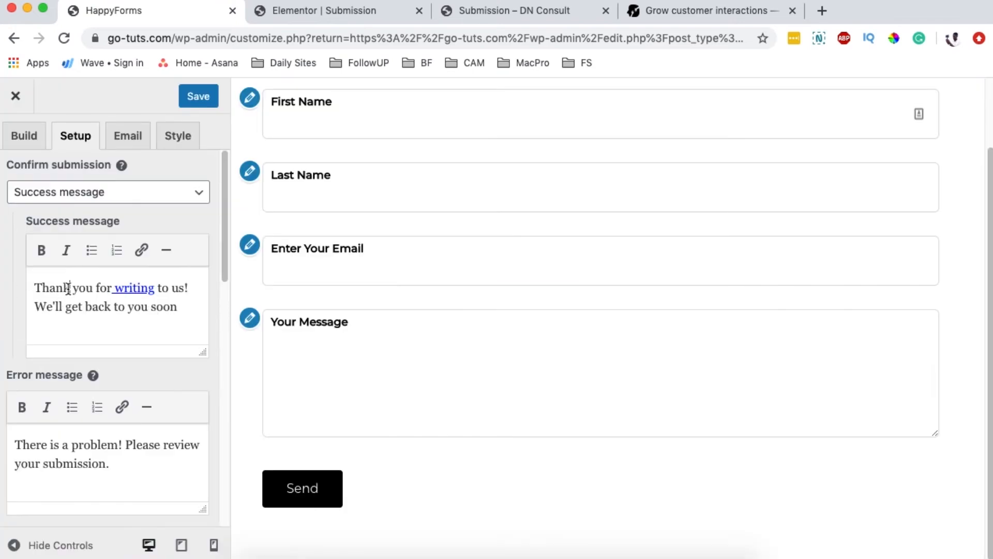
scroll(176, 414, "down", 2)
scroll(161, 417, "down", 1)
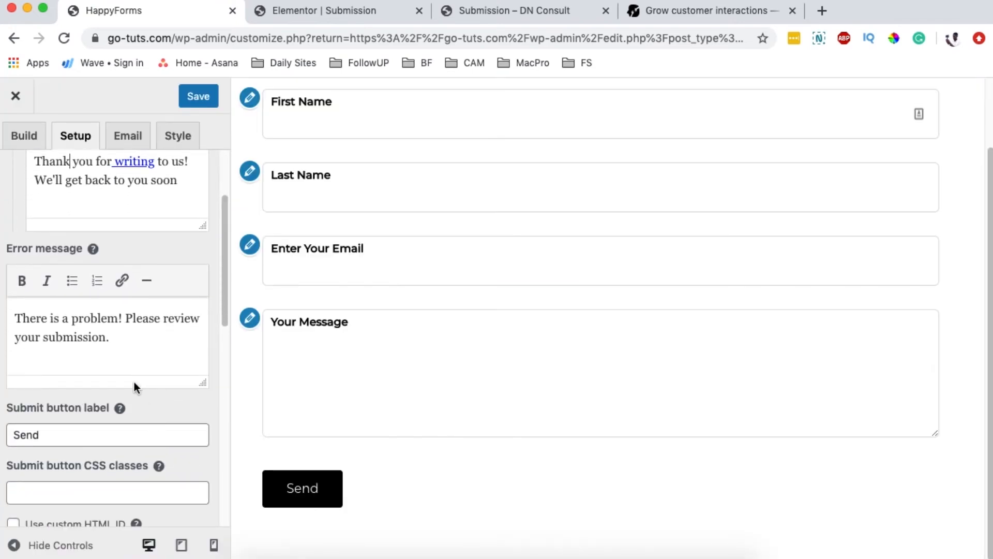
Step: Select the error message text in the Setup options
left_click(118, 340)
left_click_drag(118, 340, 30, 316)
scroll(131, 341, "down", 1)
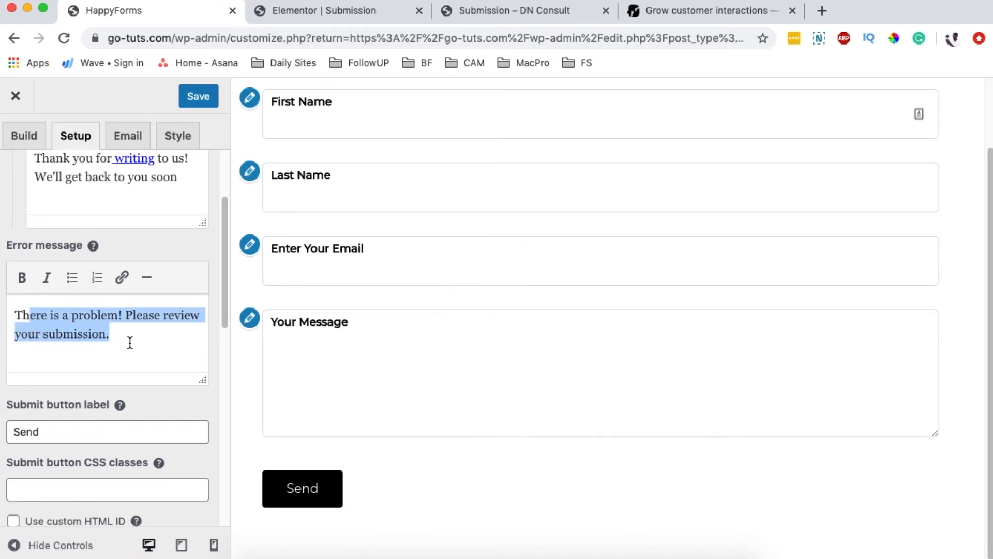
scroll(129, 342, "down", 4)
left_click_drag(54, 318, 6, 318)
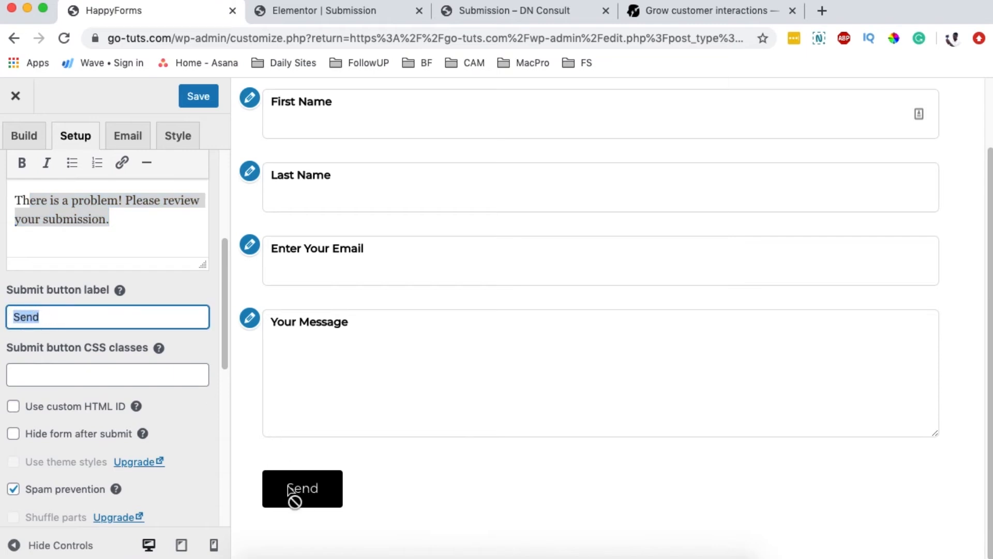
Step: Change the submit button label from 'Send' to 'Submit'
left_click(39, 319)
double_click(51, 320)
type("S")
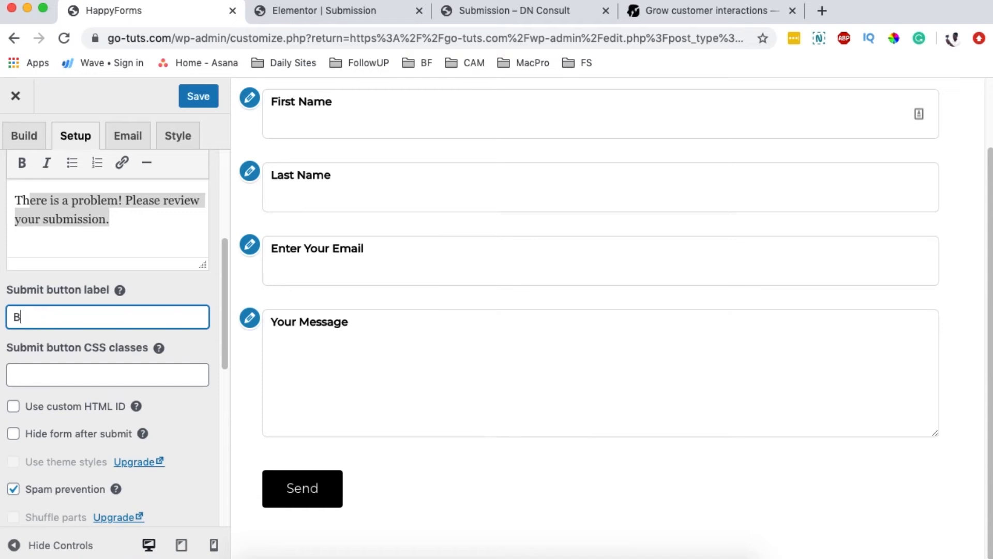
key("BackSpace")
type("Suc")
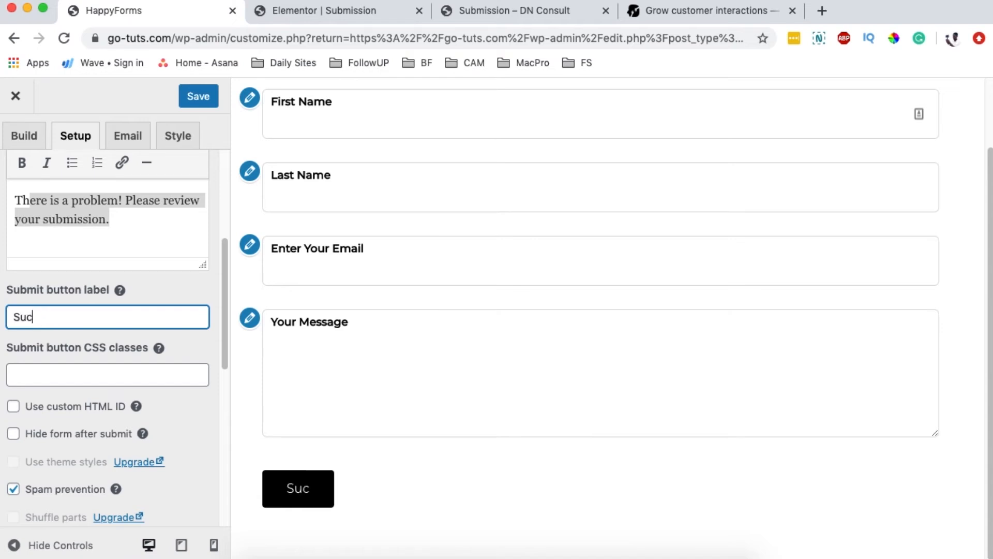
key("BackSpace")
key("BackSpace")
key("BackSpace")
type("Sum")
key("BackSpace")
type("bmit")
scroll(100, 380, "down", 1)
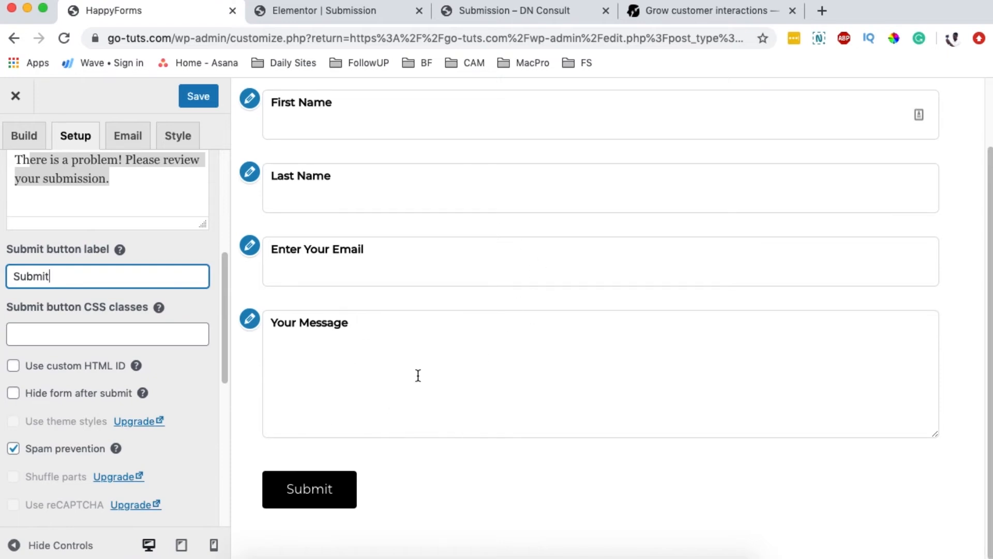
scroll(464, 347, "up", 3)
scroll(440, 326, "down", 3)
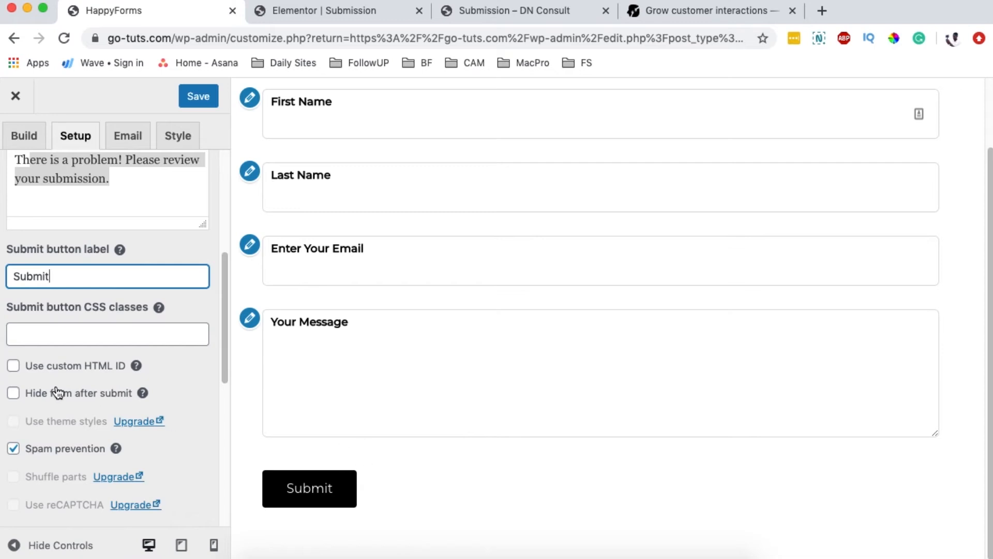
Step: Tick 'Hide form after submit', then switch to the form's Email settings
left_click(13, 393)
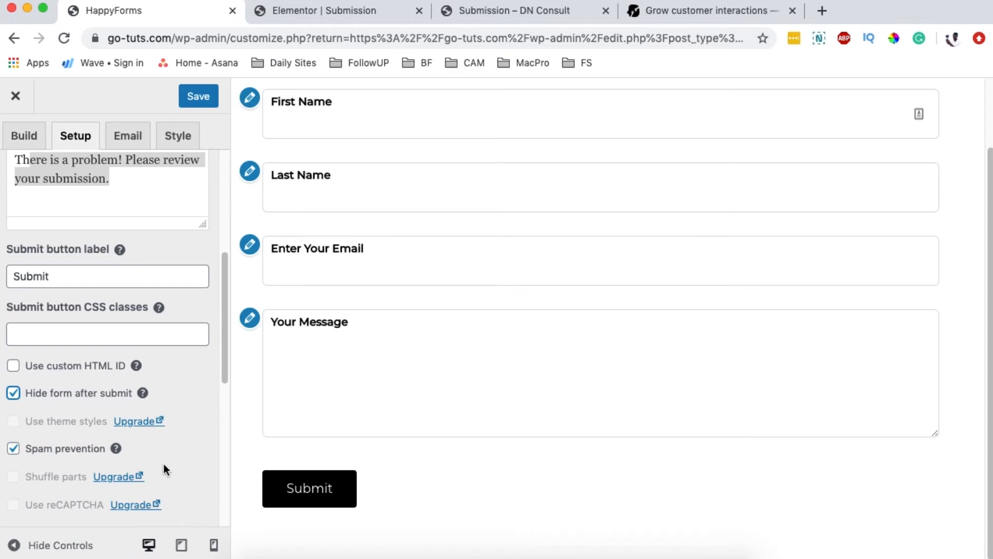
scroll(164, 462, "down", 4)
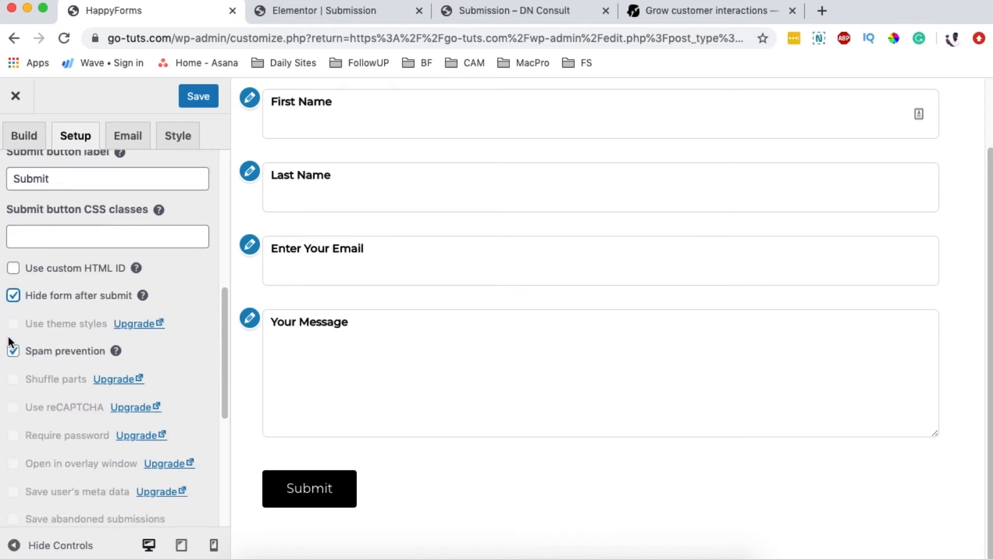
scroll(18, 386, "down", 2)
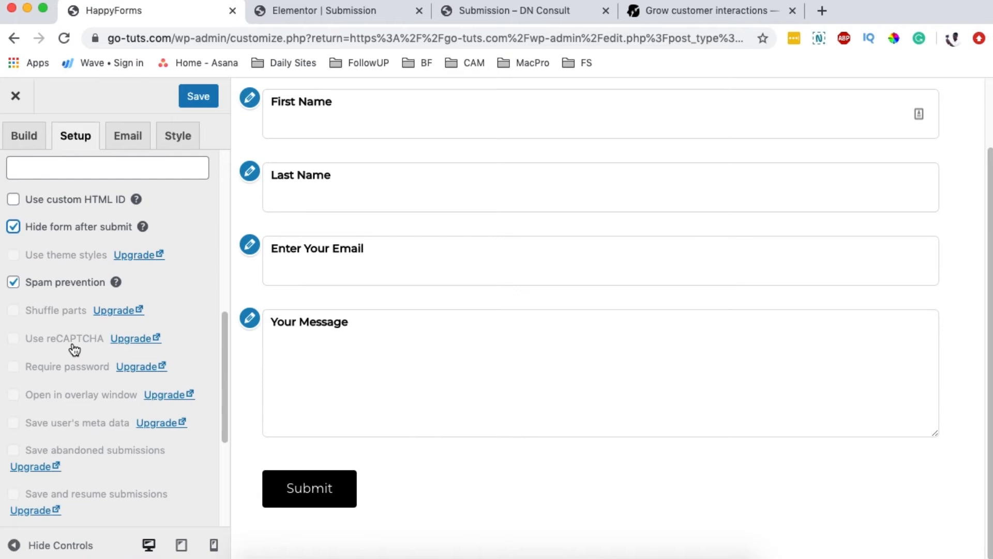
scroll(87, 366, "down", 1)
scroll(91, 366, "up", 5)
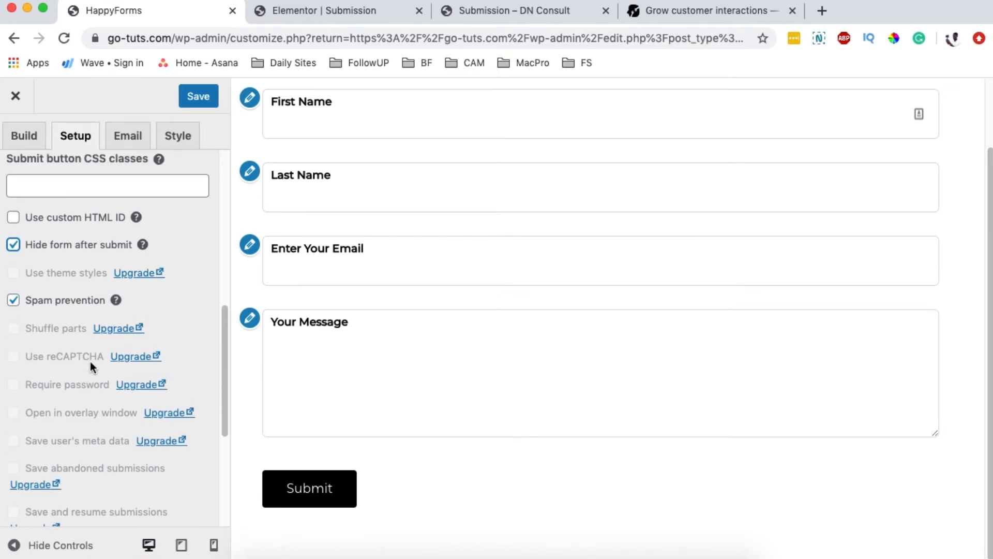
scroll(86, 421, "up", 5)
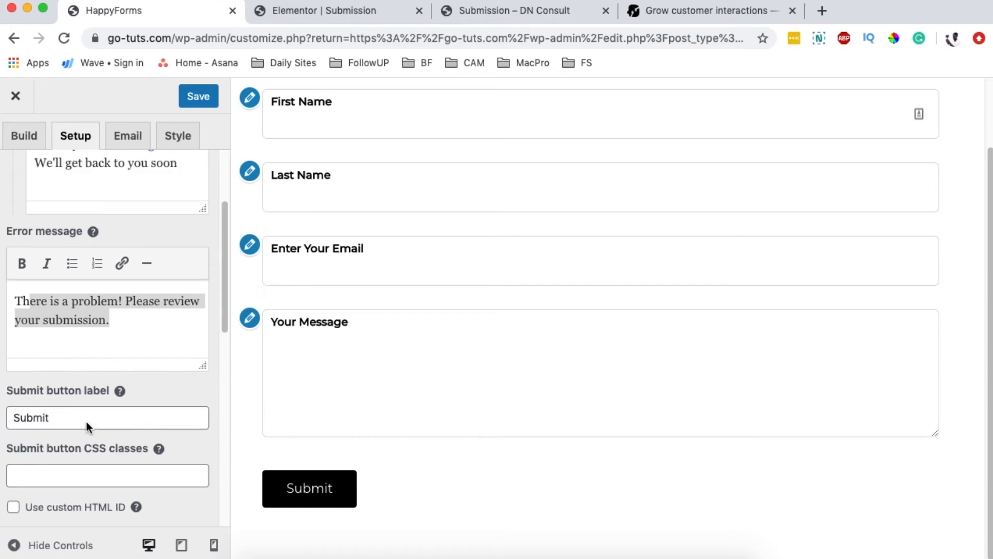
left_click(130, 138)
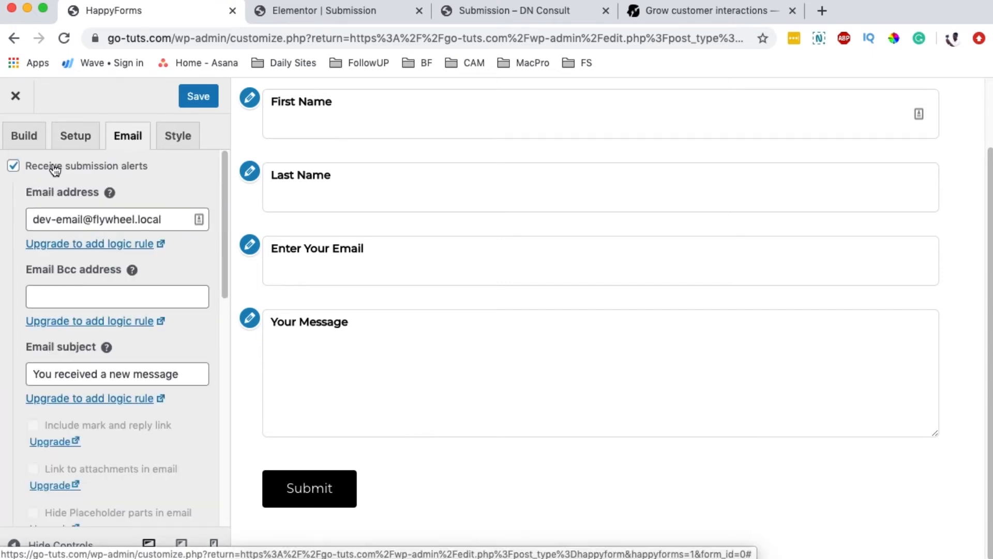
Step: Replace the alert email address with the new recipient address
triple_click(103, 219)
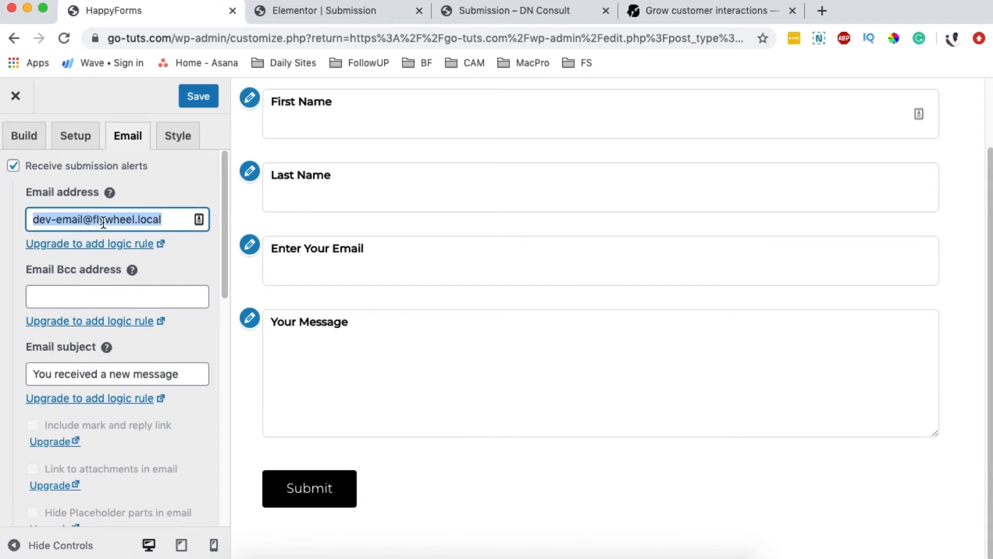
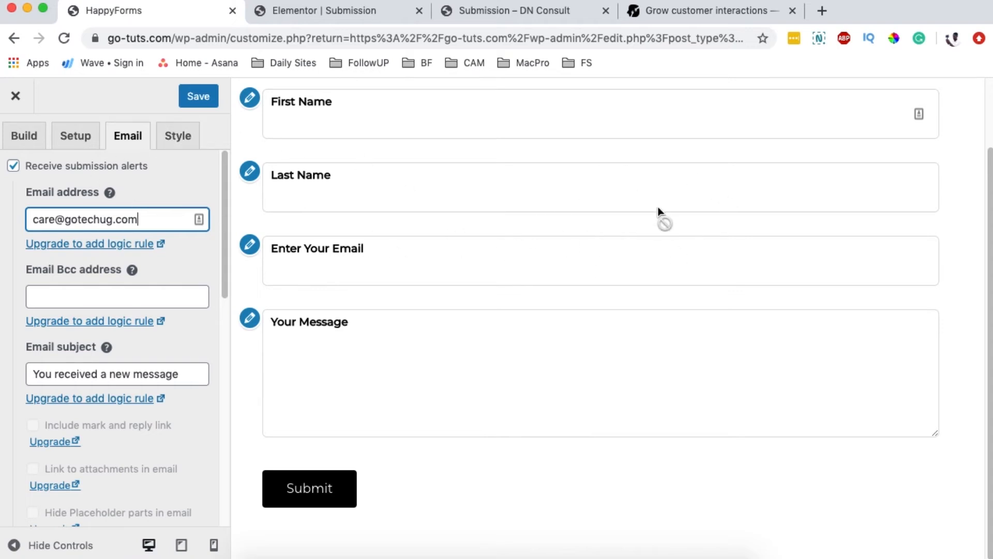
scroll(654, 212, "up", 3)
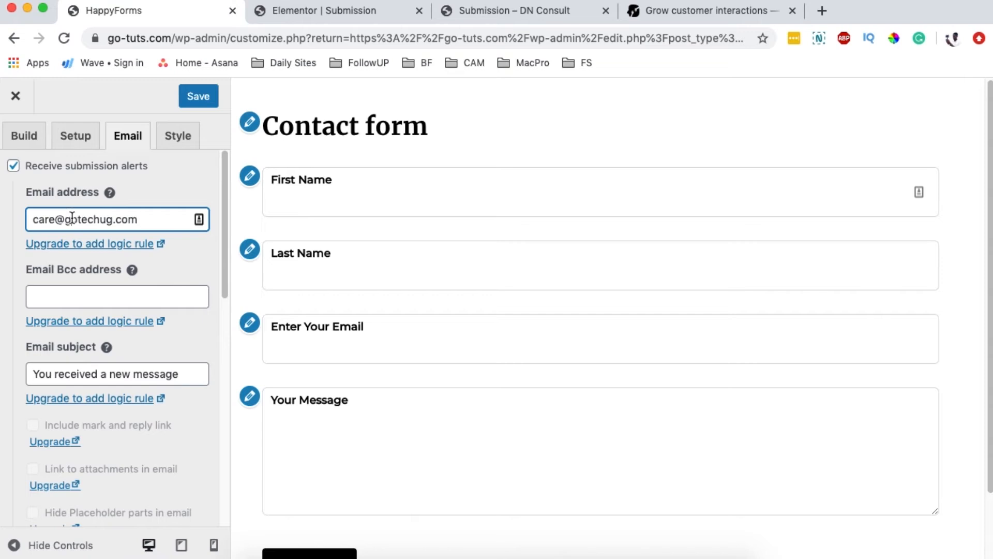
Step: Set the alert email subject to 'Go-Tuts Web Contact'
left_click(34, 372)
left_click_drag(34, 372, 188, 373)
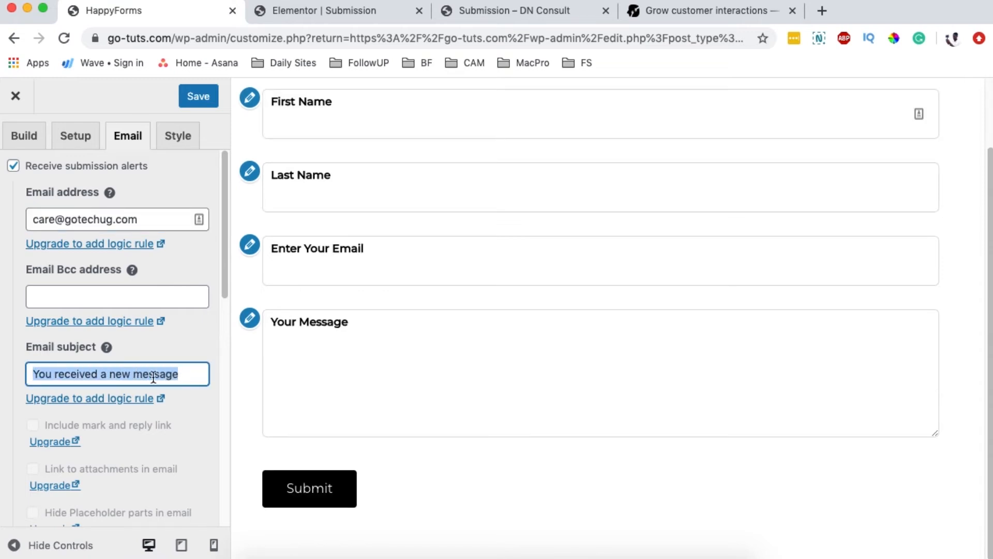
left_click(52, 374)
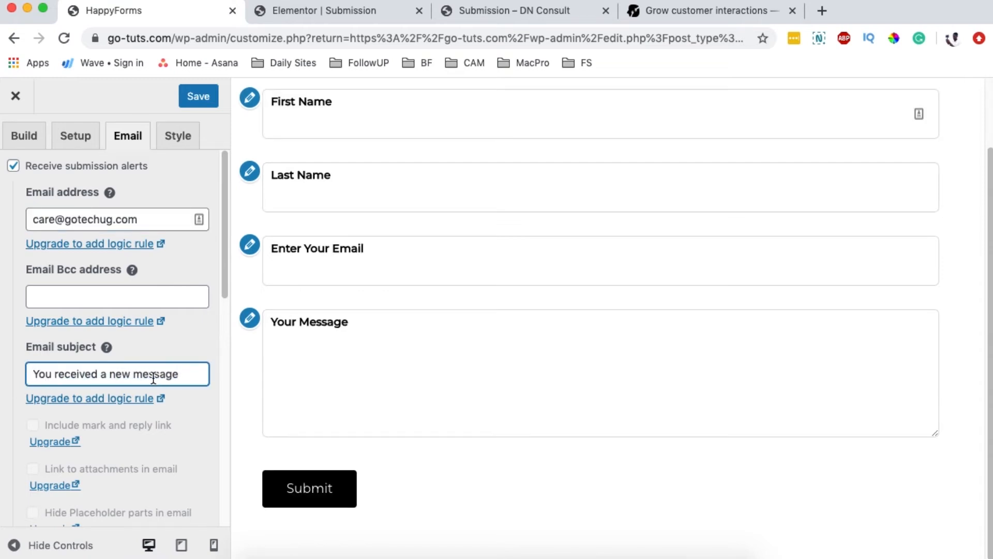
triple_click(66, 375)
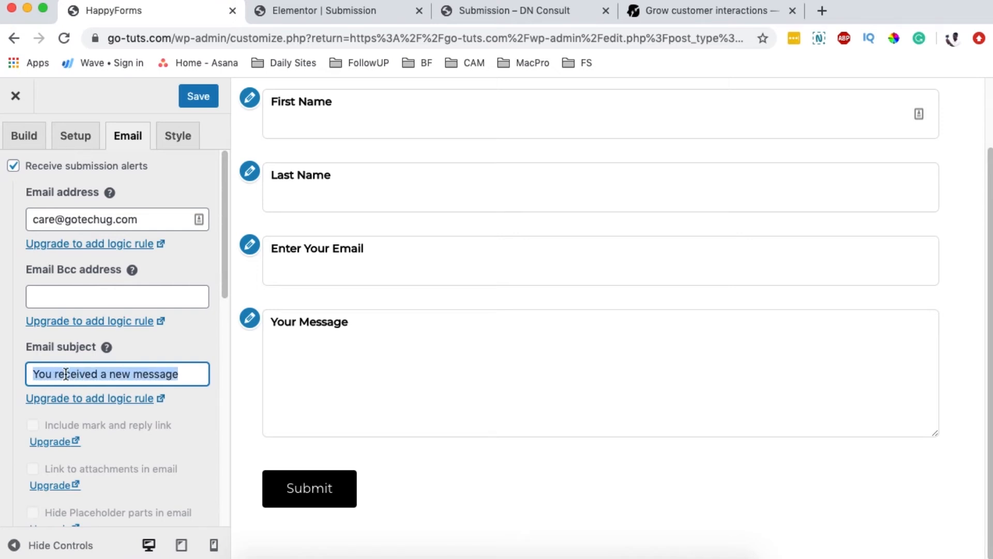
type("Go-Tuts Web ")
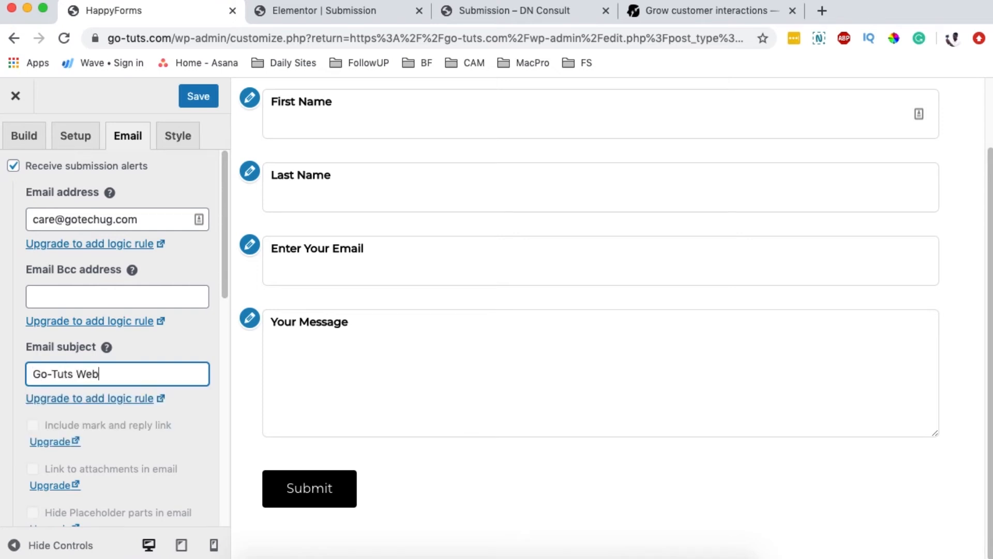
type("Contact")
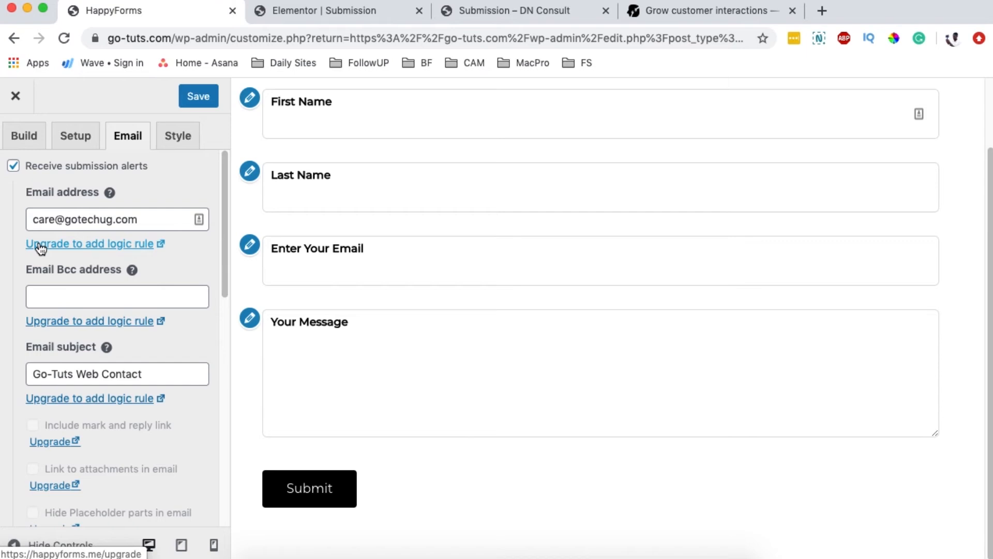
left_click_drag(225, 282, 222, 441)
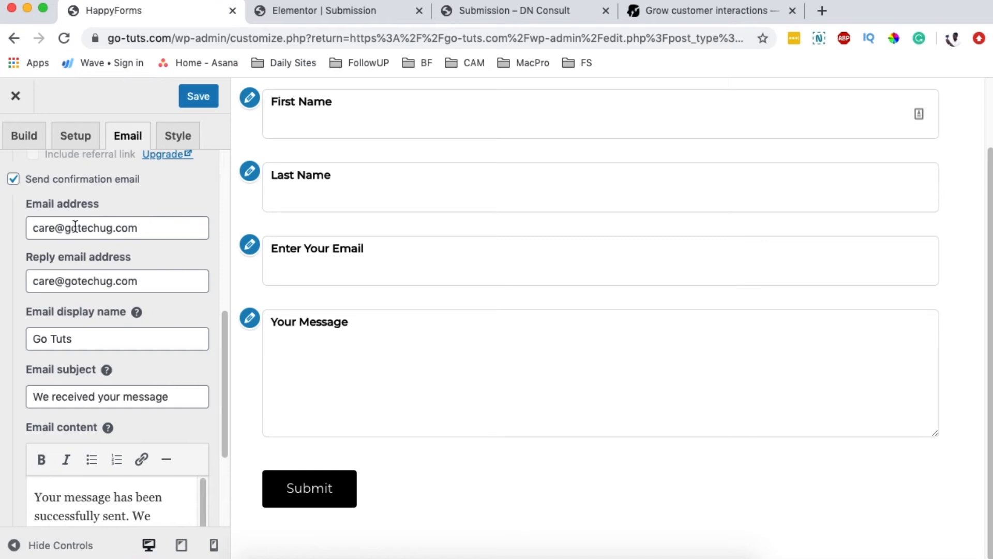
Step: Change the confirmation email body to read 'Your message has been successfully received.'
scroll(381, 327, "up", 3)
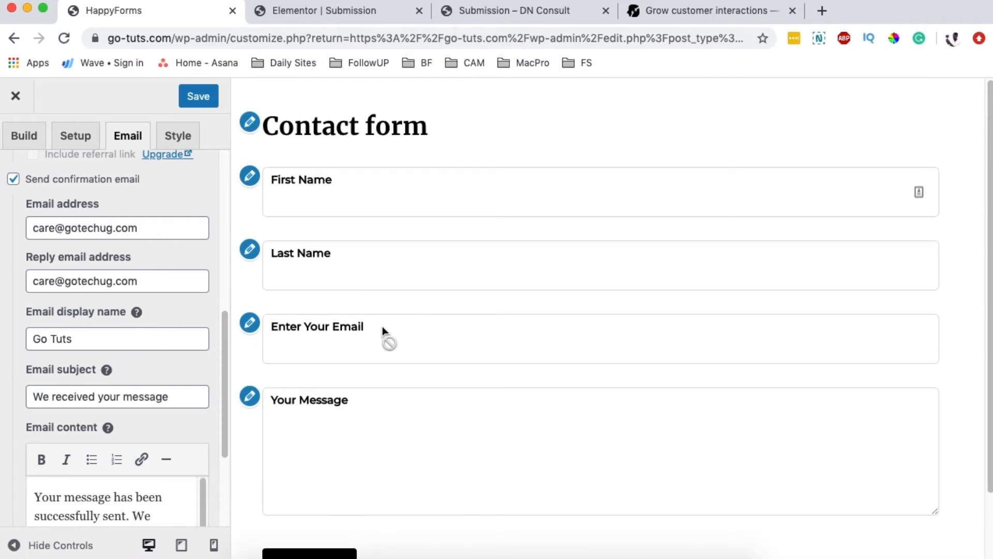
left_click_drag(139, 228, 44, 218)
left_click_drag(138, 281, 66, 274)
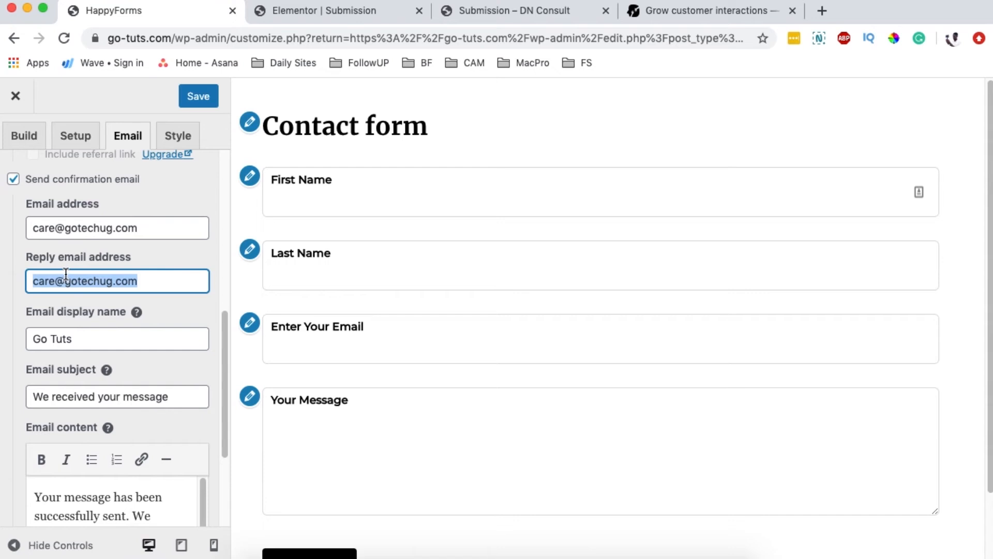
left_click_drag(66, 274, 380, 309)
left_click_drag(359, 343, 204, 383)
scroll(204, 383, "down", 1)
scroll(207, 383, "down", 1)
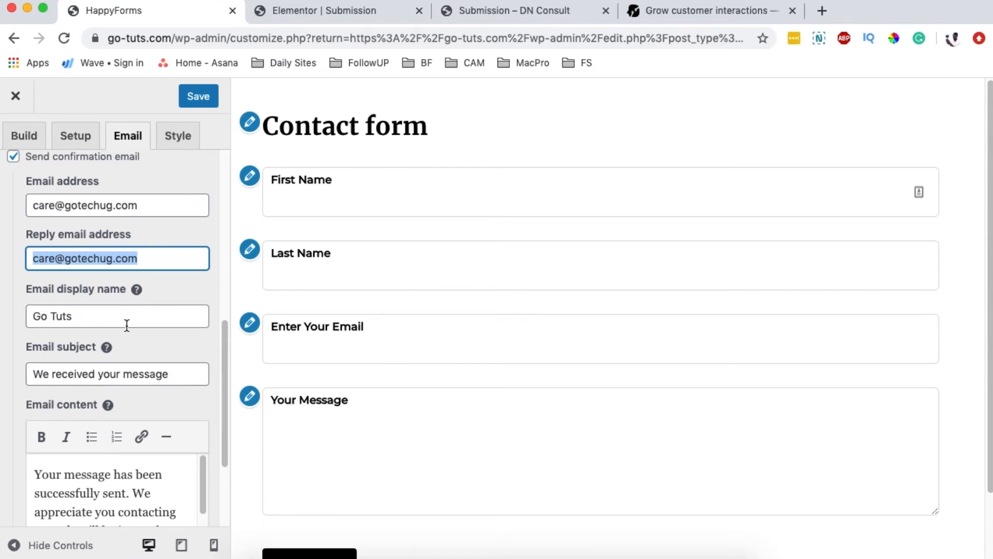
left_click_drag(180, 373, 22, 373)
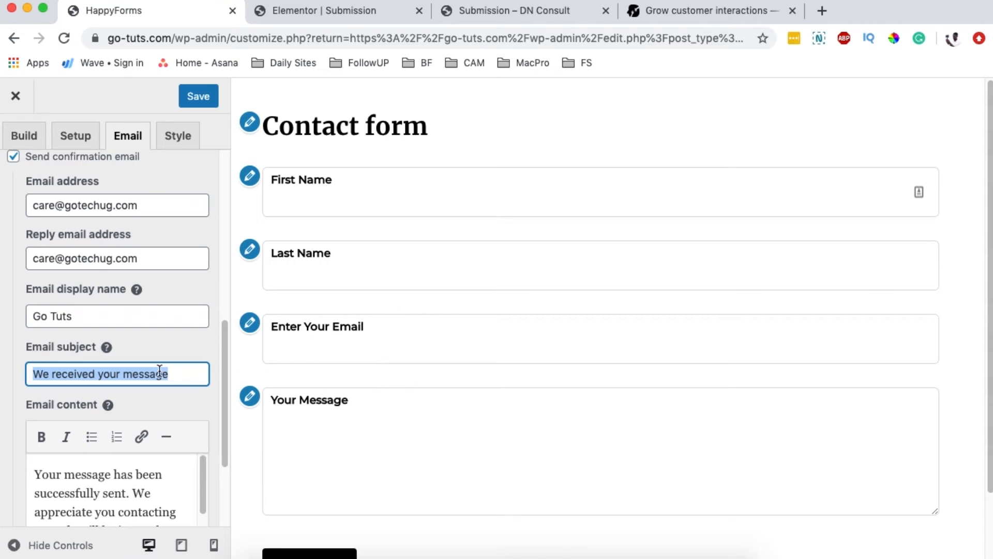
left_click_drag(222, 380, 202, 435)
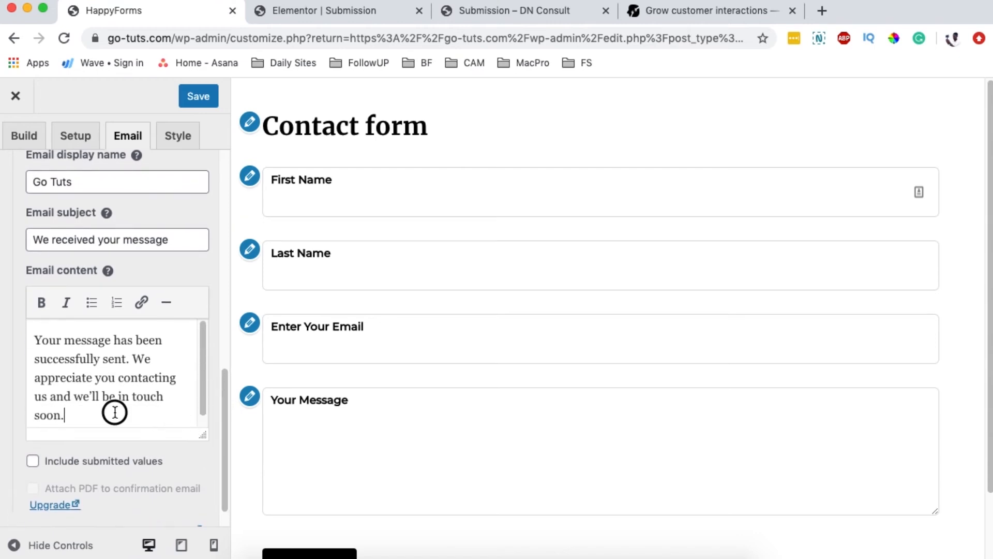
left_click_drag(112, 410, 48, 393)
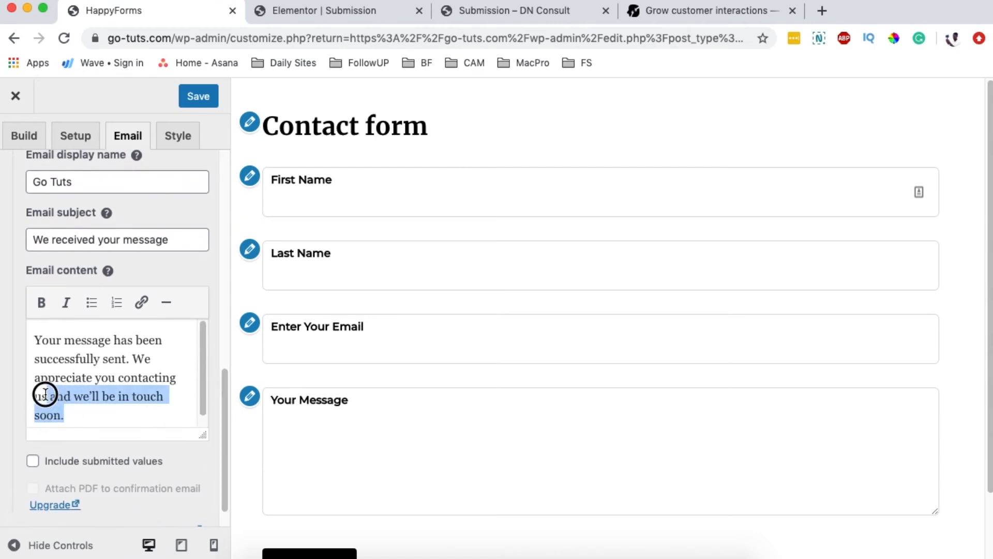
double_click(124, 361)
type("received")
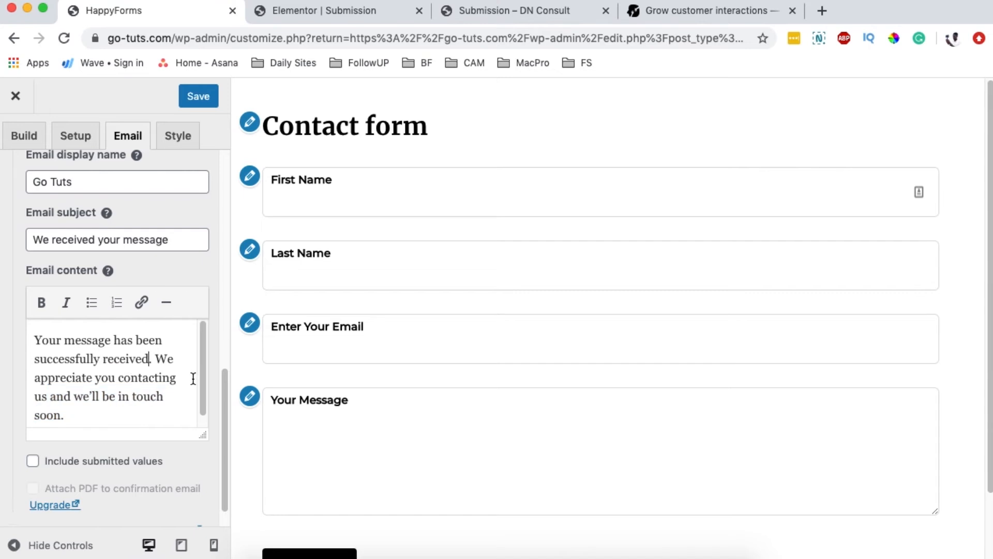
left_click_drag(224, 440, 232, 189)
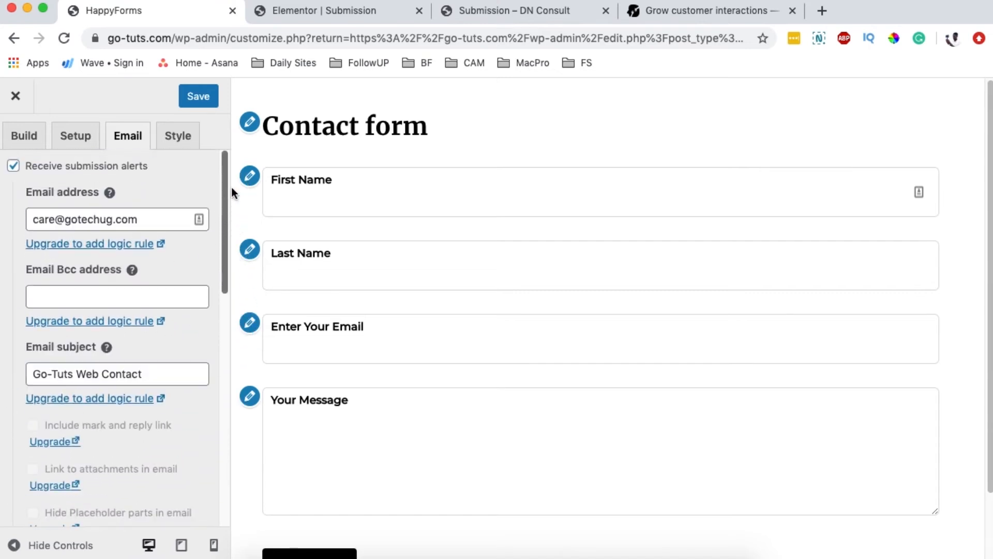
Step: Open Style > General and keep the form width at full width in percent
left_click(186, 149)
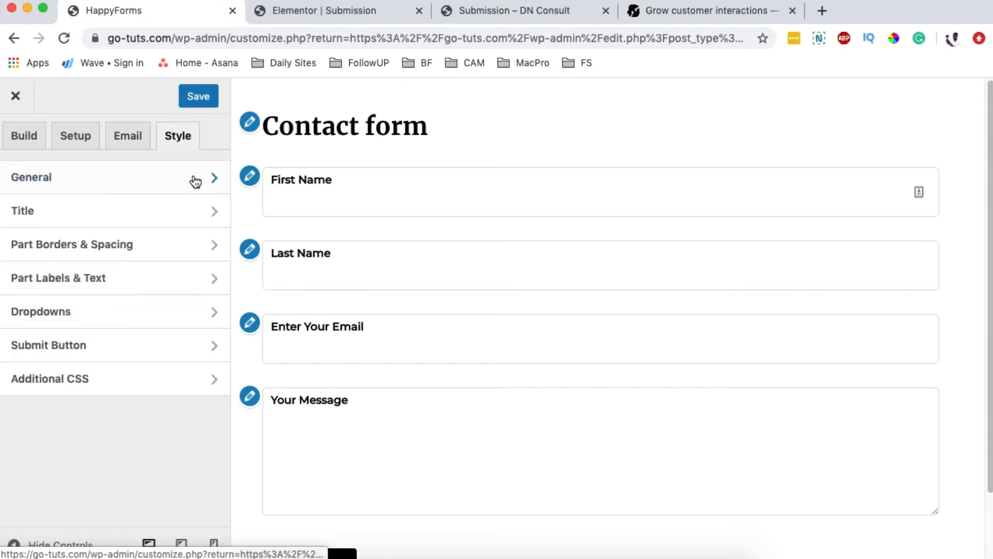
left_click(94, 189)
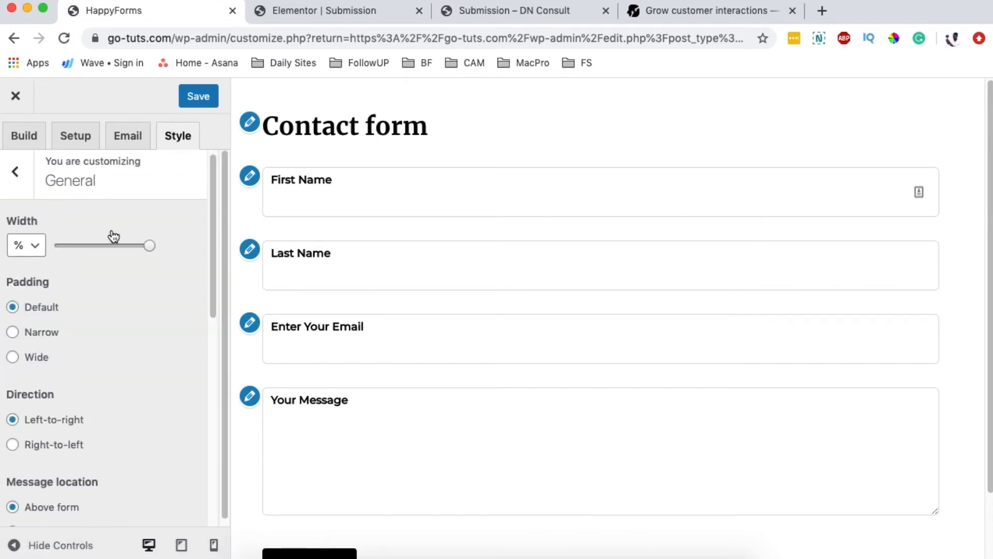
left_click(39, 251)
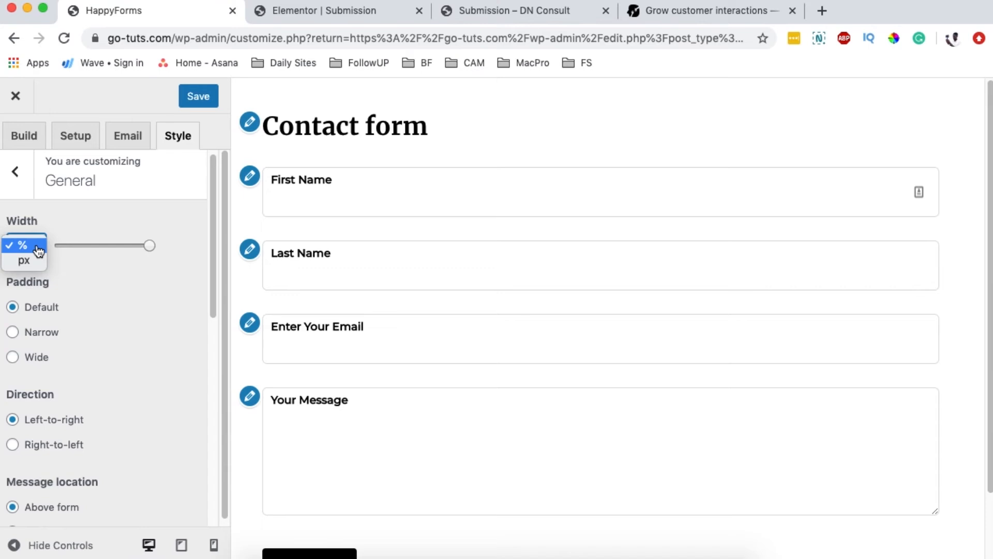
left_click(69, 256)
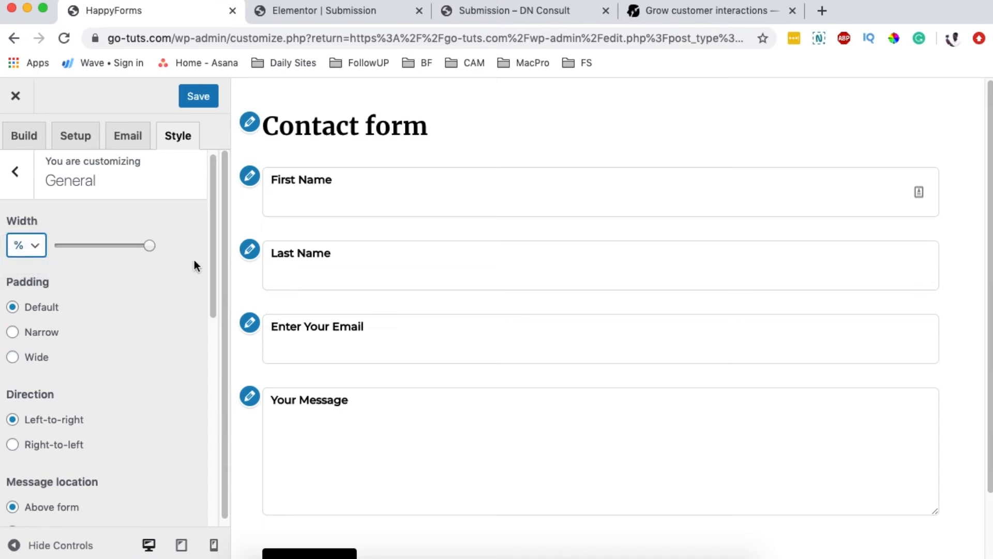
mouse_move(147, 244)
left_mouse_down()
mouse_move(100, 245)
mouse_move(150, 248)
left_mouse_up()
scroll(138, 304, "down", 1)
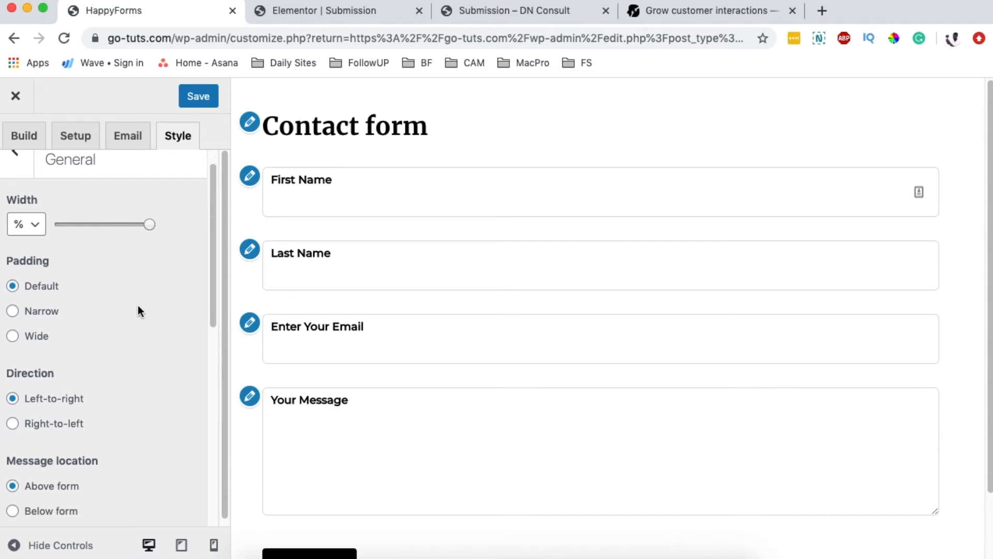
Step: Leave padding at Default and direction at Left-to-right after trying narrow and wide padding
left_click(40, 314)
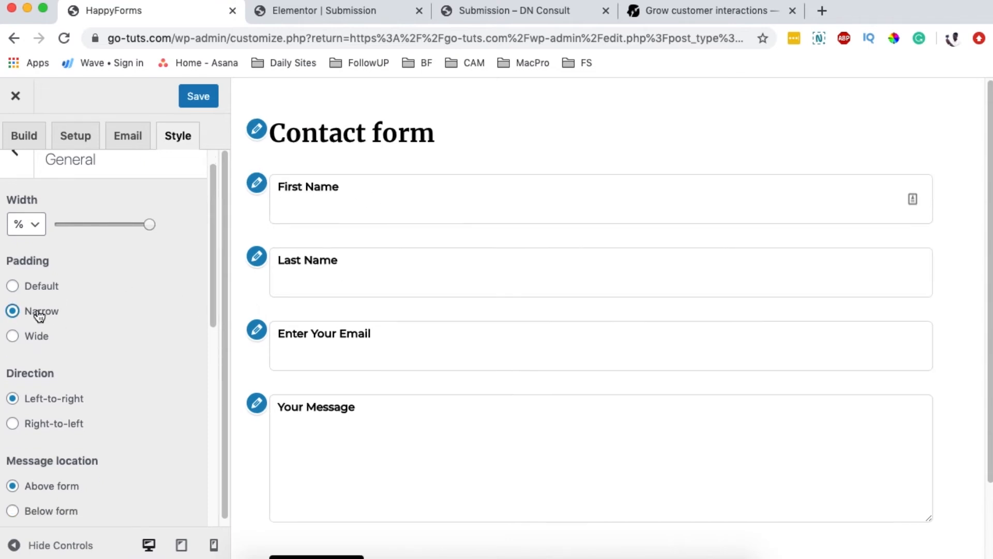
left_click(36, 343)
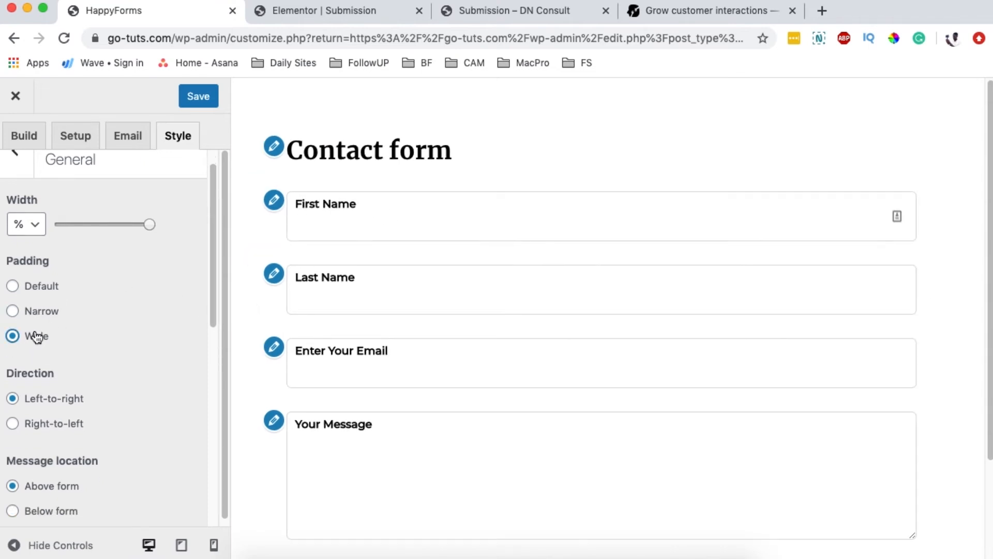
left_click(41, 313)
left_click(40, 289)
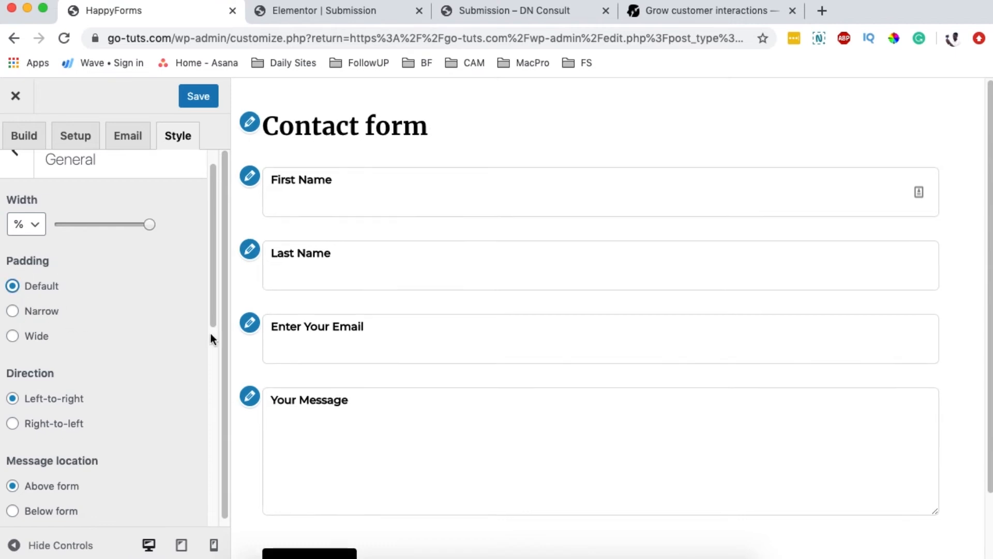
scroll(210, 335, "down", 5)
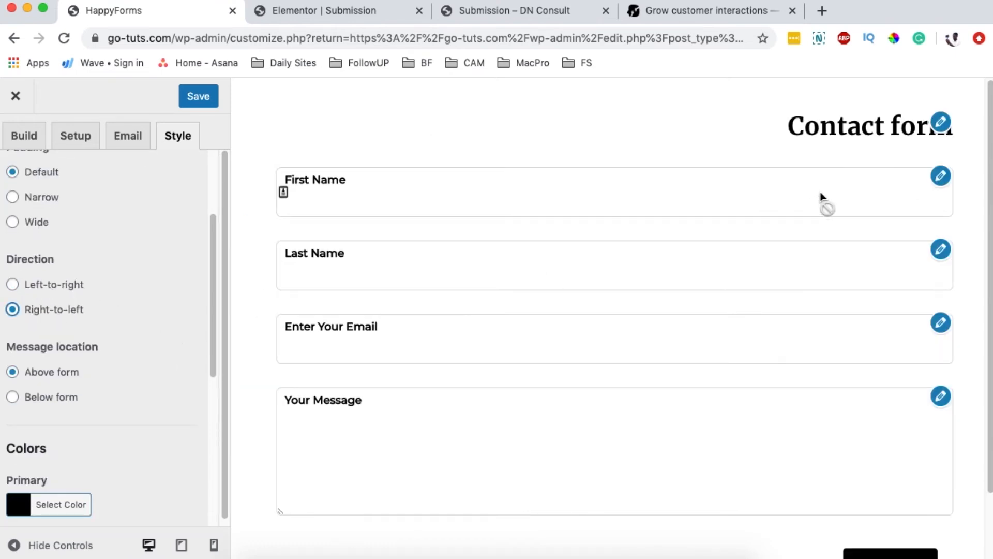
left_click(62, 284)
scroll(33, 284, "down", 3)
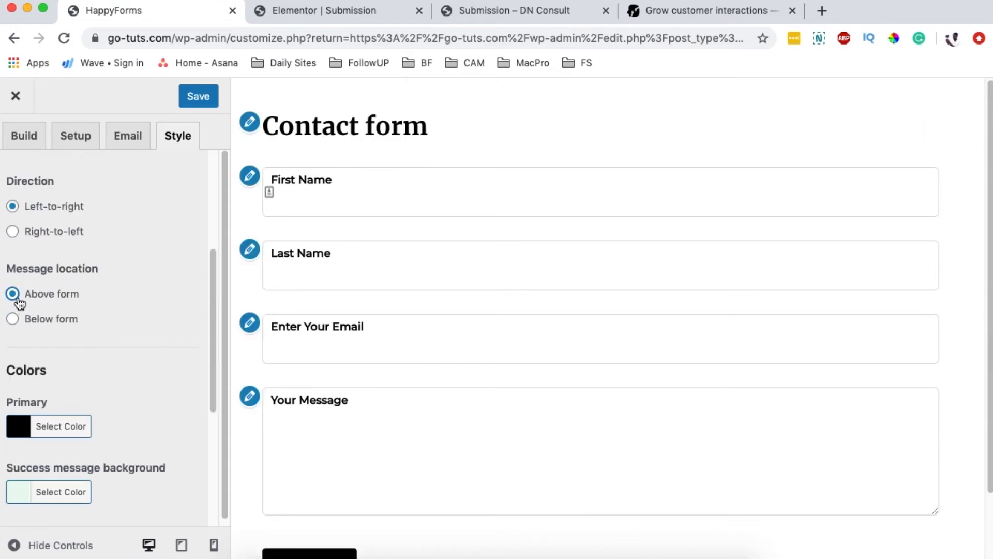
left_click(52, 319)
left_click(57, 294)
scroll(133, 328, "down", 5)
left_click(29, 275)
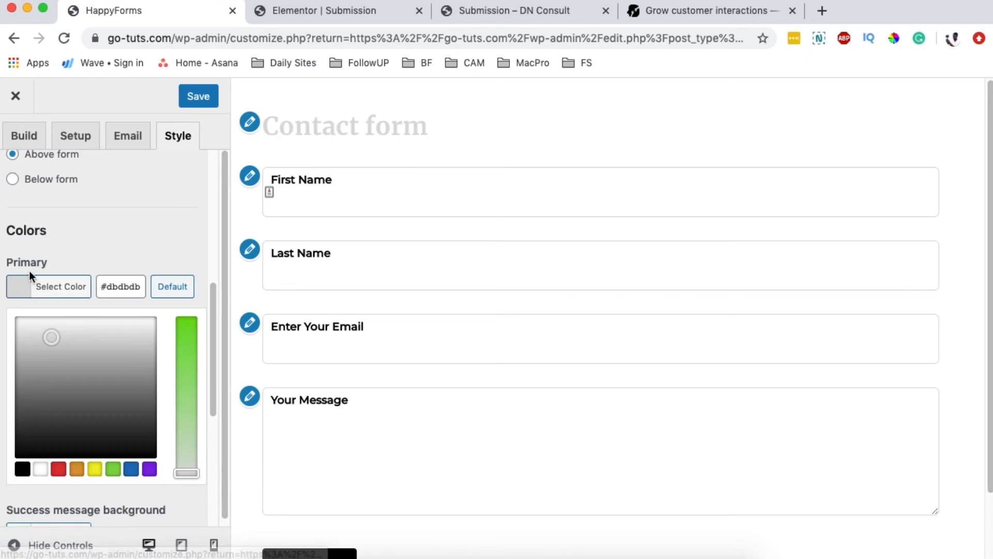
left_click(66, 293)
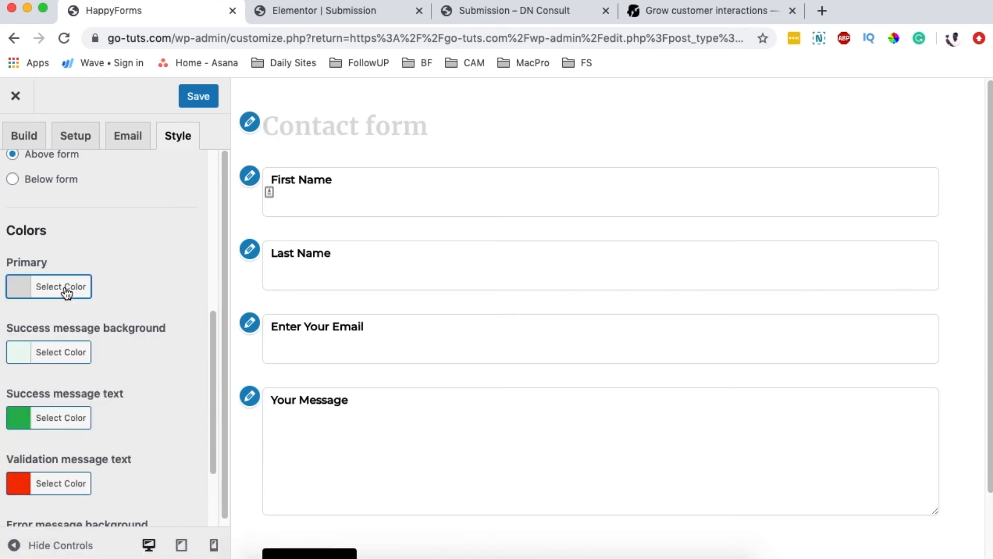
left_click(28, 293)
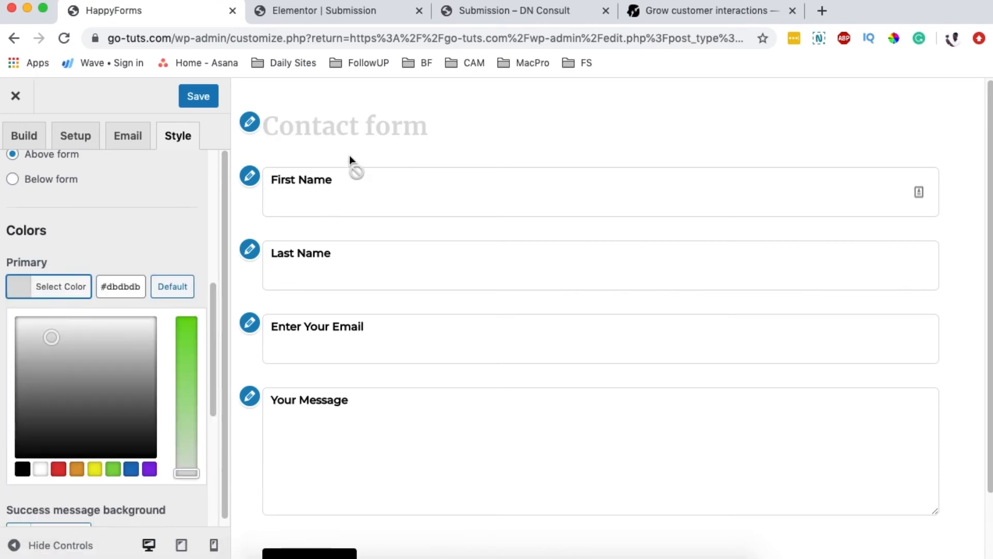
scroll(454, 392, "down", 3)
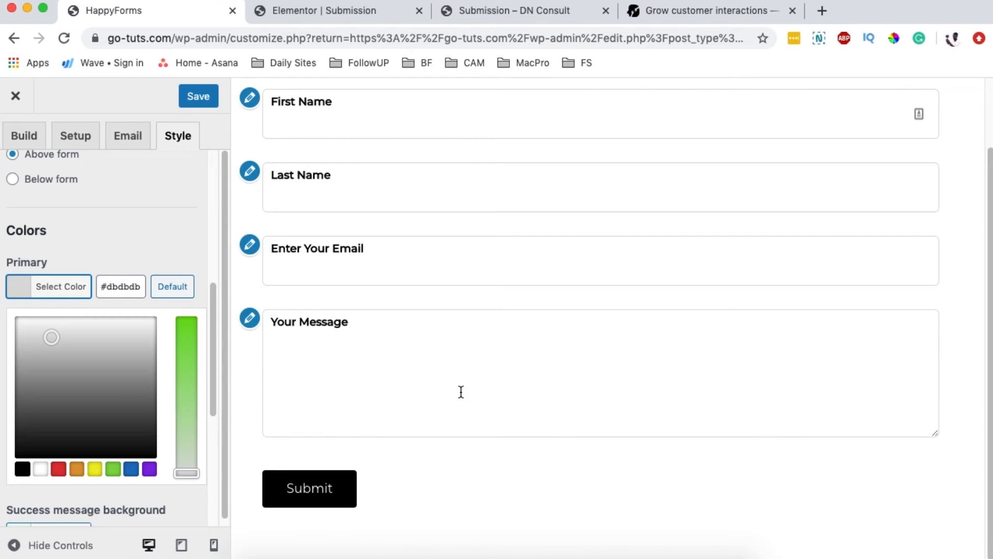
left_click(175, 292)
left_click(18, 287)
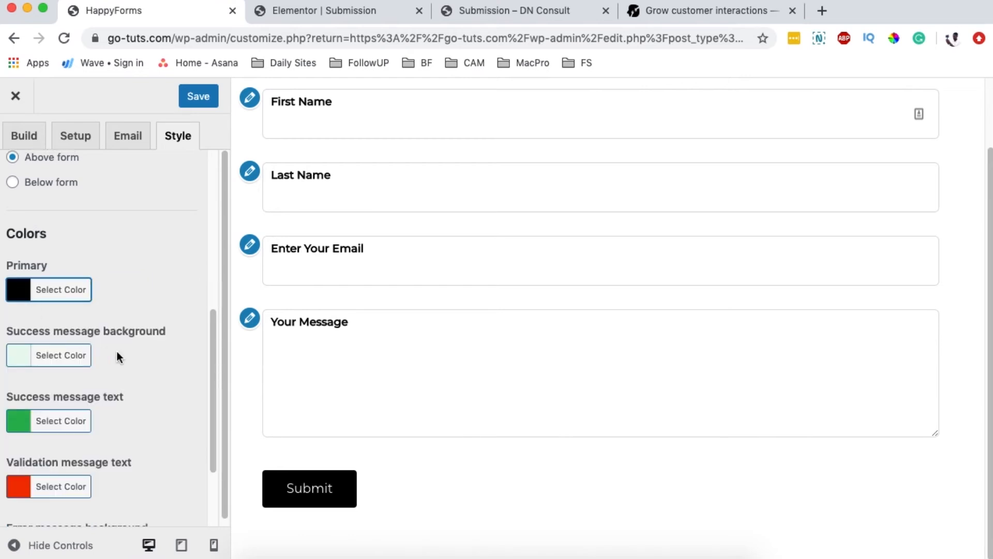
scroll(117, 351, "down", 1)
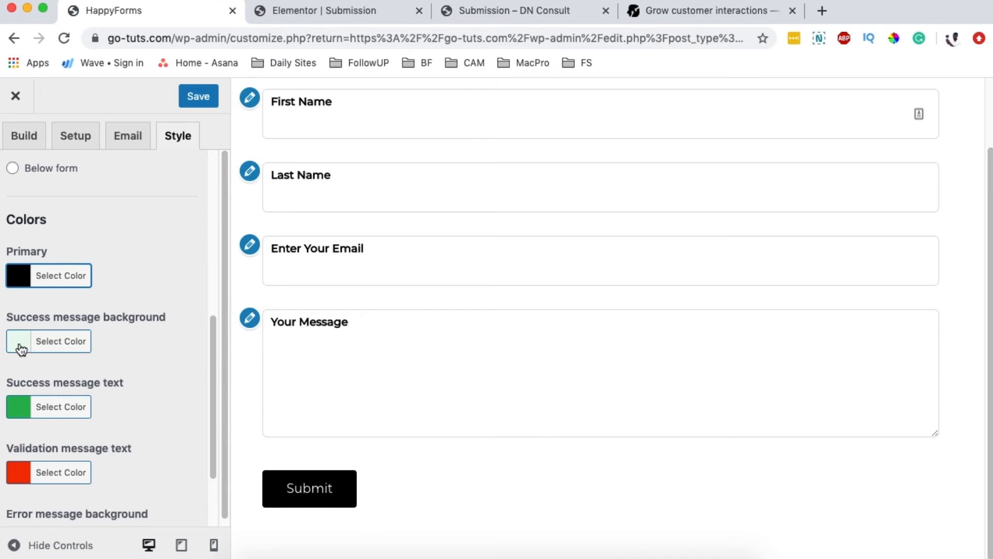
scroll(89, 368, "down", 1)
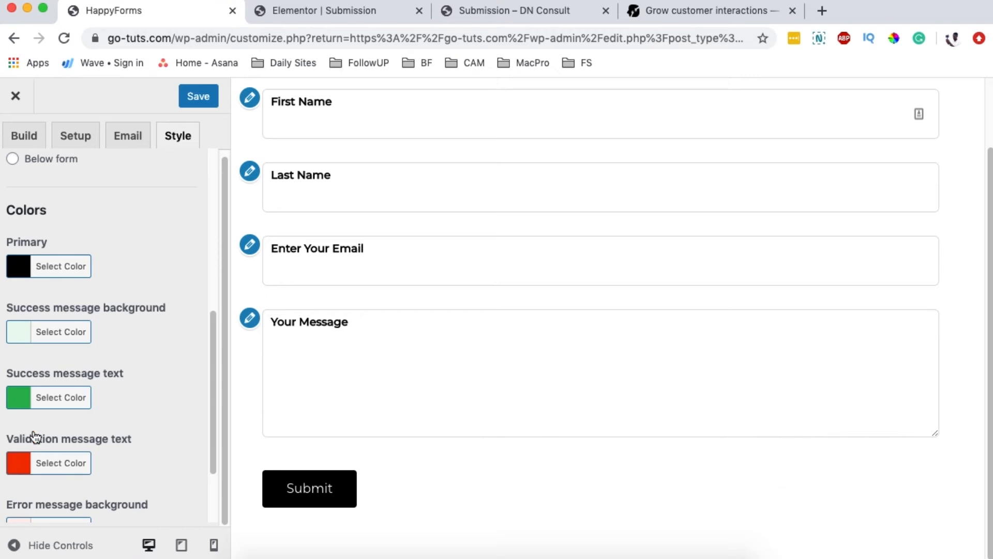
scroll(130, 422, "down", 5)
scroll(49, 406, "down", 1)
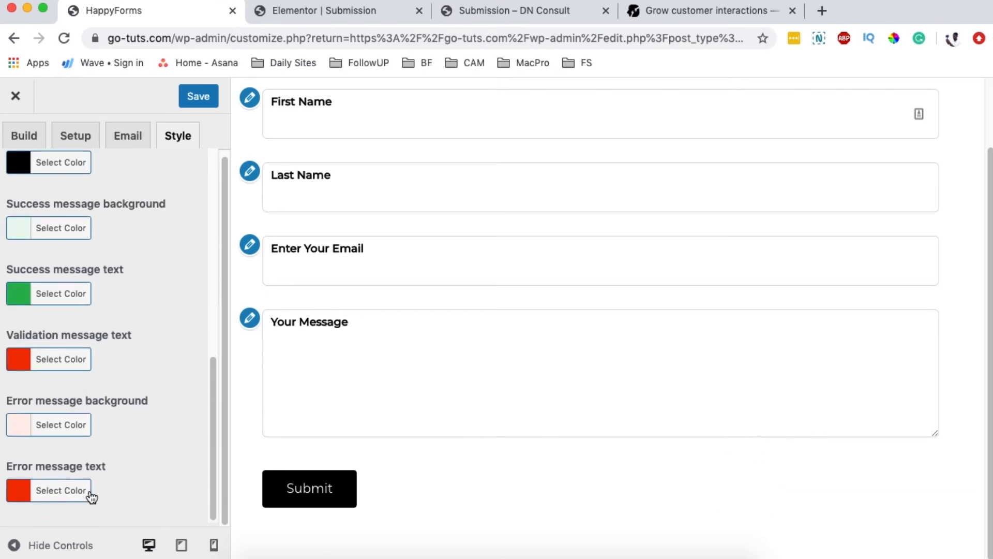
scroll(116, 424, "up", 10)
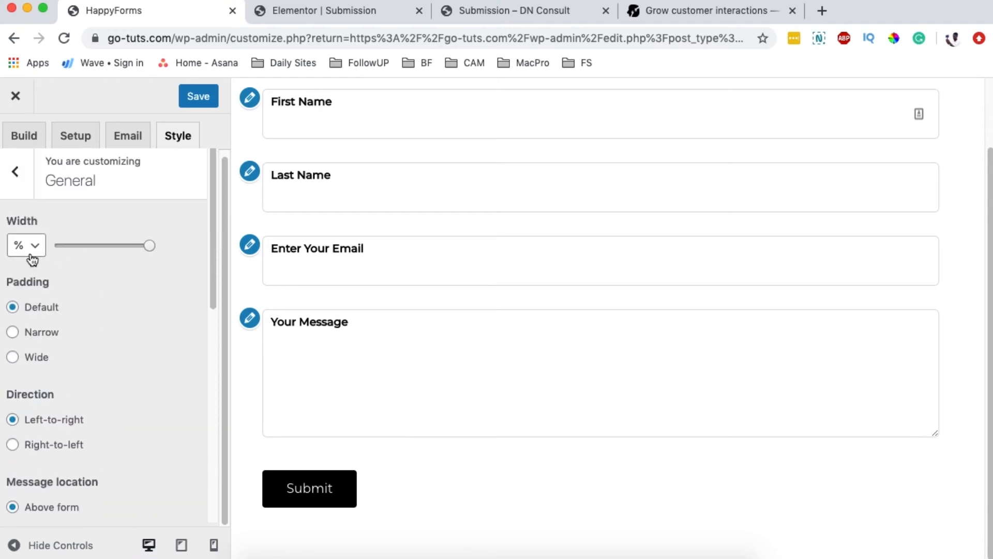
Step: Set the Contact form Title display to Hide in the Style settings
left_click(22, 185)
left_click(37, 214)
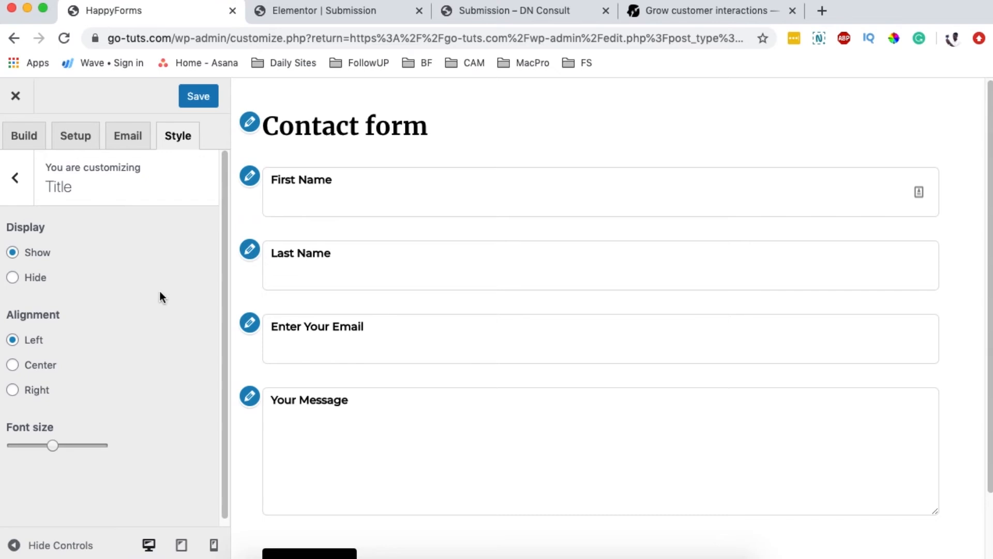
left_click(14, 279)
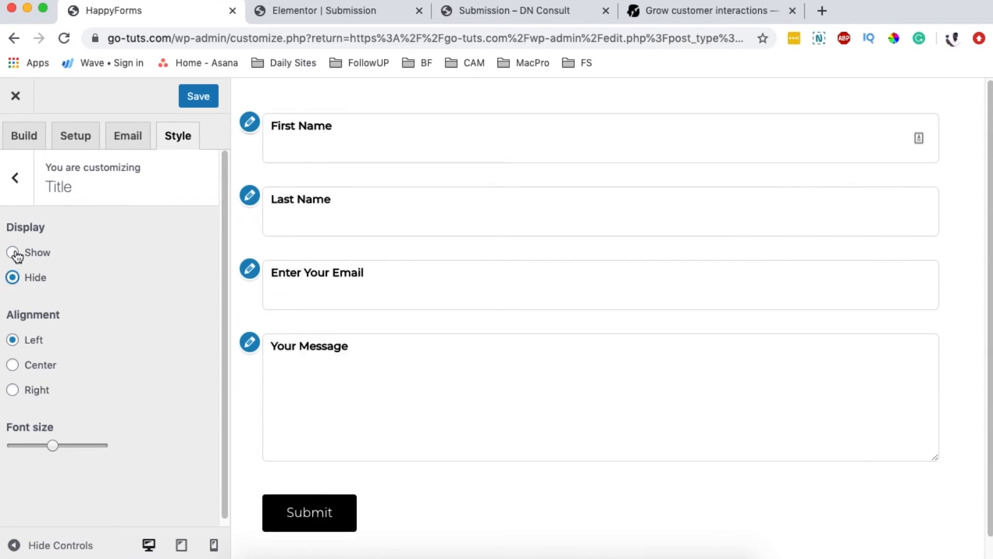
left_click(15, 178)
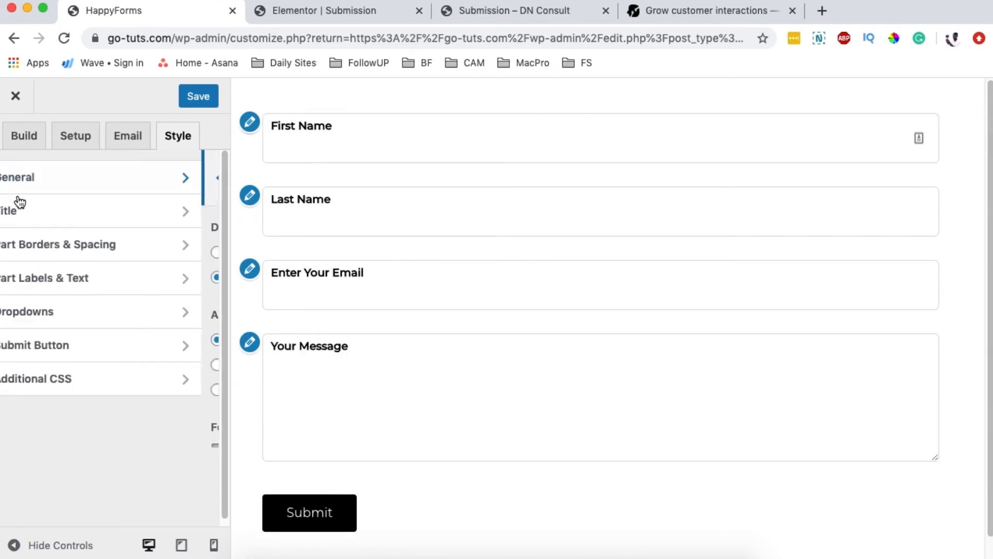
Step: Keep field borders on all sides after trying no borders and bottom-only borders
left_click(50, 251)
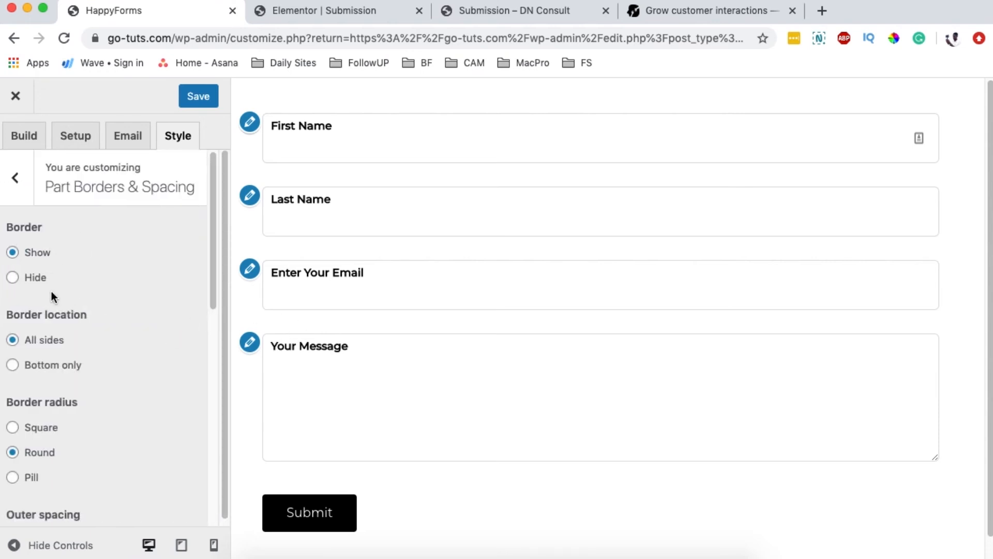
left_click(13, 279)
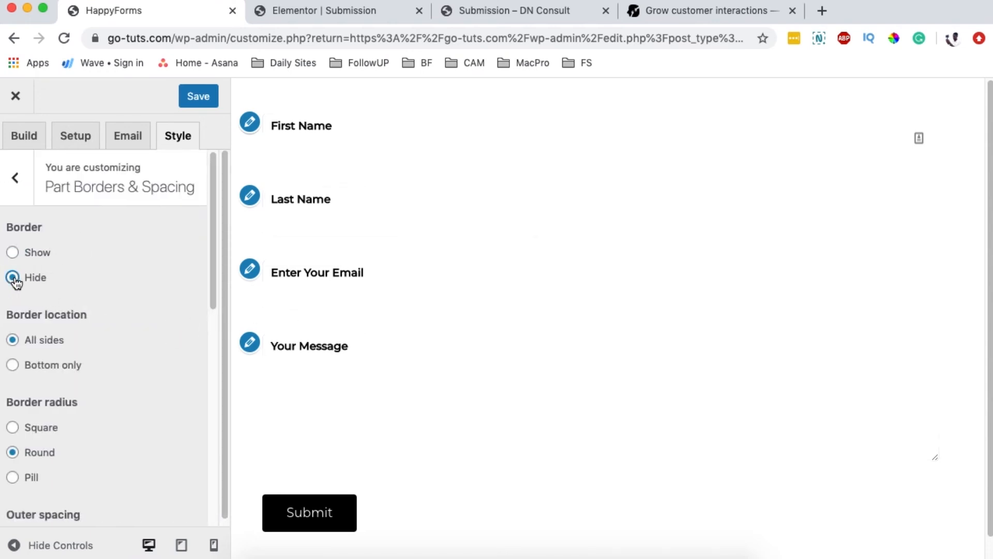
left_click(12, 253)
left_click(12, 365)
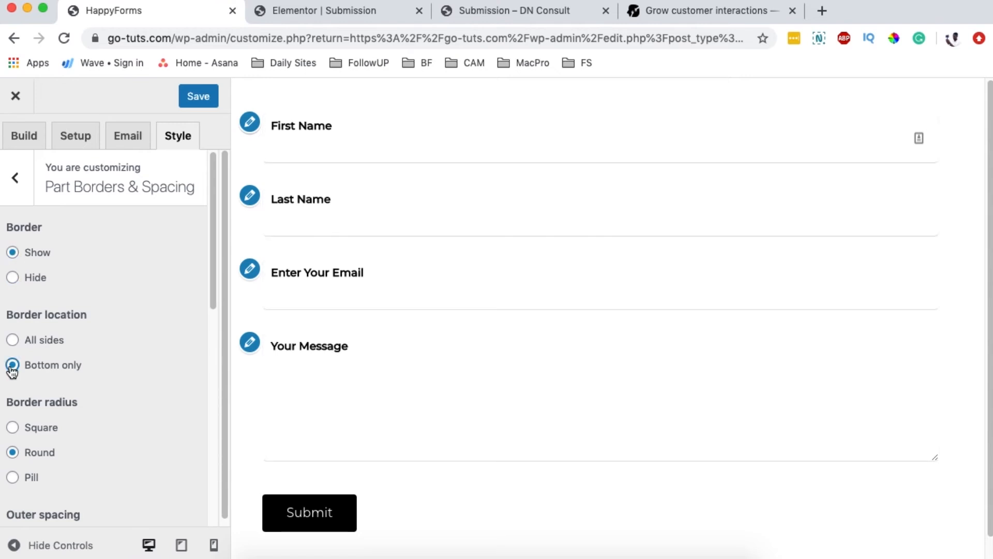
left_click(12, 340)
left_click(12, 365)
left_click(13, 340)
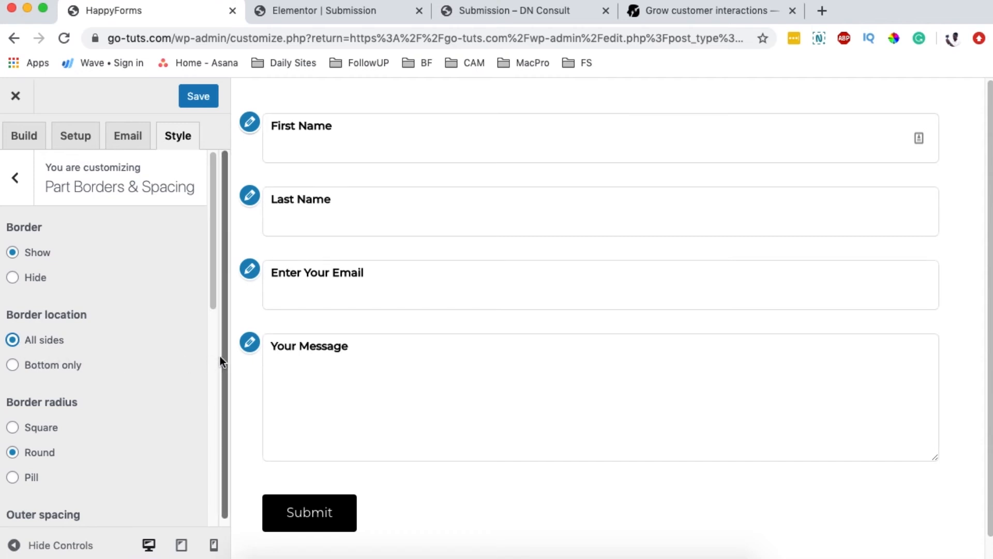
scroll(141, 367, "down", 4)
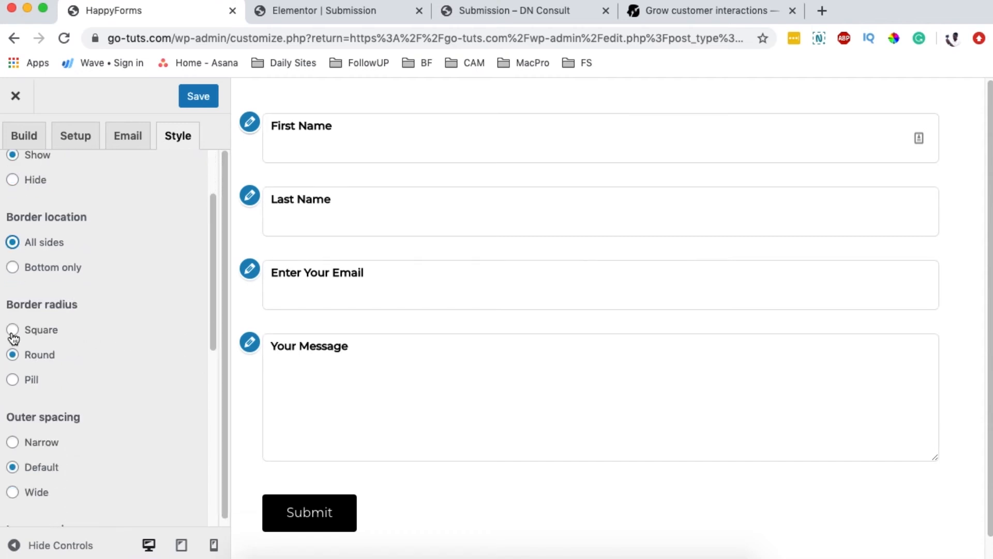
Step: Give the fields square corners after trying pill and rounded corners
left_click(14, 337)
left_click(14, 379)
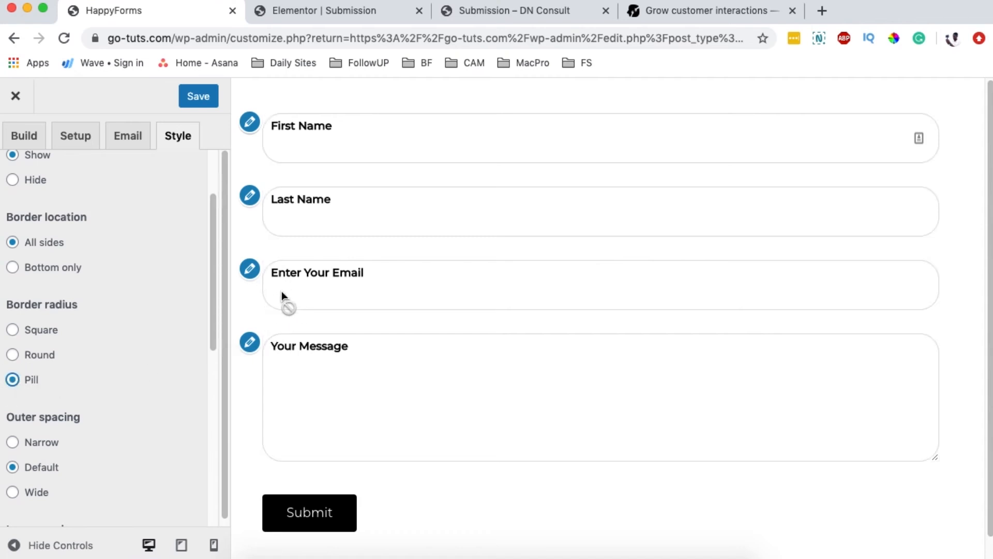
left_click(36, 359)
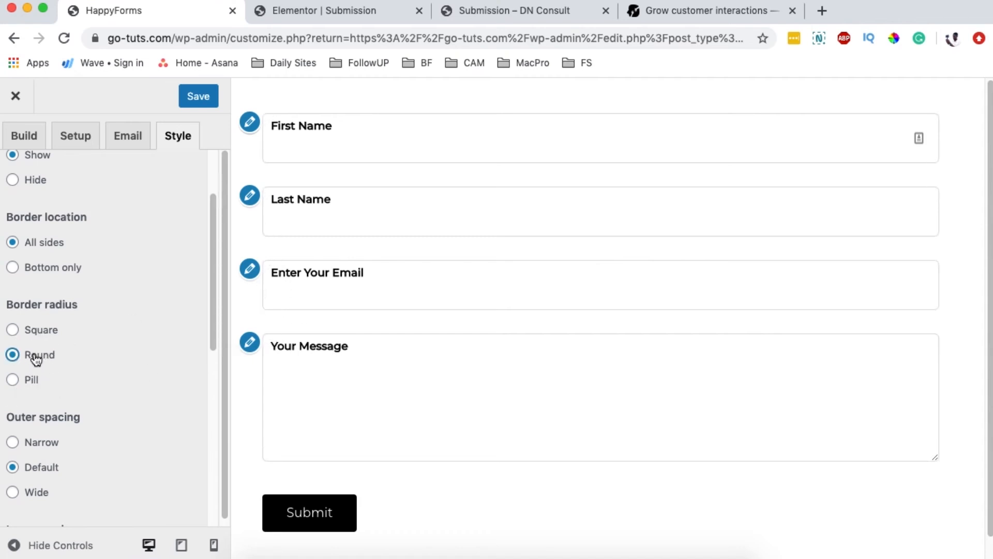
left_click(45, 337)
scroll(78, 342, "down", 3)
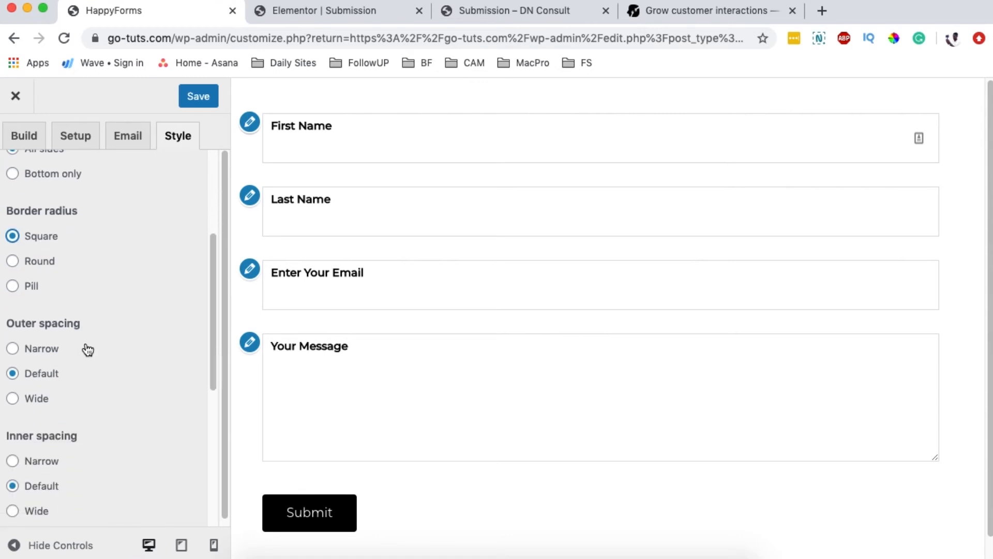
Step: Set the fields' outer spacing to Narrow
left_click(41, 353)
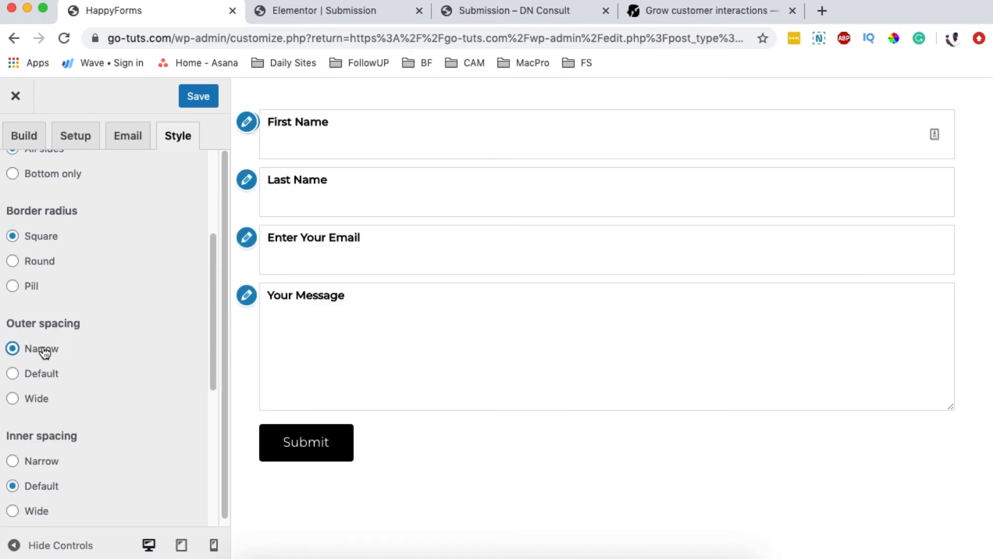
left_click(42, 380)
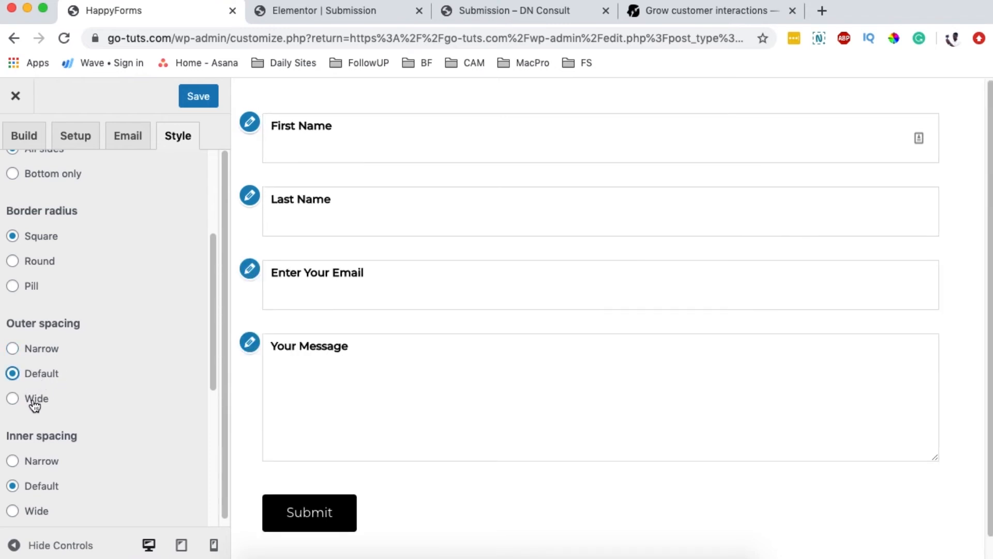
left_click(36, 402)
left_click(42, 351)
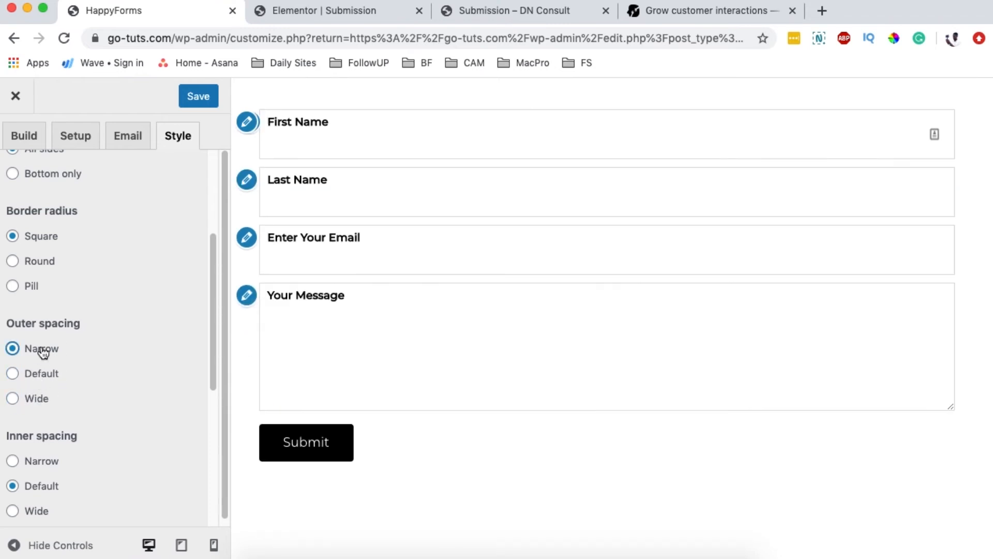
scroll(71, 352, "down", 5)
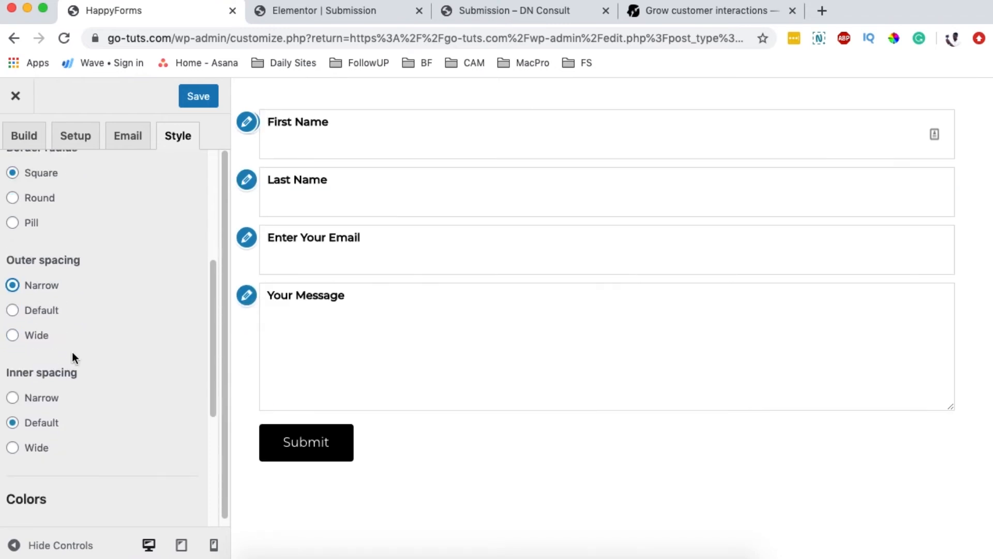
Step: Set the fields' inner spacing to Wide
left_click(41, 342)
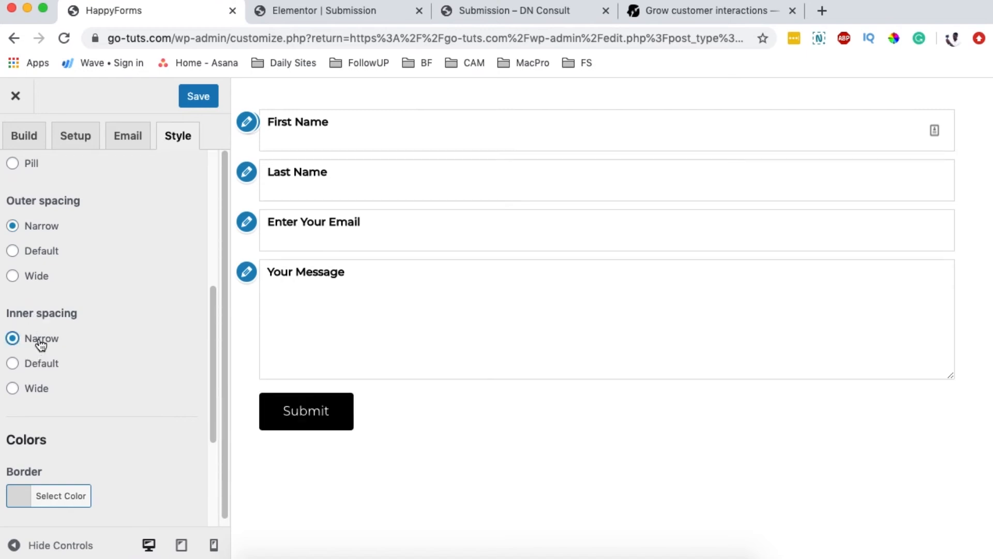
left_click(40, 364)
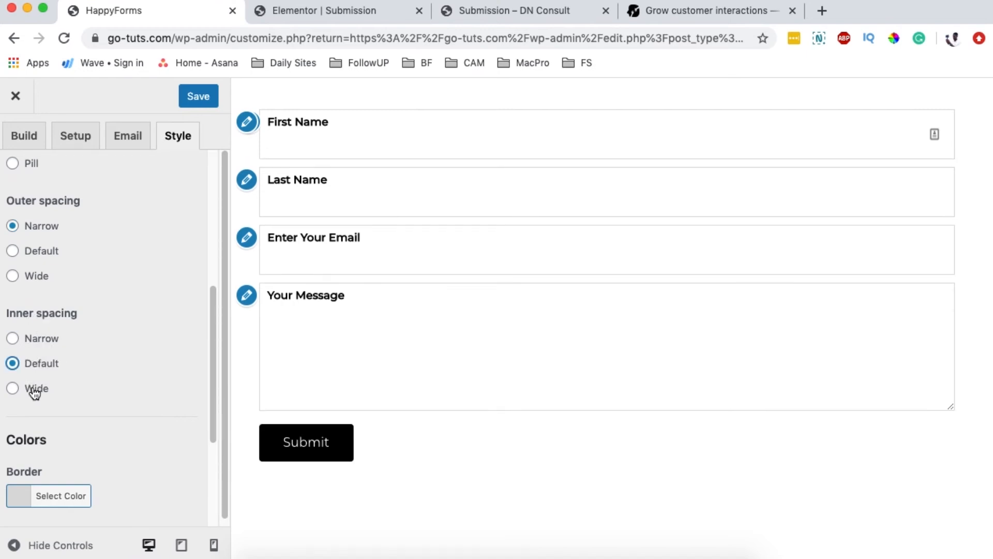
left_click(35, 392)
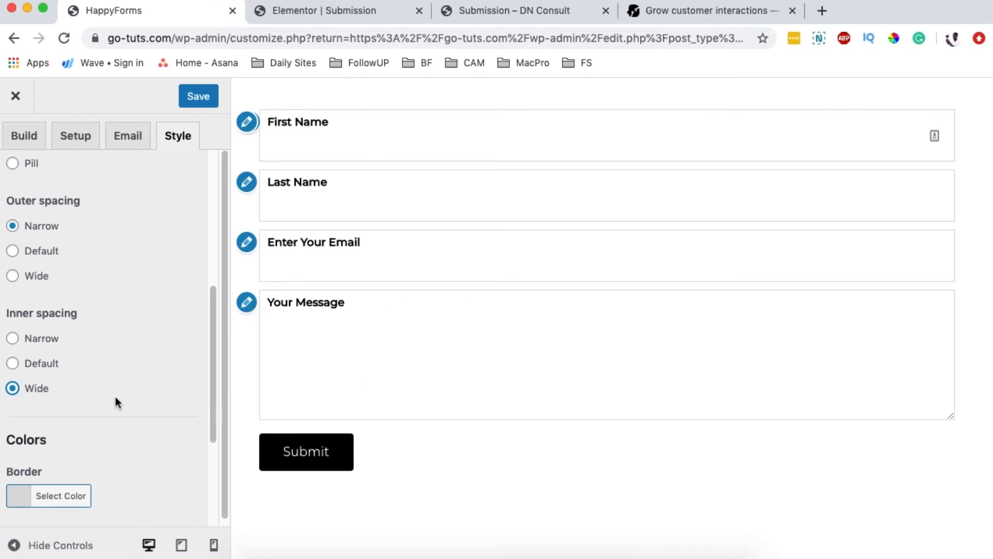
scroll(89, 394, "down", 6)
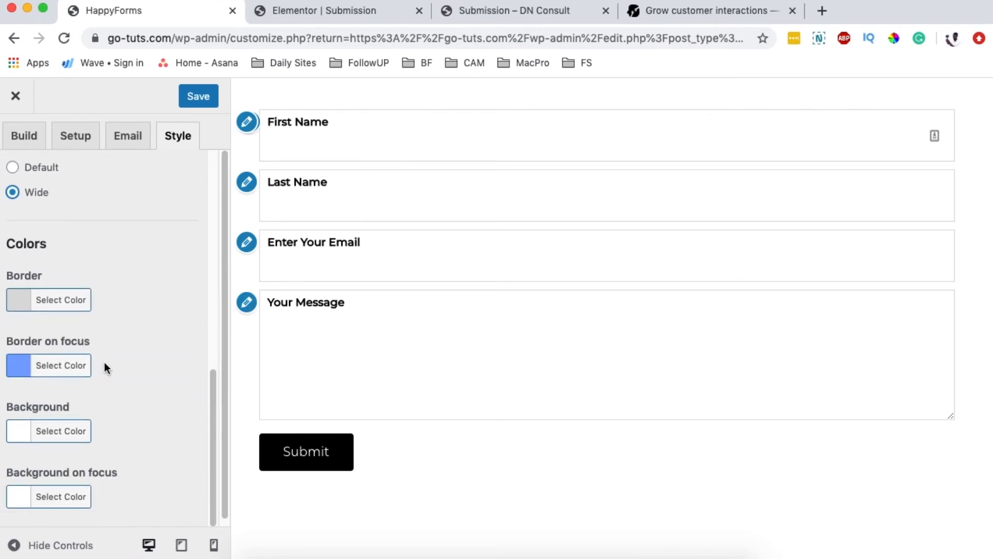
Step: Set the field border colour to green #81d742 and click through the fields to check it
left_click(21, 310)
left_click(113, 482)
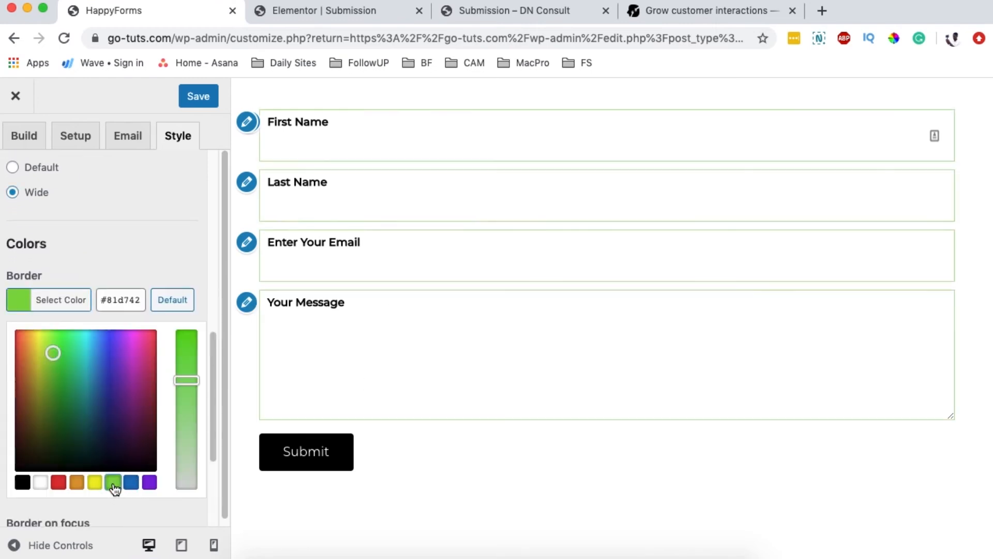
left_click(29, 301)
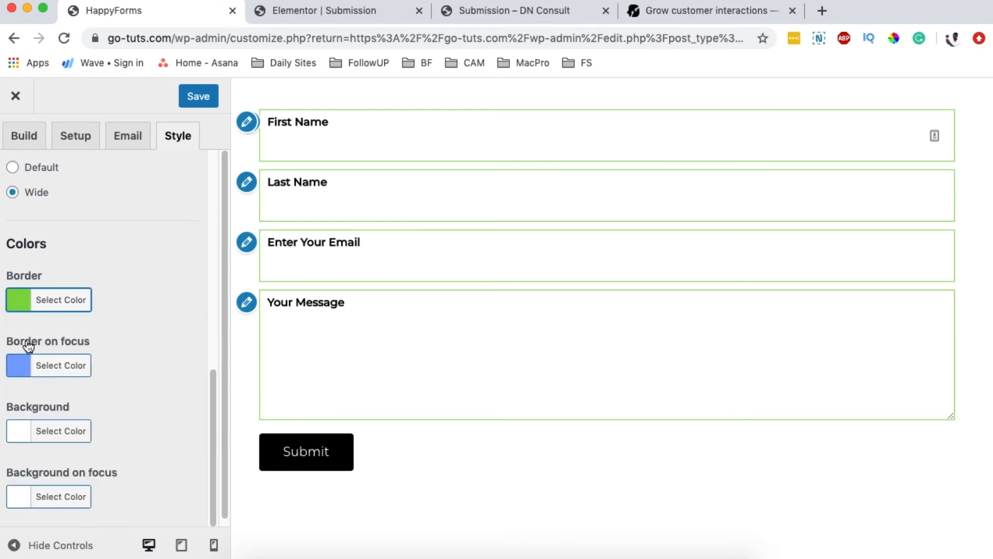
left_click(315, 350)
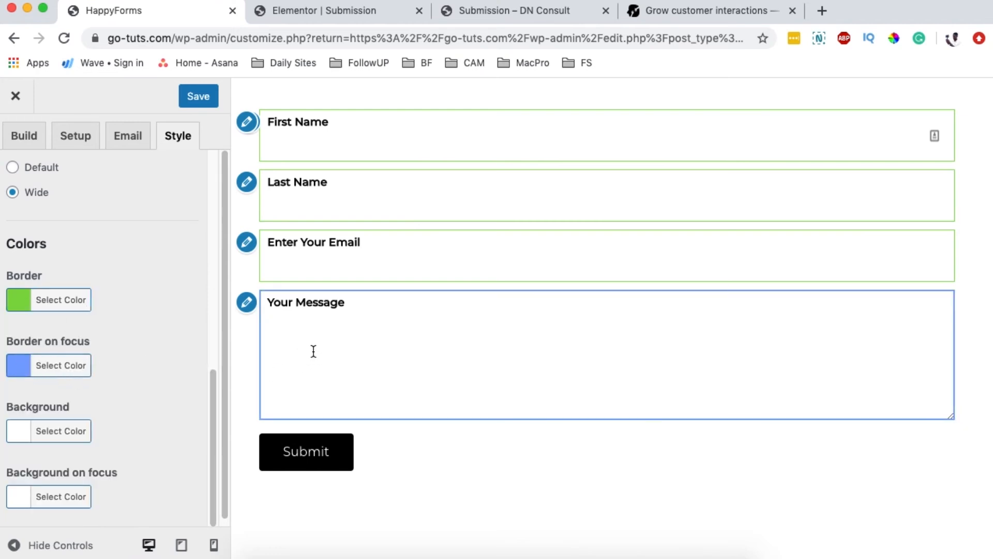
left_click(386, 267)
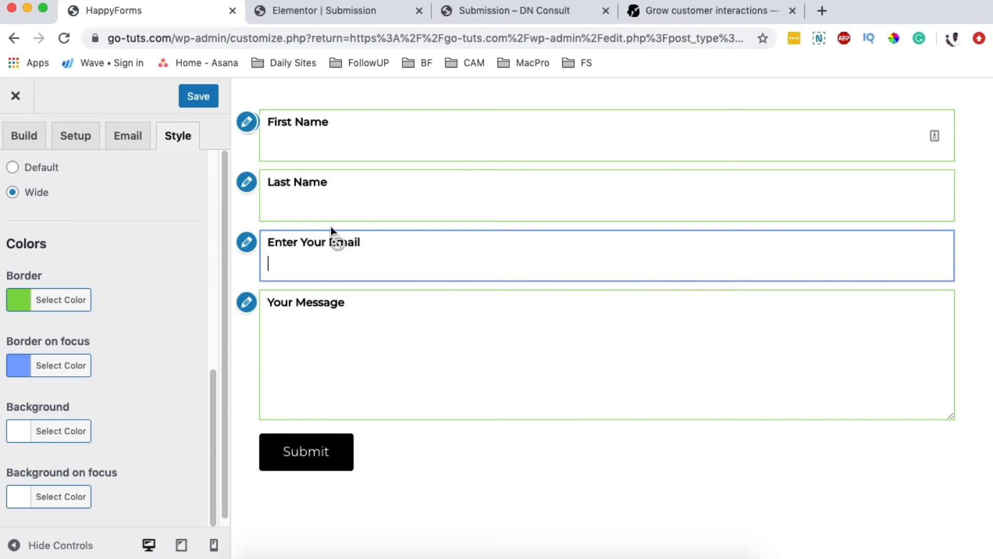
left_click(334, 201)
left_click(329, 141)
left_click(317, 388)
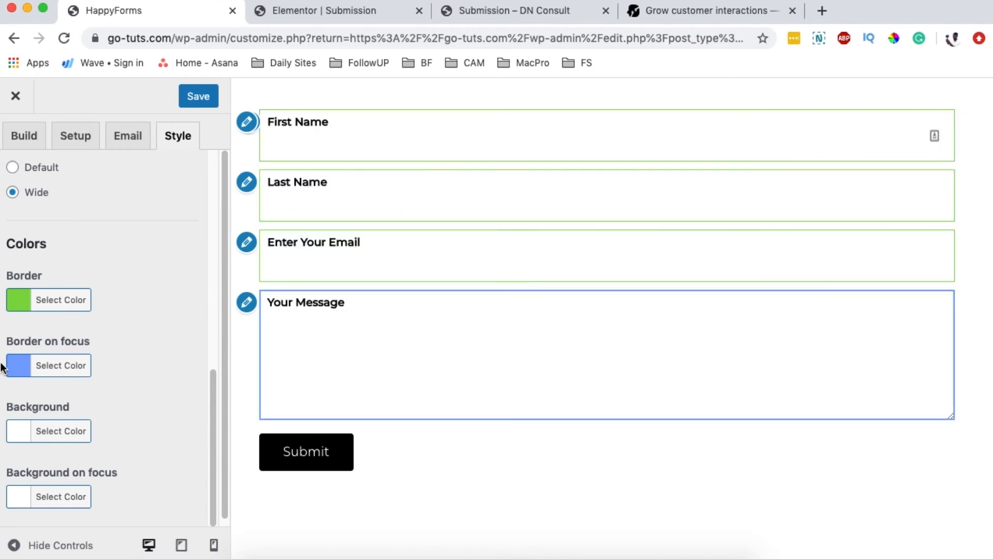
Step: Set the focused-field border colour to purple #8224e3 and check it on the fields
left_click(16, 372)
scroll(166, 465, "down", 5)
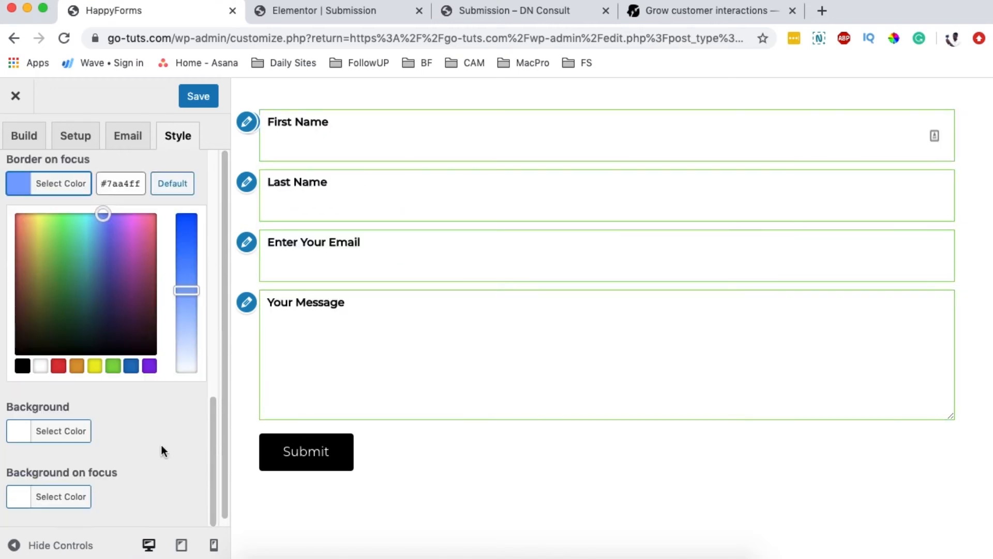
left_click(149, 366)
left_click(337, 357)
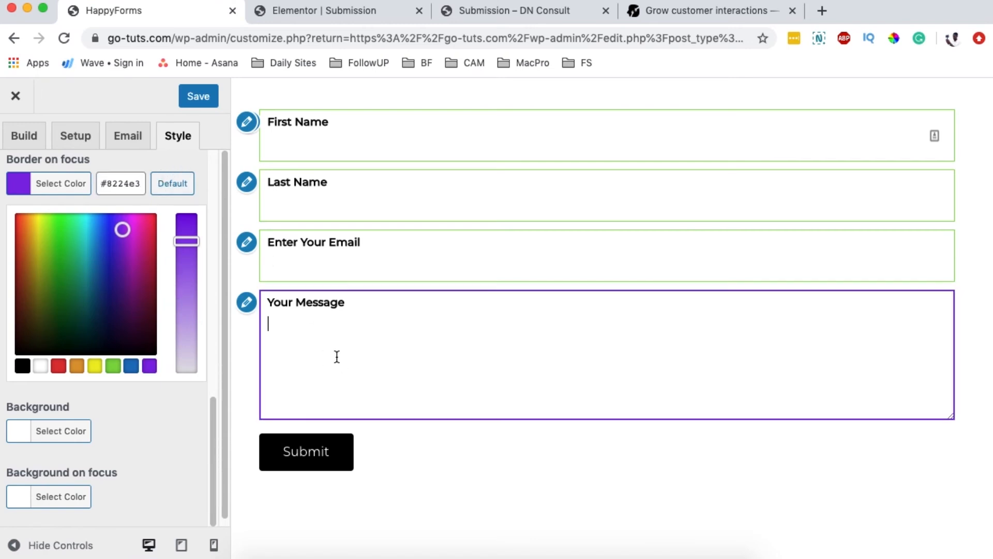
left_click(340, 247)
left_click(370, 210)
left_click(122, 434)
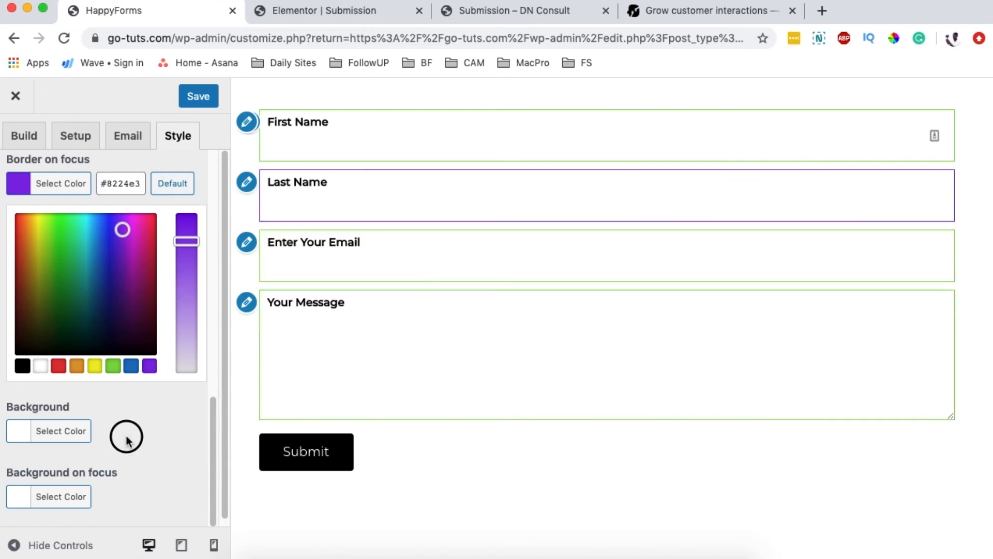
left_click(18, 184)
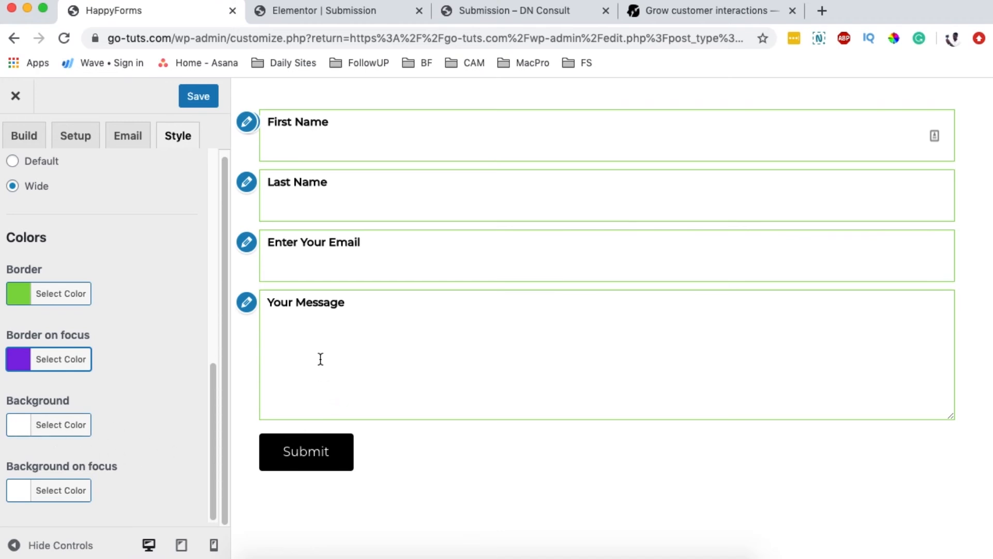
Step: Give the fields a very light grey #f2f2f2 background and check the focus styling
left_click(22, 424)
left_click(44, 357)
left_click_drag(44, 357, 46, 276)
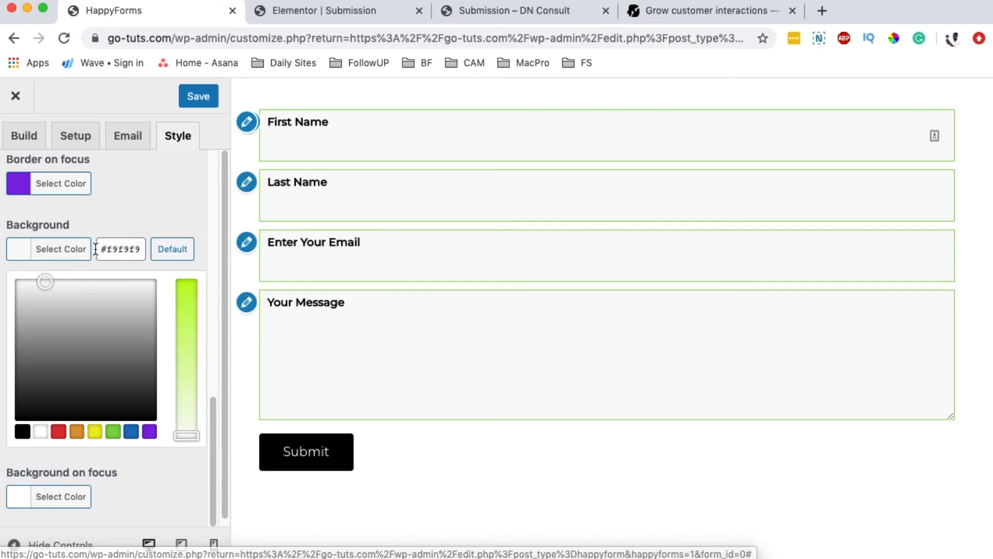
left_click(23, 252)
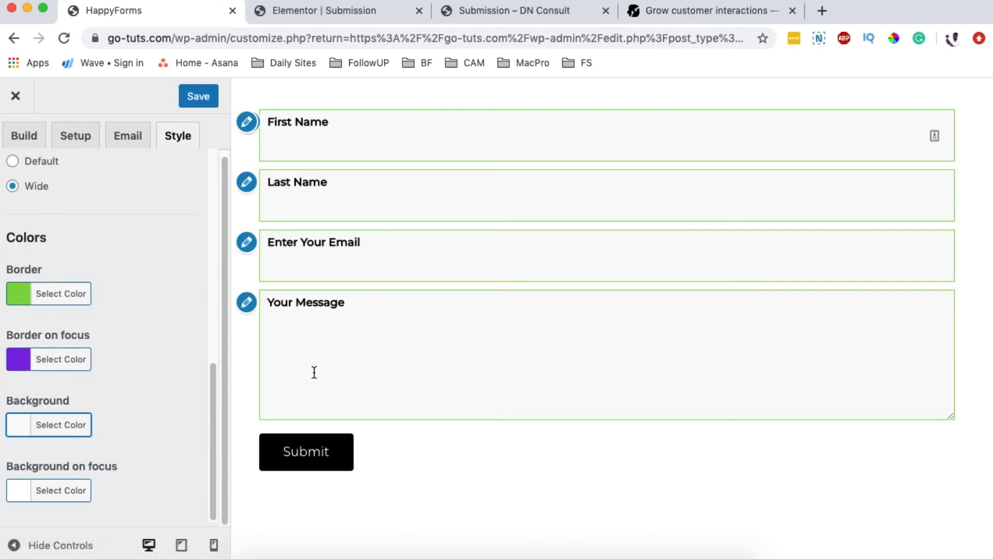
left_click(20, 494)
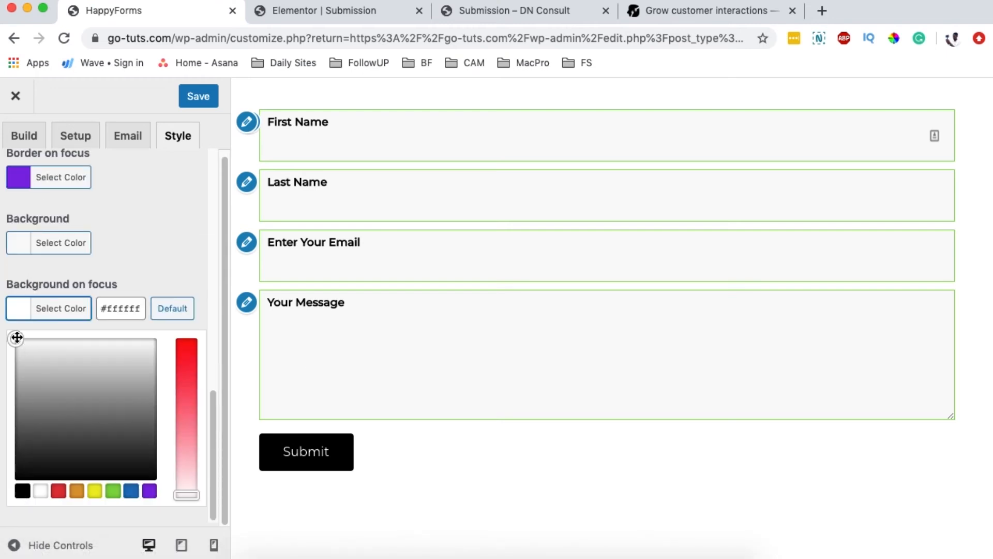
left_click(284, 340)
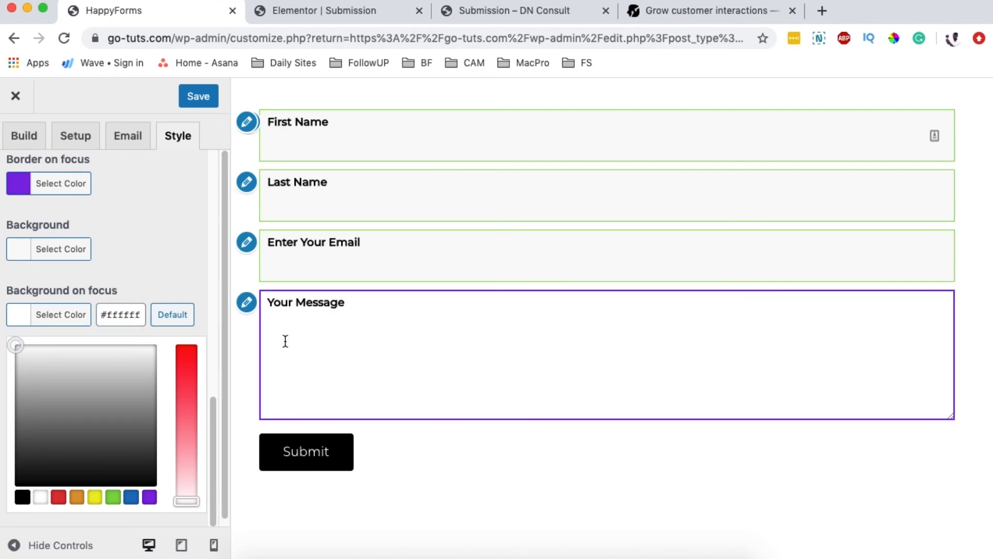
left_click(371, 259)
left_click(378, 207)
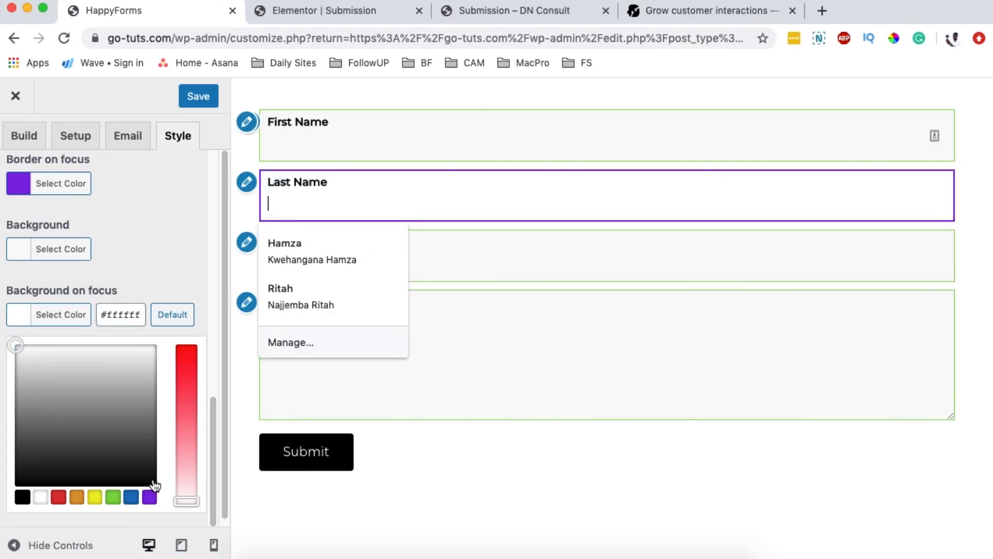
left_click(21, 315)
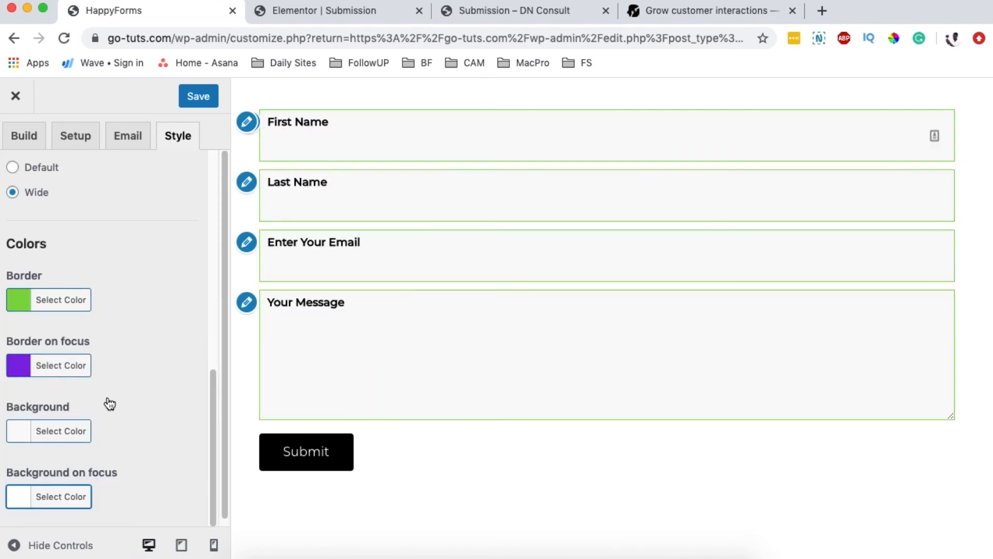
scroll(115, 385, "up", 10)
Step: Save the styling, return to All Forms and select the Contact form's [happyforms id="932" /] shortcode
left_click(202, 90)
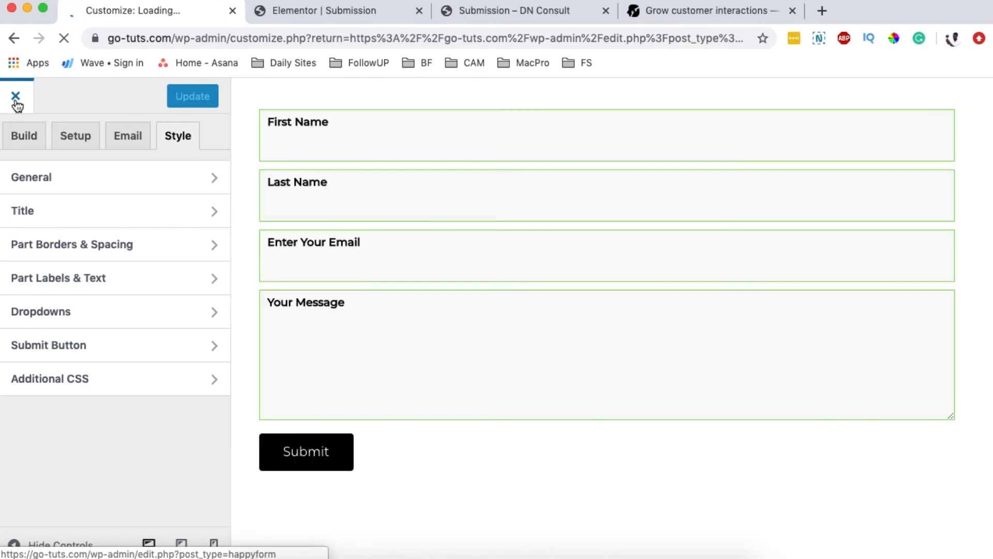
left_click(16, 102)
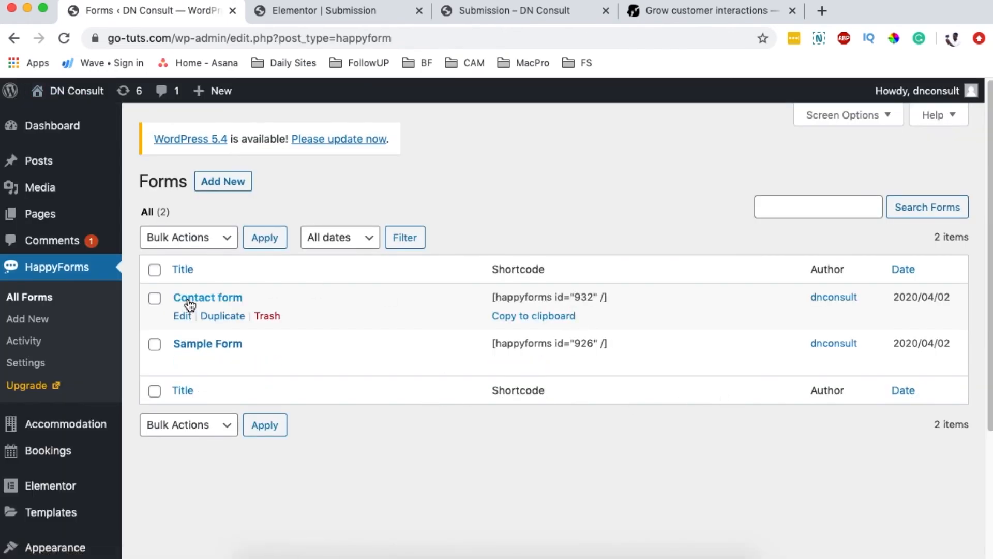
triple_click(527, 300)
key("ctrl+c")
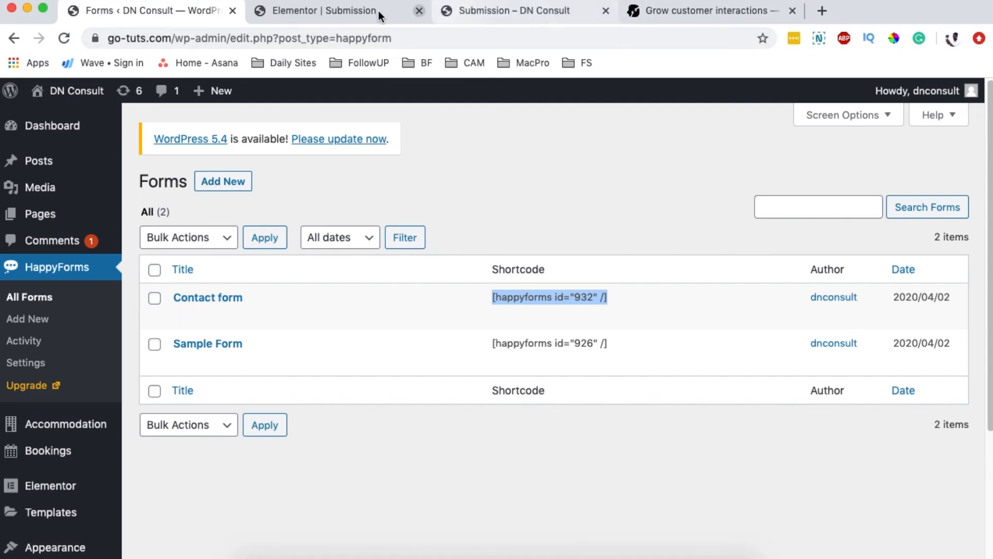
left_click(362, 12)
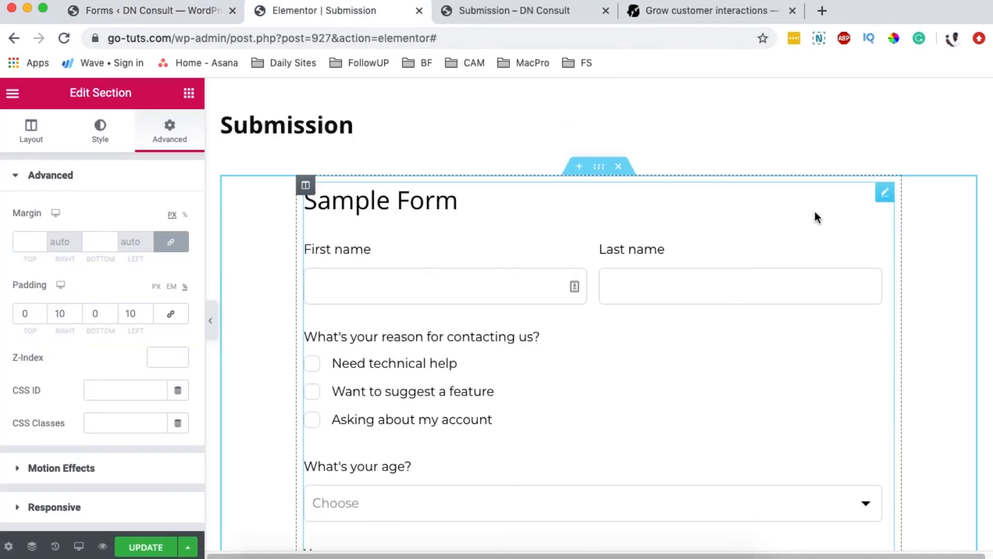
Step: Replace the widget's [happyforms id="926" /] shortcode with [happyforms id="932" /], update and preview
left_click(885, 199)
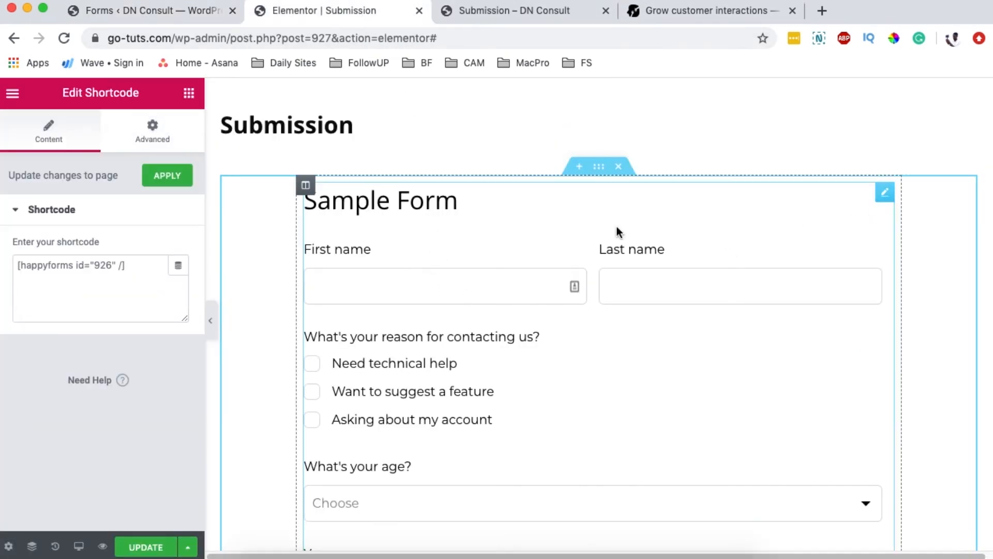
triple_click(97, 267)
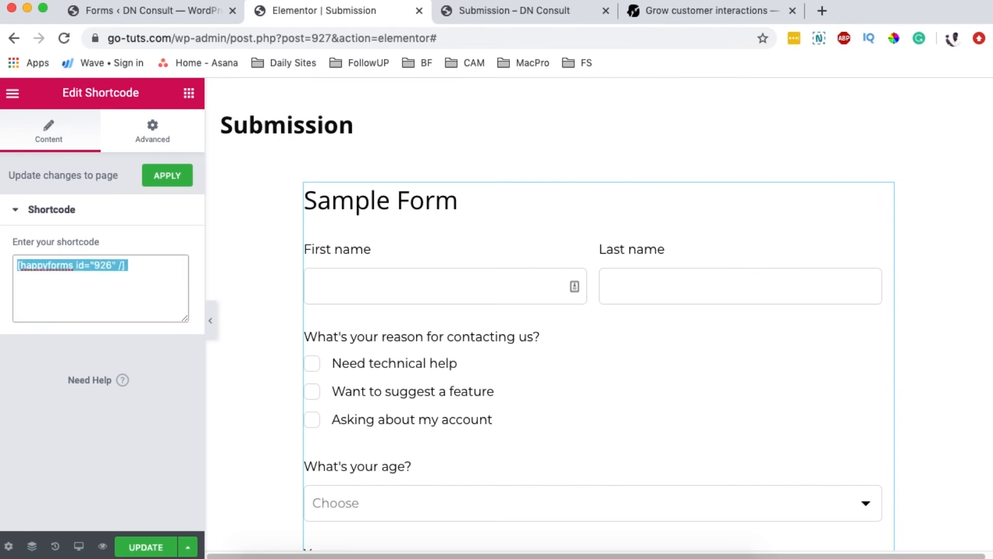
key("BackSpace")
key("ctrl+v")
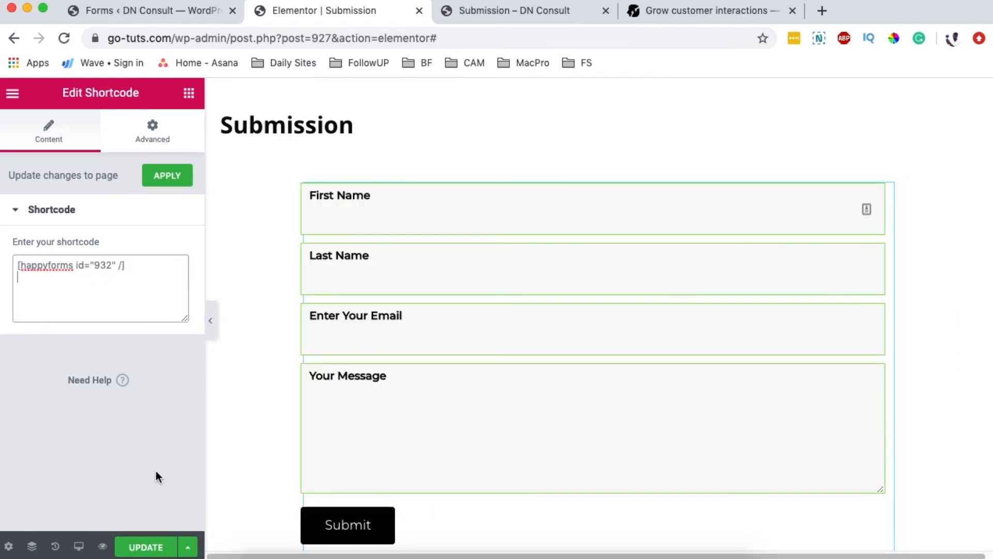
left_click(154, 550)
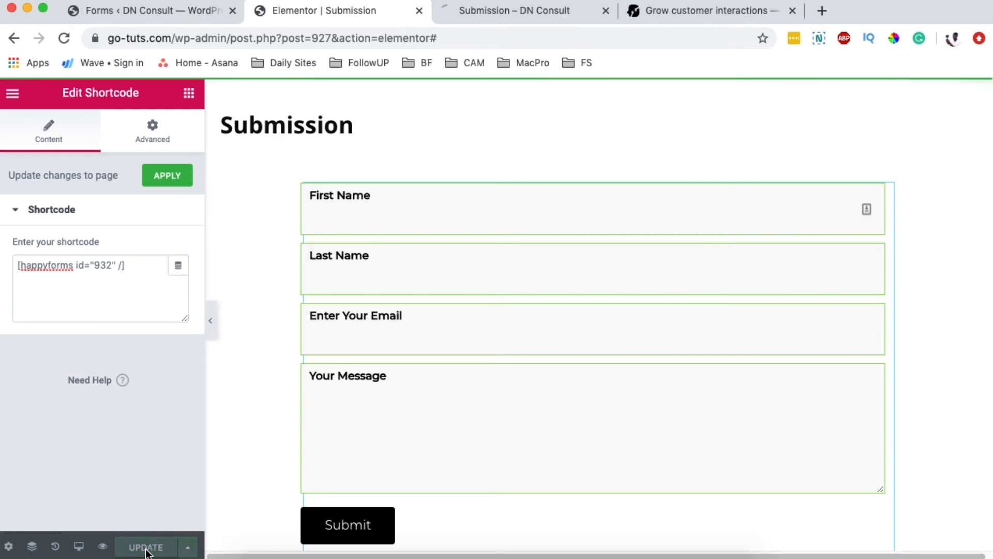
left_click(102, 547)
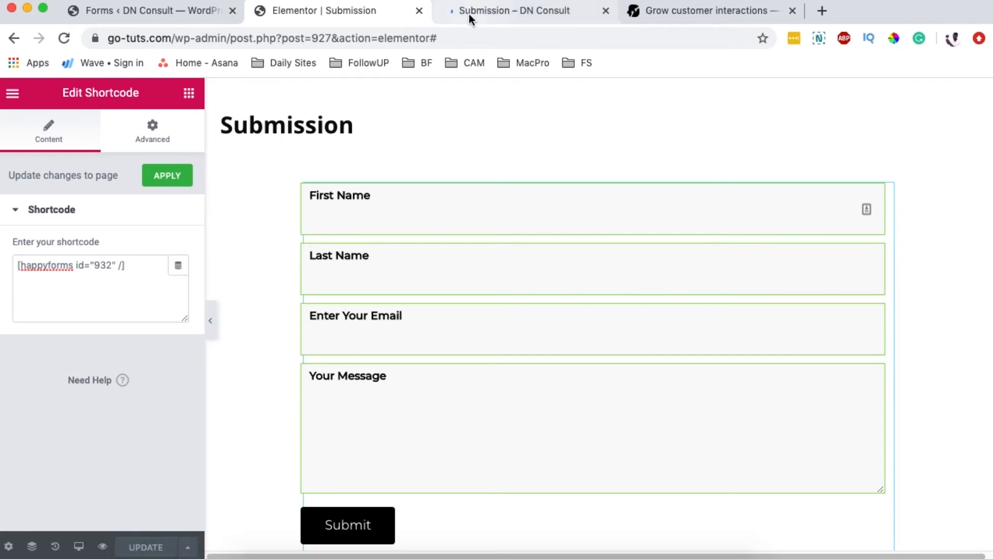
left_click(470, 15)
left_click(331, 10)
Step: Test the purple focus borders on First Name, Last Name, Email and Your Message fields
left_click(186, 200)
left_click(101, 303)
left_click(197, 273)
left_click(126, 331)
left_click(164, 336)
left_click(157, 397)
left_click(135, 318)
left_click(161, 263)
left_click(160, 195)
left_click(366, 272)
left_click(333, 320)
left_click(307, 413)
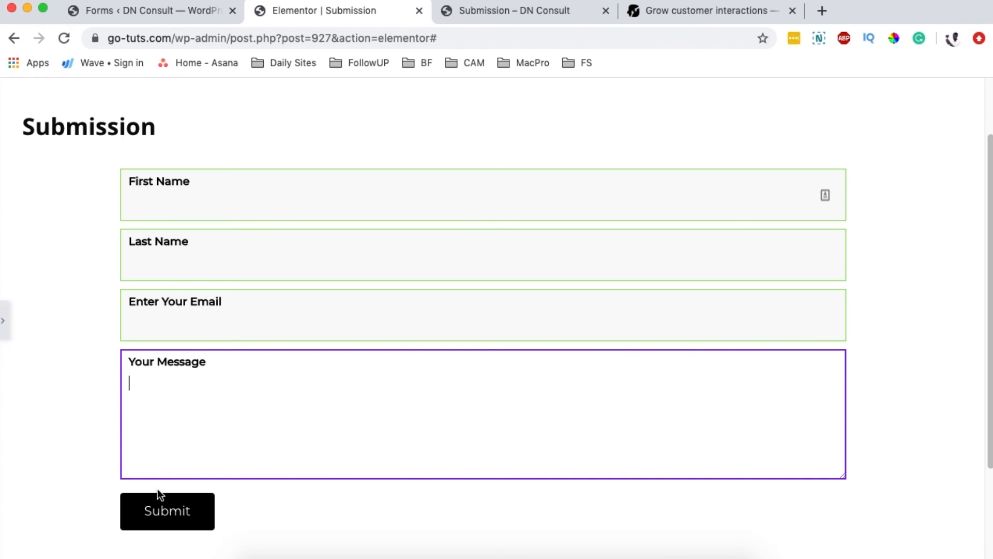
left_click(7, 331)
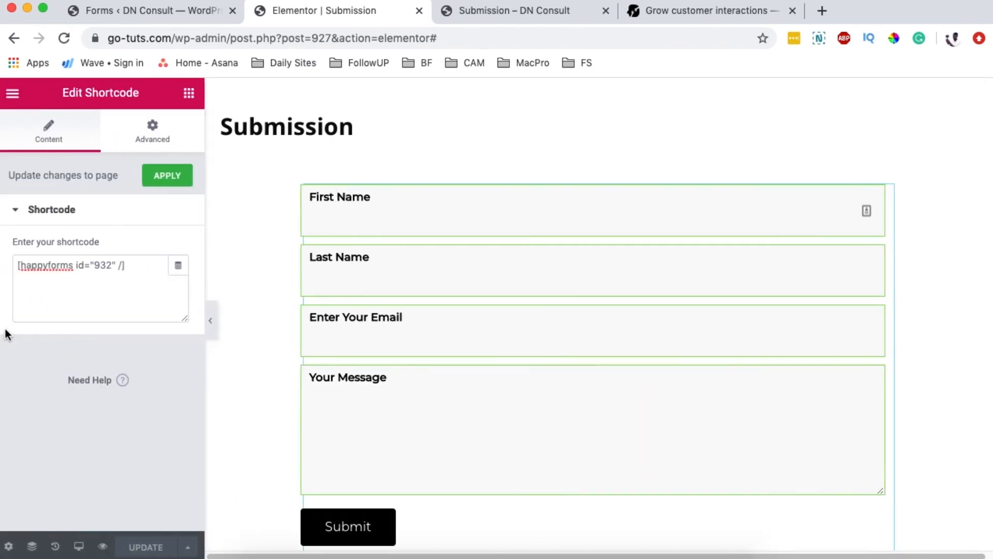
left_click(138, 10)
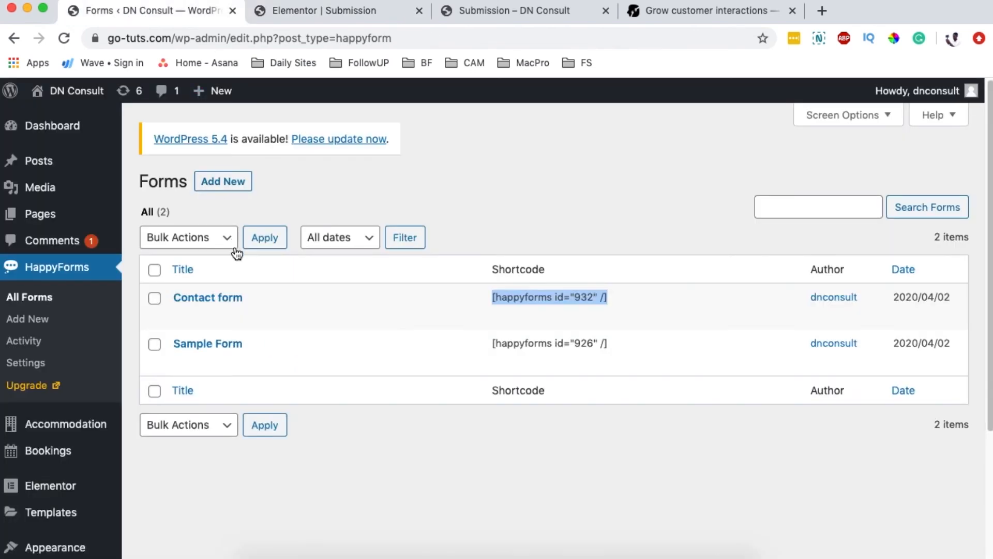
Step: In the Contact form's Style > Submit Button settings, set the button background to white
left_click(182, 317)
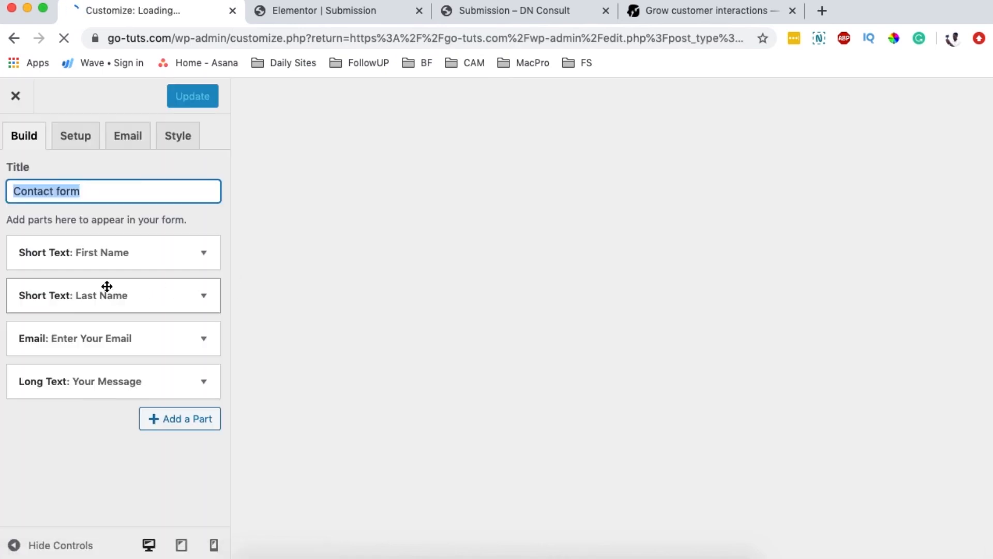
left_click(180, 143)
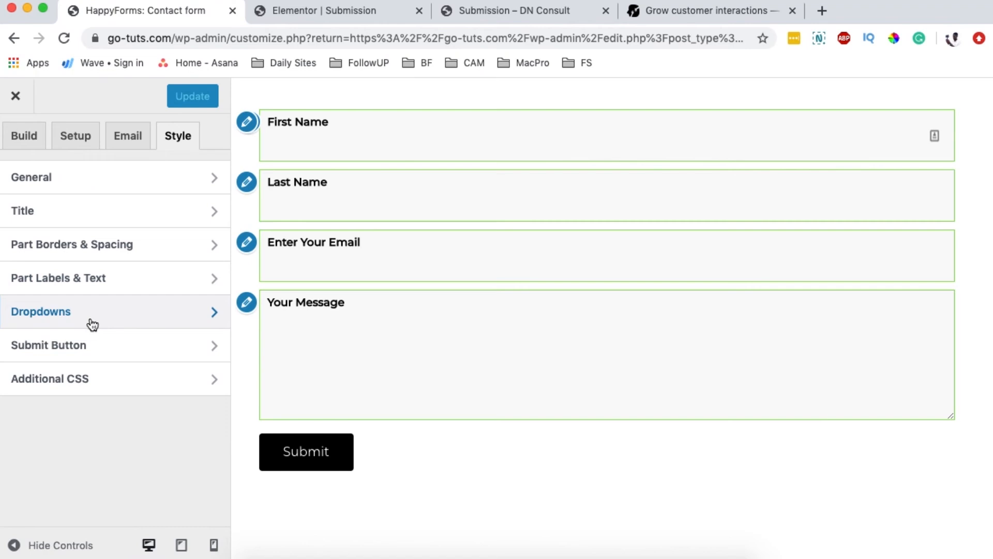
left_click(87, 344)
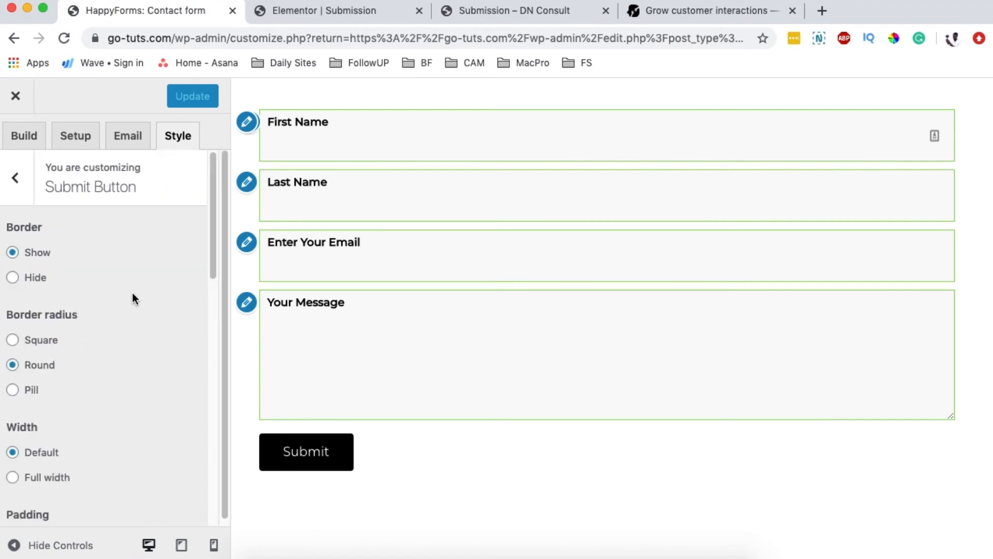
scroll(160, 298, "down", 2)
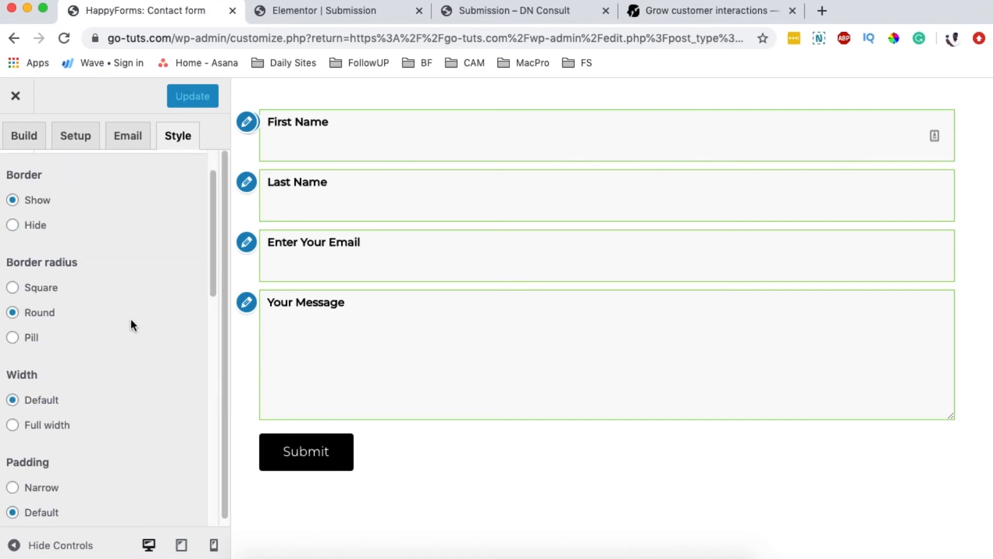
scroll(131, 321, "down", 12)
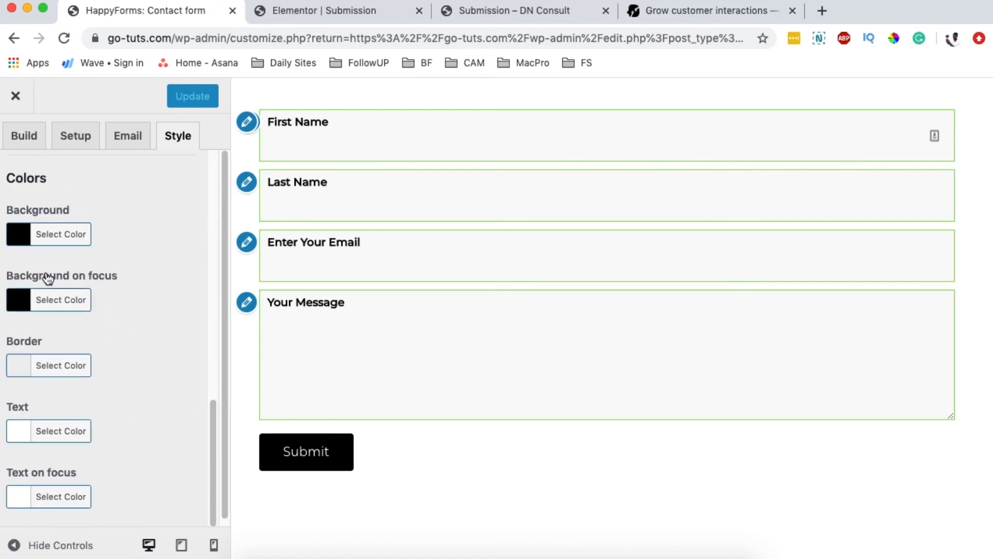
left_click(19, 239)
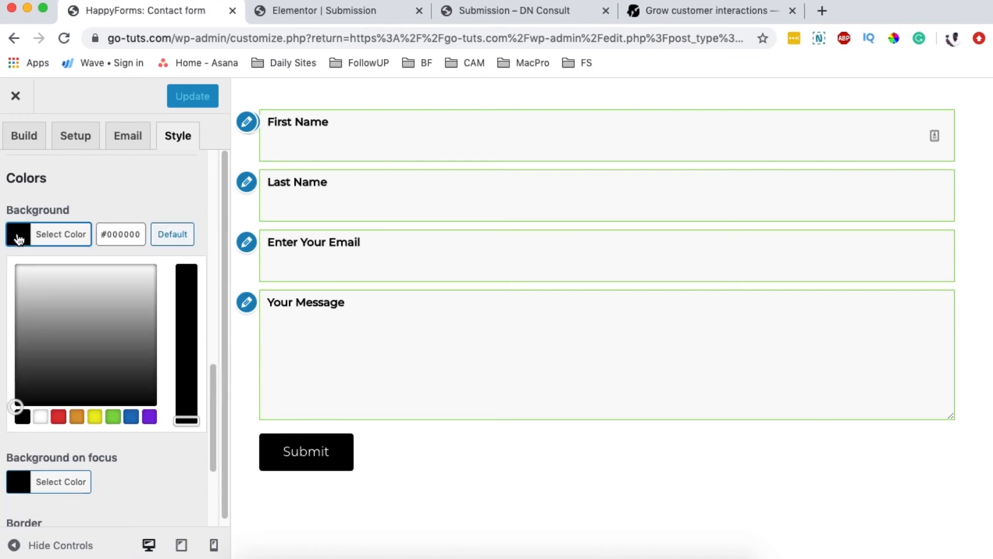
left_click_drag(26, 285, 2, 246)
left_click(16, 234)
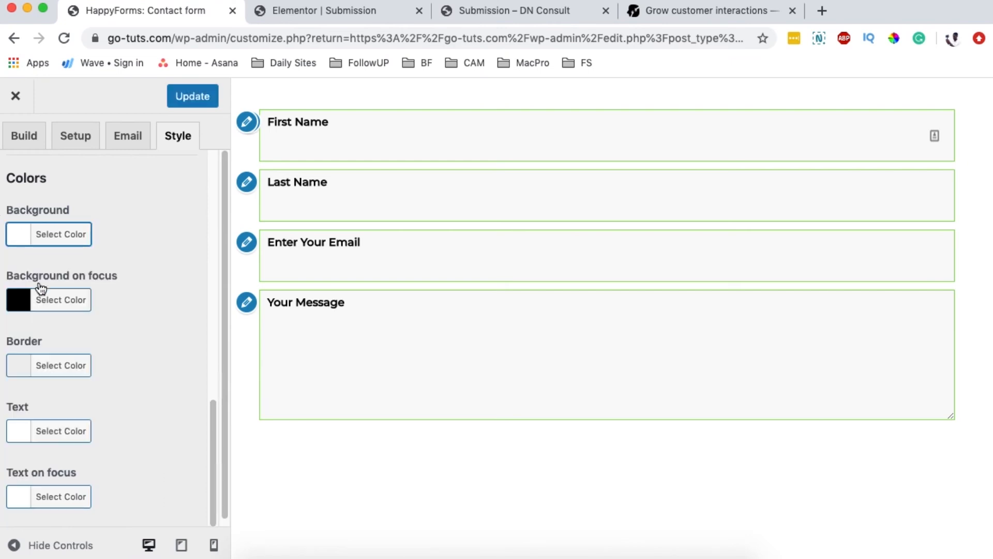
Step: Give the Submit button a green #81d742 border and purple #8224e3 text
left_click(17, 369)
scroll(128, 396, "down", 5)
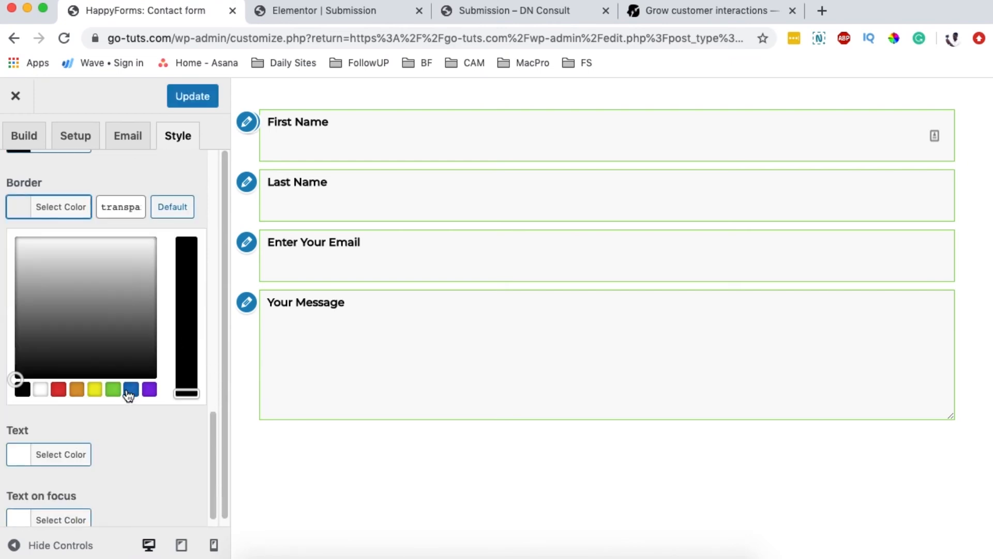
left_click(150, 393)
left_click(112, 390)
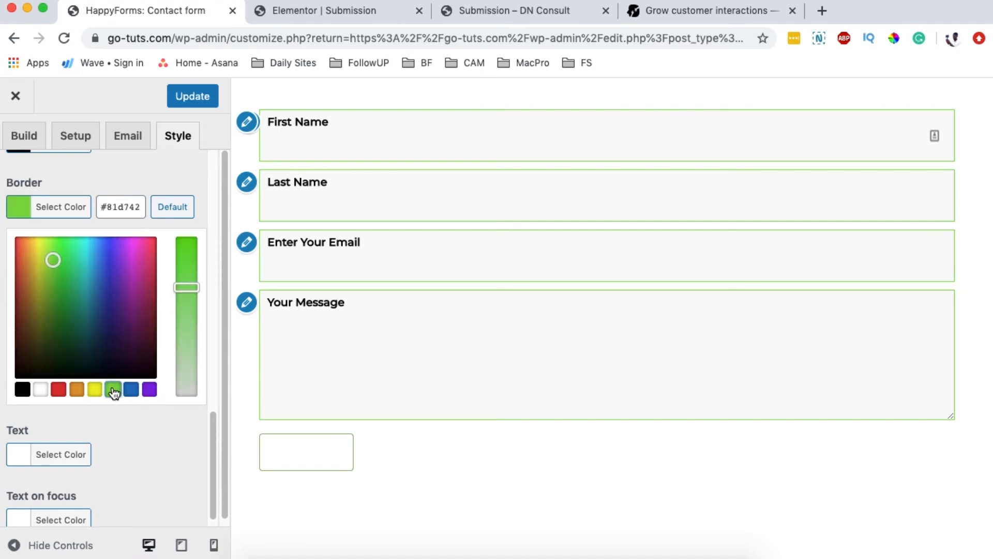
left_click(40, 206)
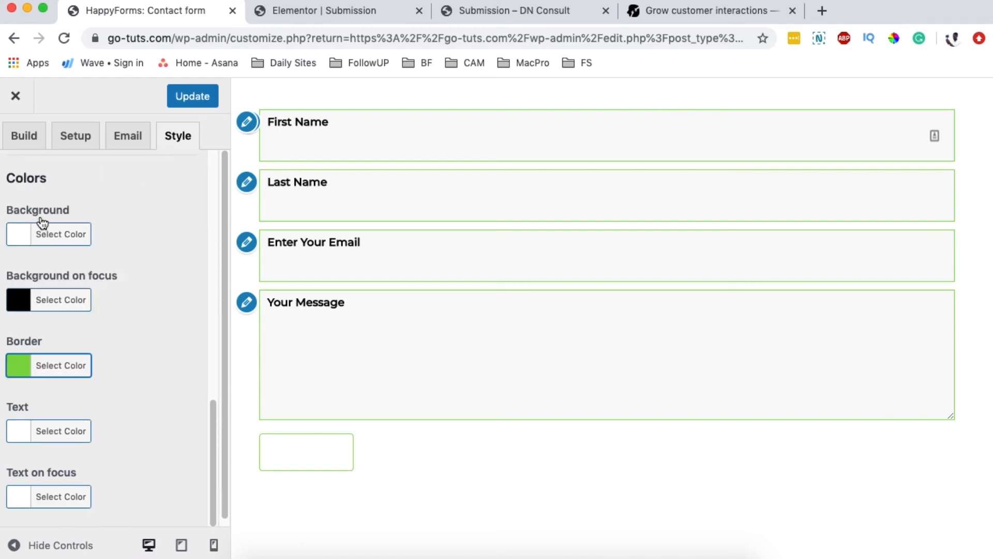
scroll(140, 304, "down", 1)
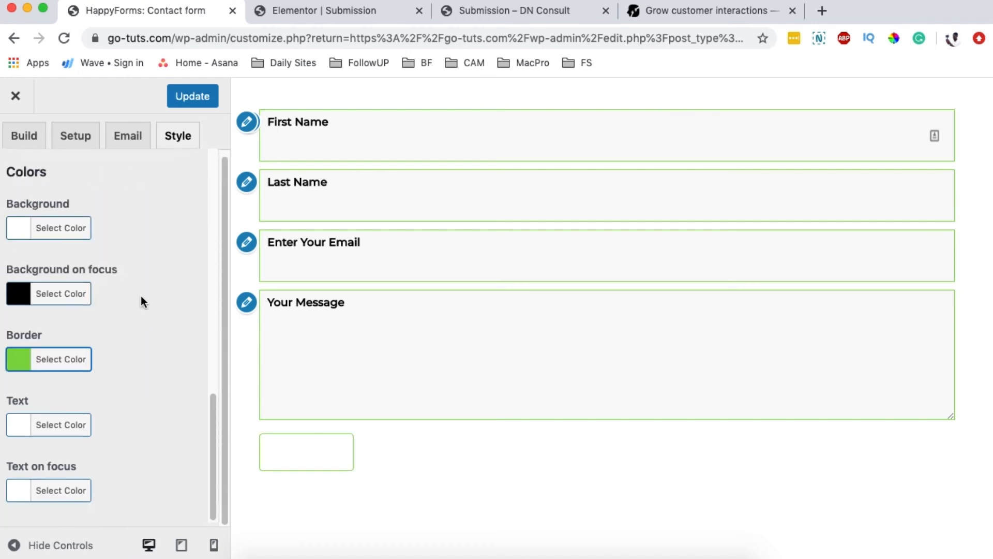
left_click(16, 429)
left_click(149, 450)
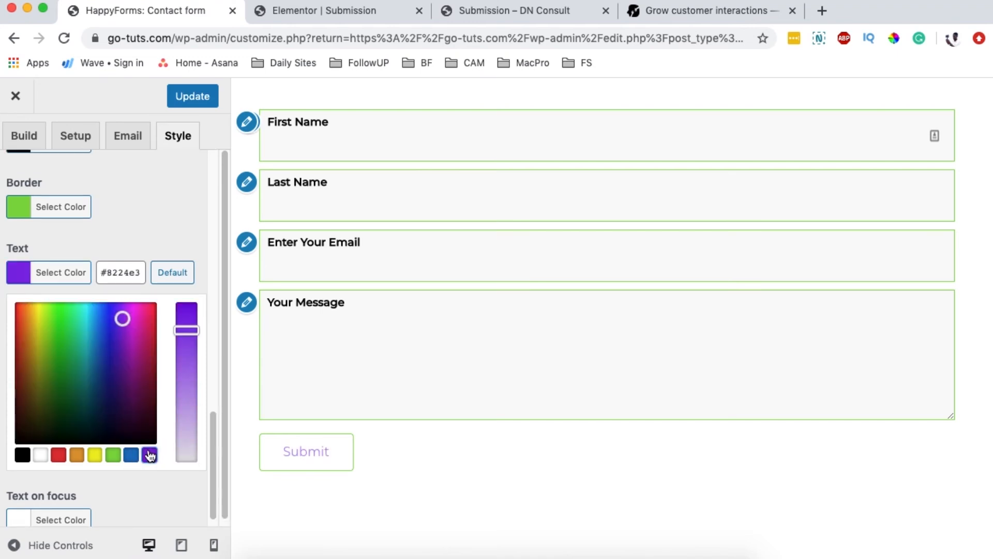
left_click(159, 229)
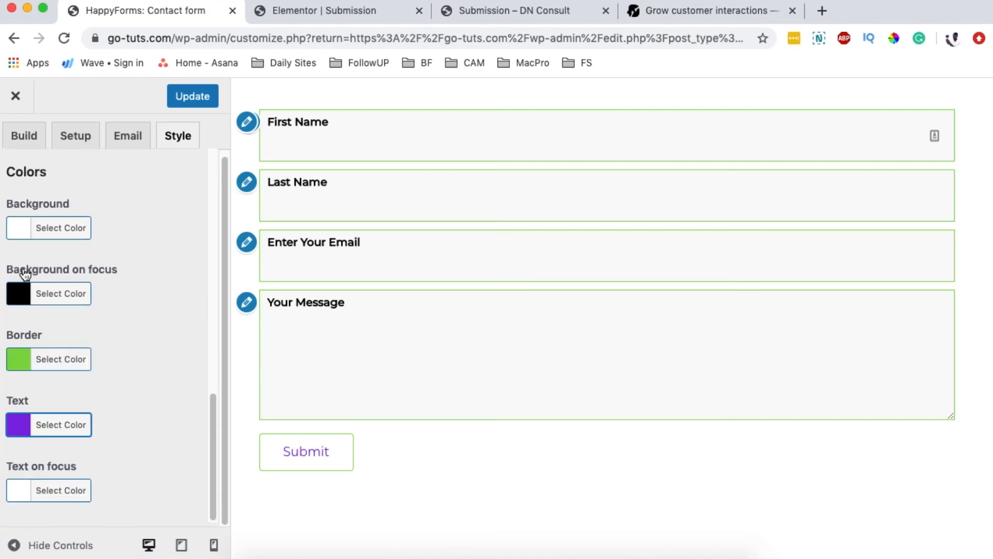
Step: Make the Submit button's focus background purple #8224e3, check it, and save the form
left_click(14, 298)
left_click(150, 320)
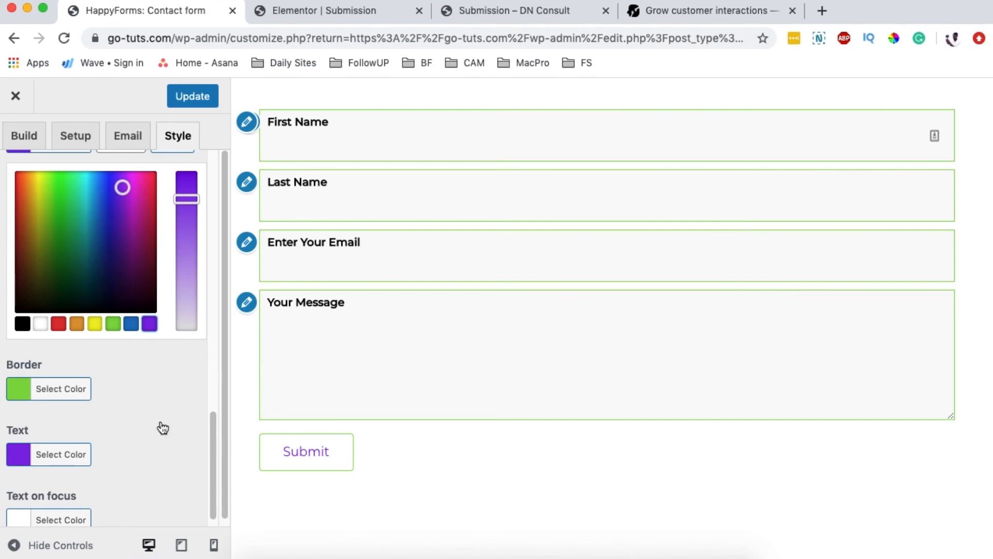
left_click(289, 461)
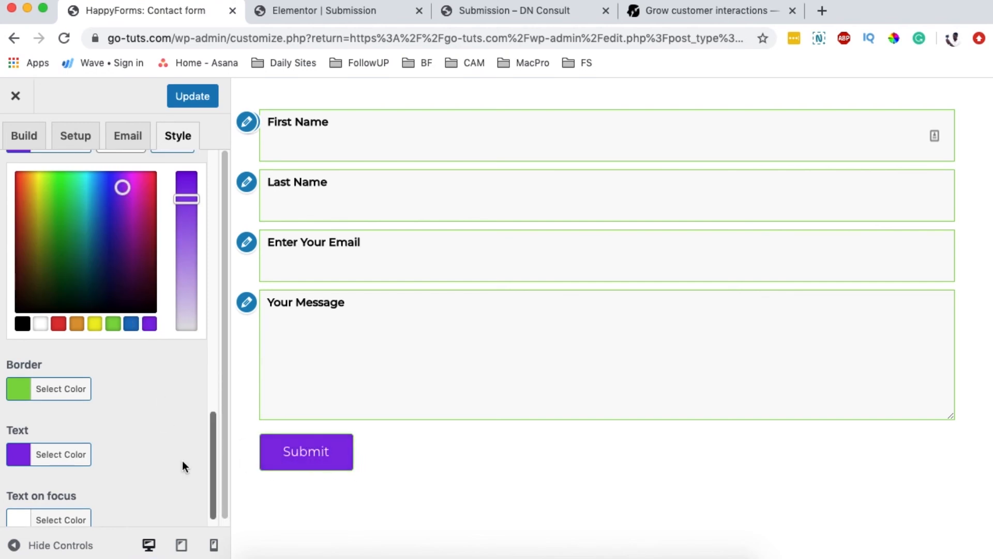
left_click(334, 463)
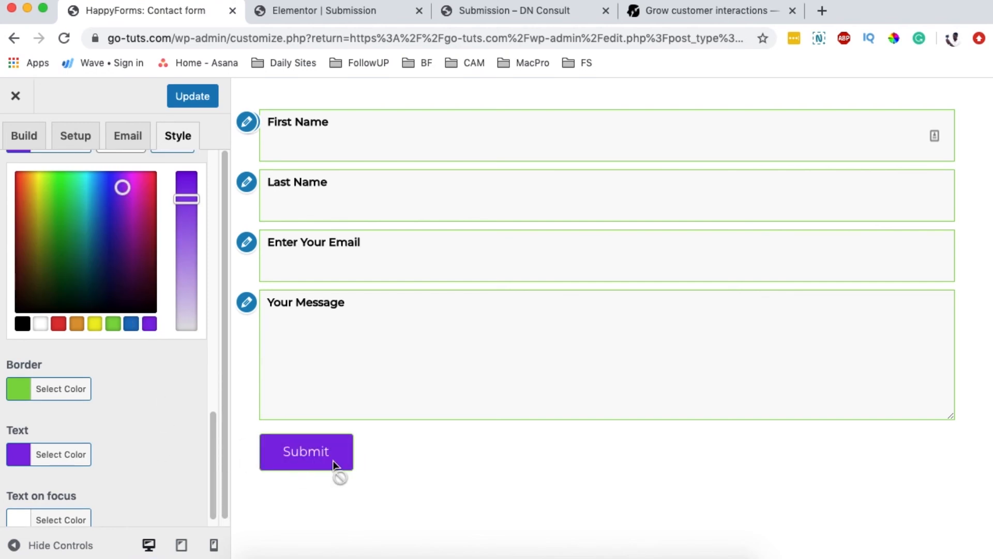
left_click(111, 389)
scroll(146, 406, "up", 3)
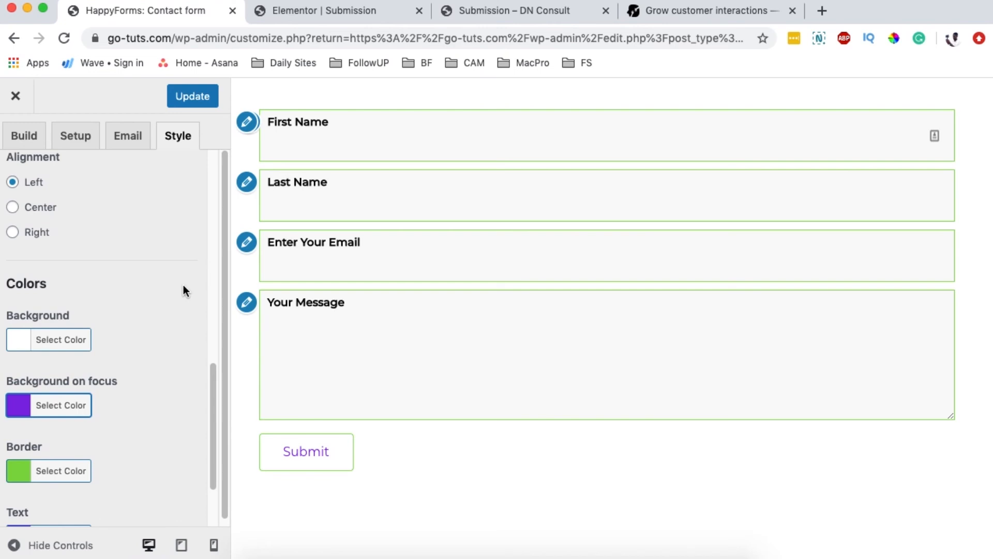
left_click(197, 97)
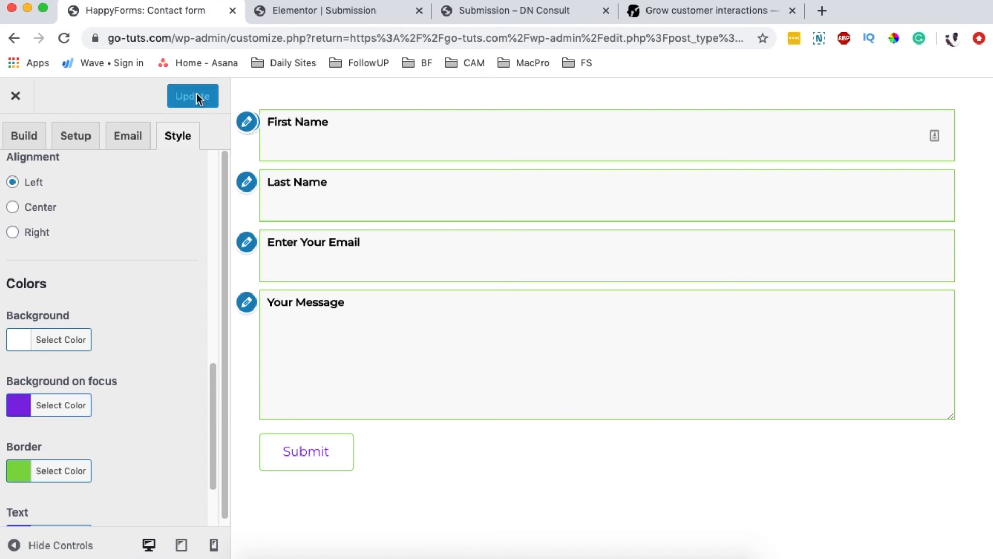
key("ctrl+Tab")
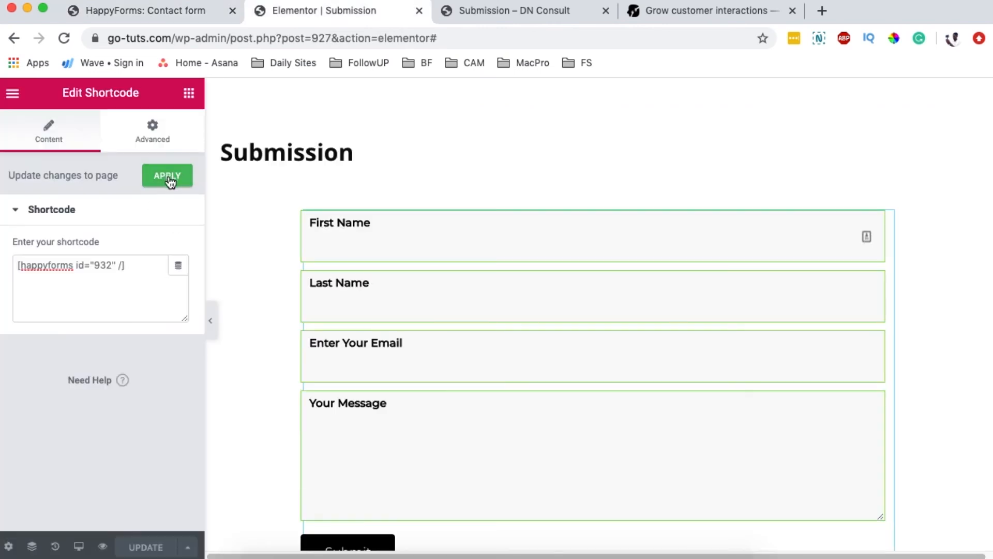
left_click(163, 16)
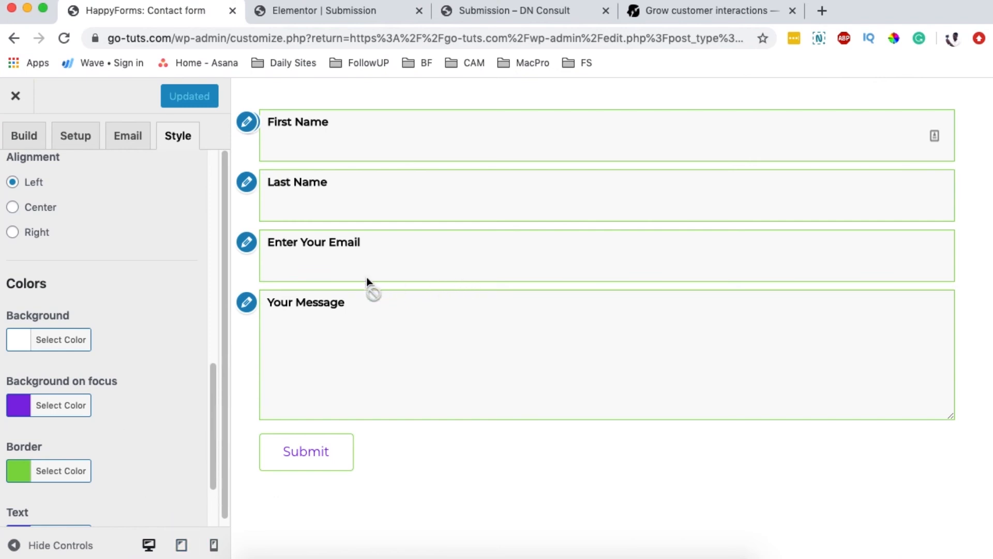
left_click(180, 547)
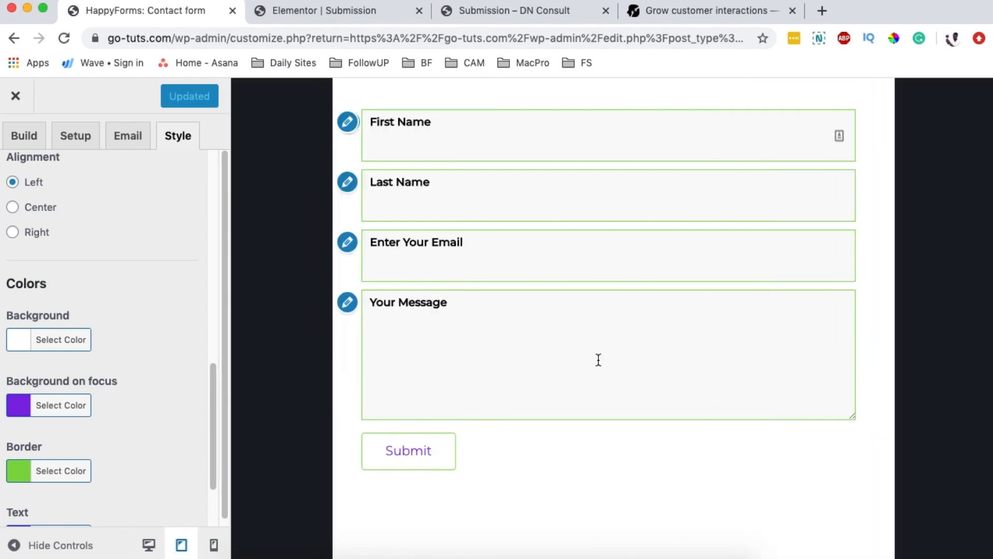
left_click(212, 546)
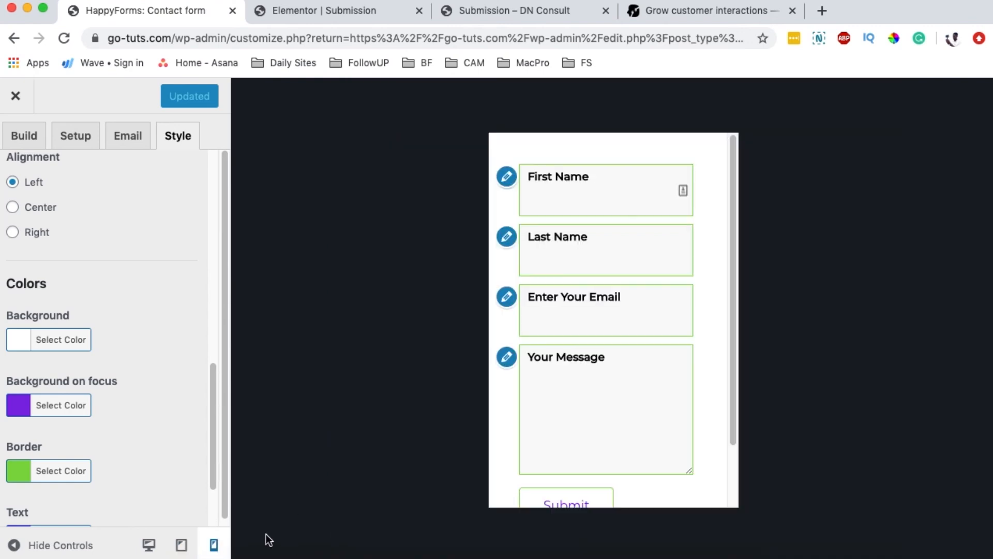
scroll(628, 326, "down", 3)
scroll(628, 312, "up", 3)
left_click(149, 545)
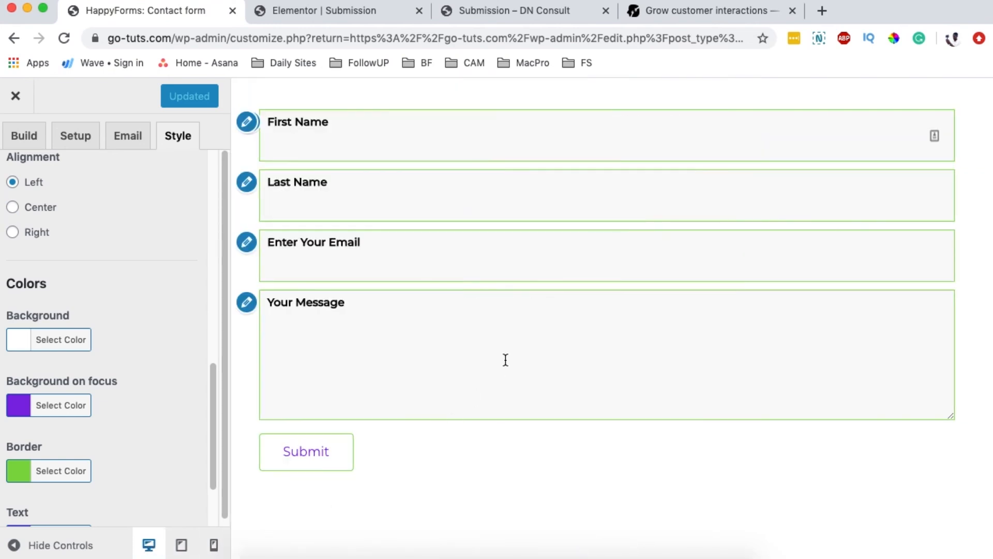
scroll(199, 334, "up", 1)
scroll(198, 325, "down", 3)
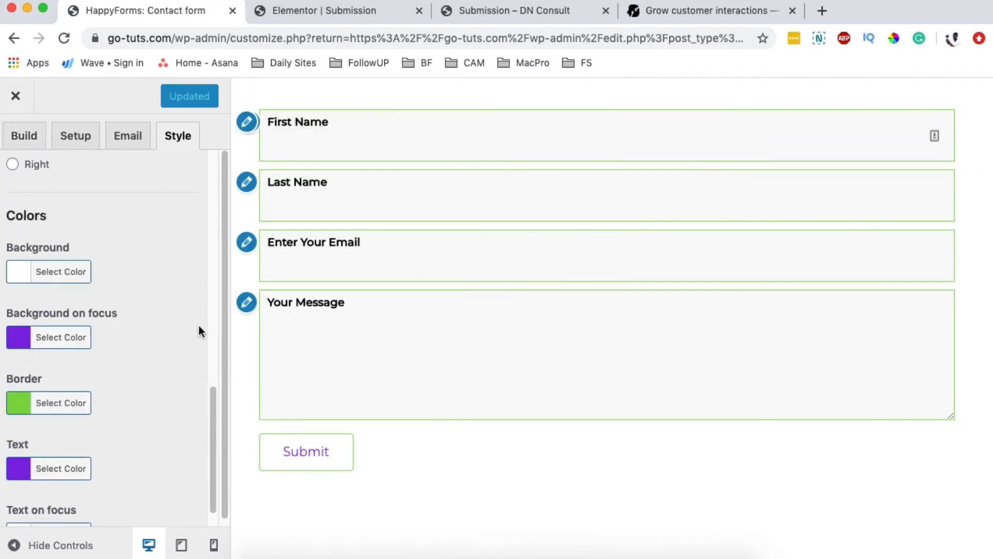
scroll(199, 325, "up", 12)
Step: Close the customizer, open All Pages in a new tab, and reload the Submission Elementor editor
left_click(17, 97)
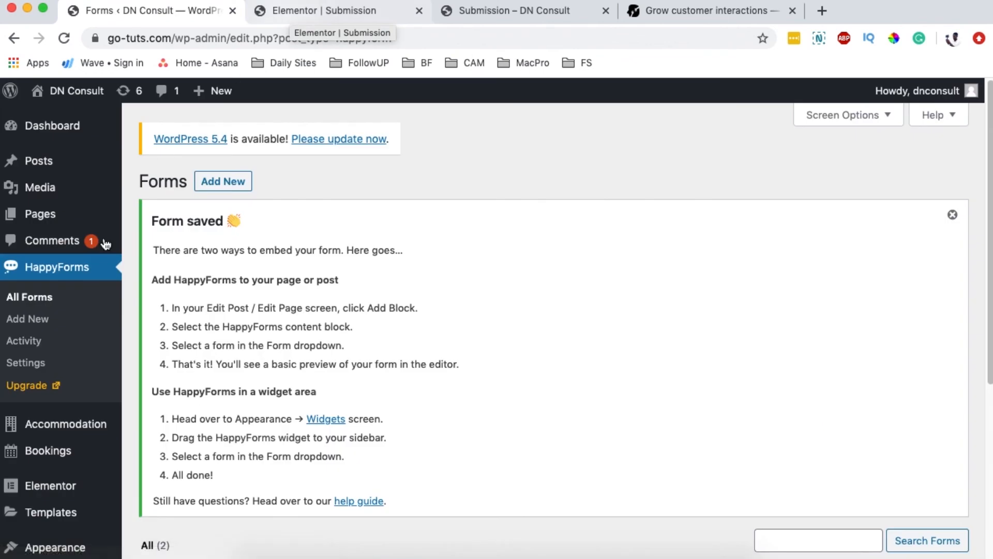
mouse_move(52, 222)
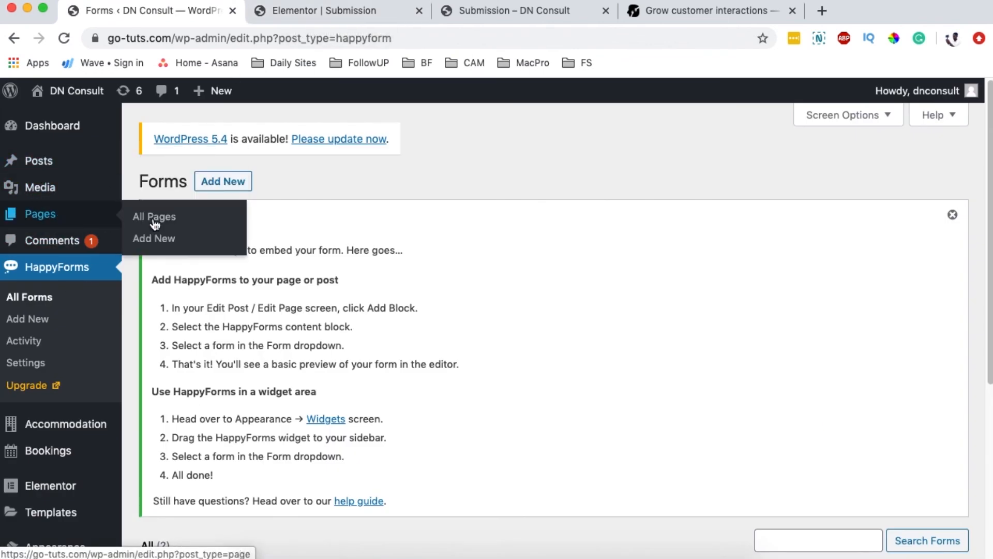
left_click(164, 222, "super")
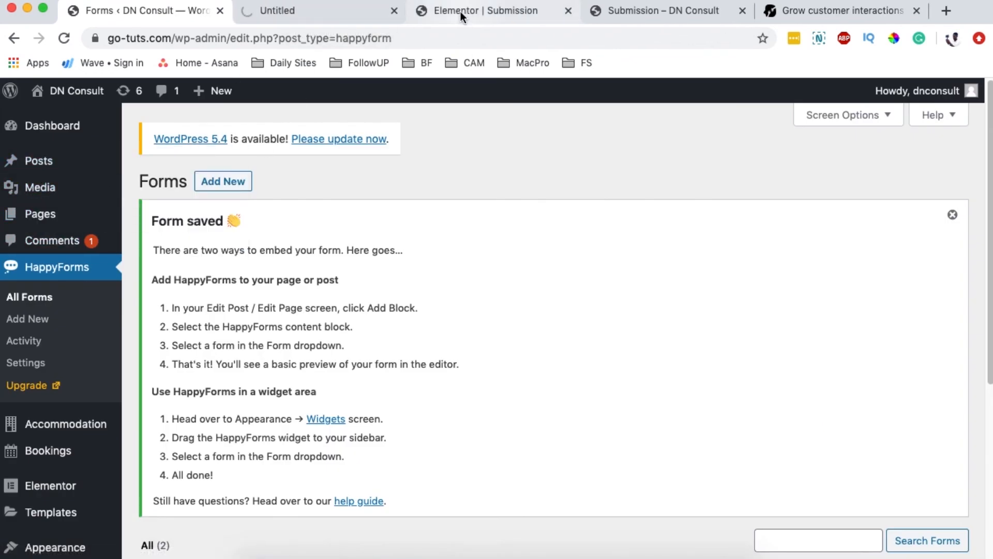
left_click(331, 10)
scroll(271, 365, "down", 10)
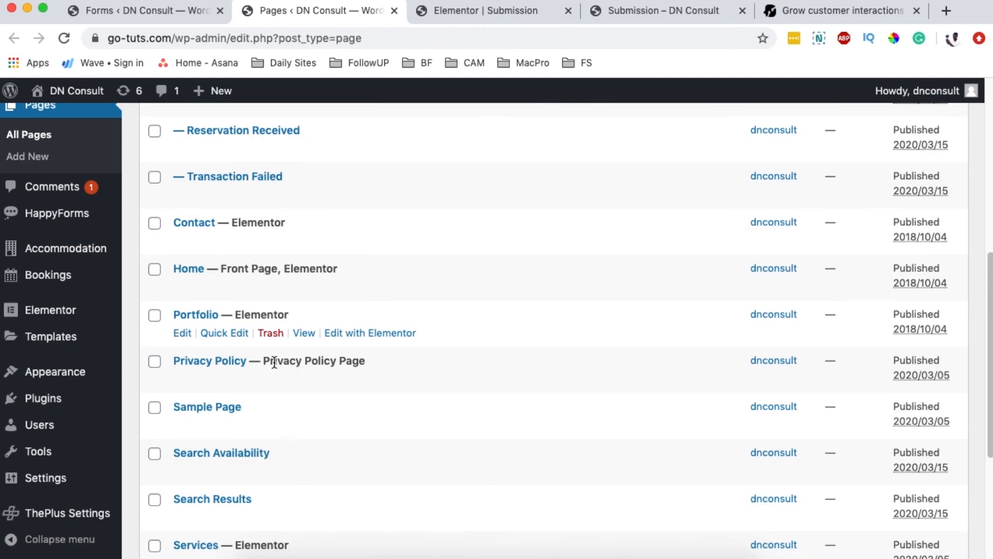
scroll(277, 358, "down", 3)
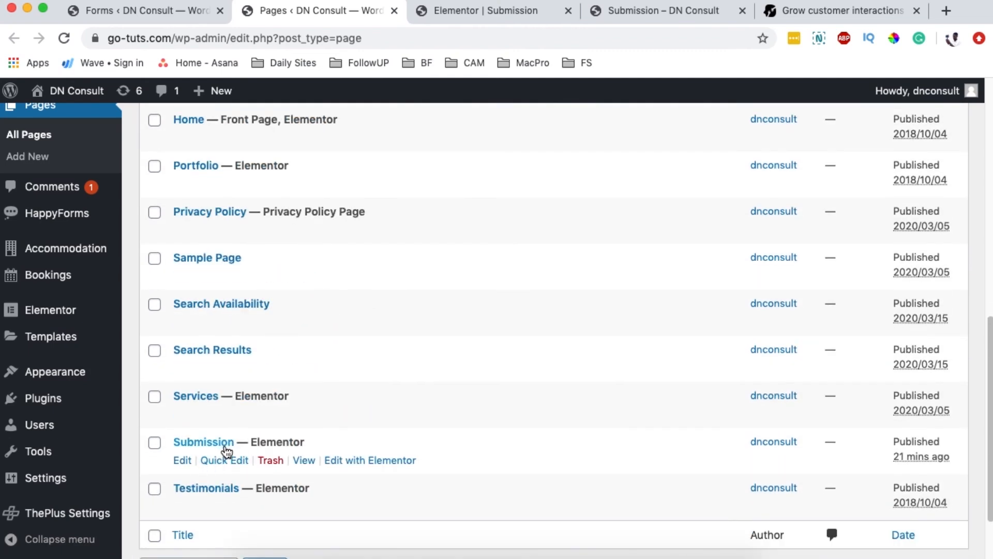
key("ctrl+Tab")
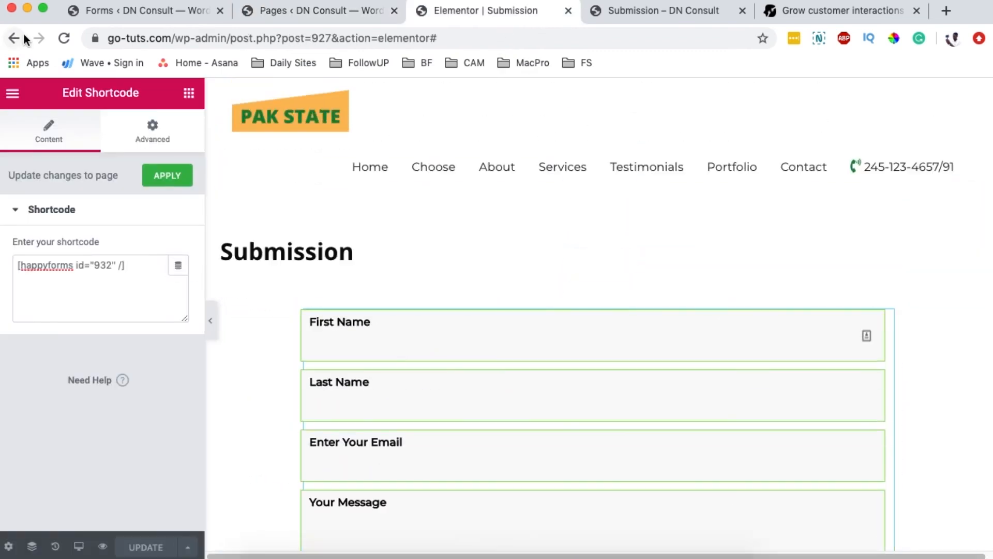
left_click(65, 37)
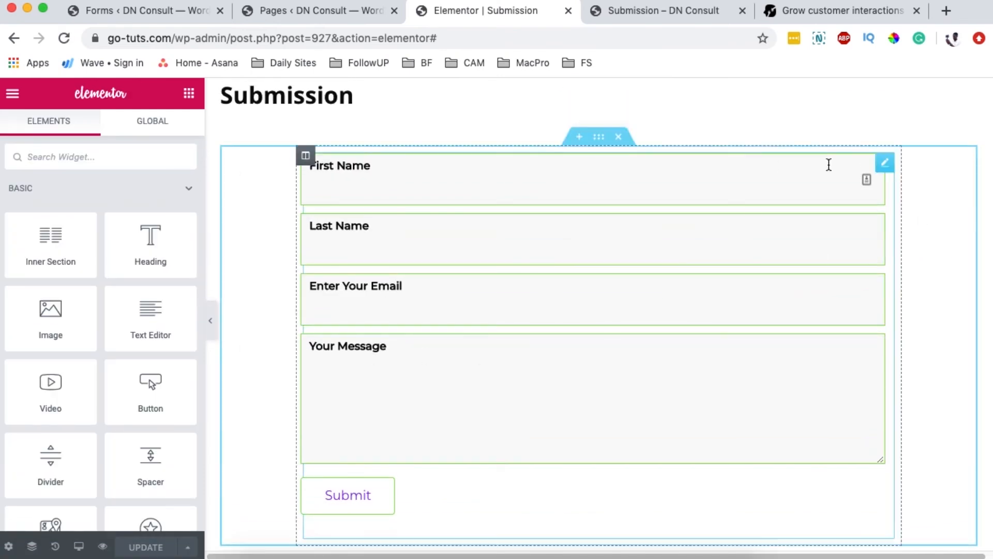
Step: Remove the empty element above the form and preview the page at tablet and mobile widths
left_click(618, 106)
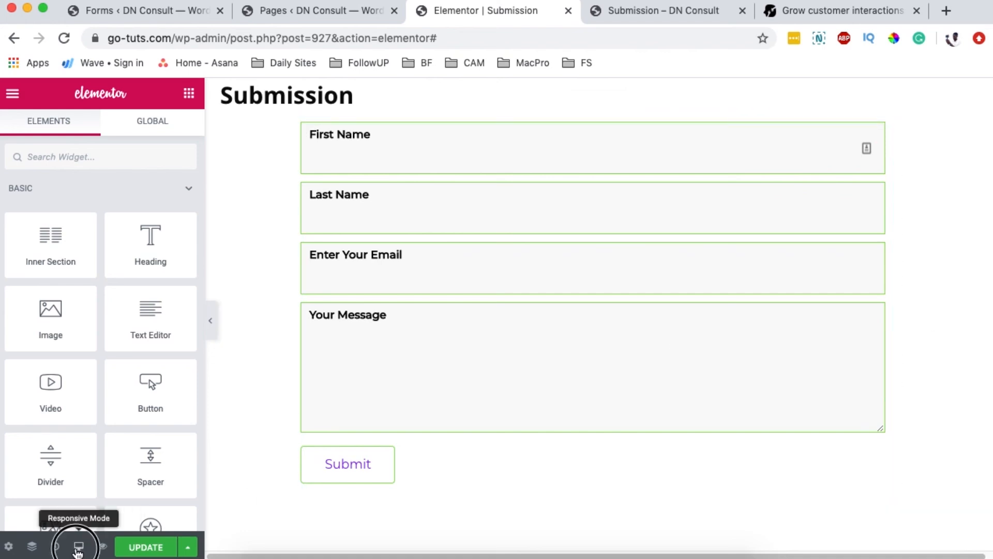
mouse_move(78, 547)
left_click(61, 484)
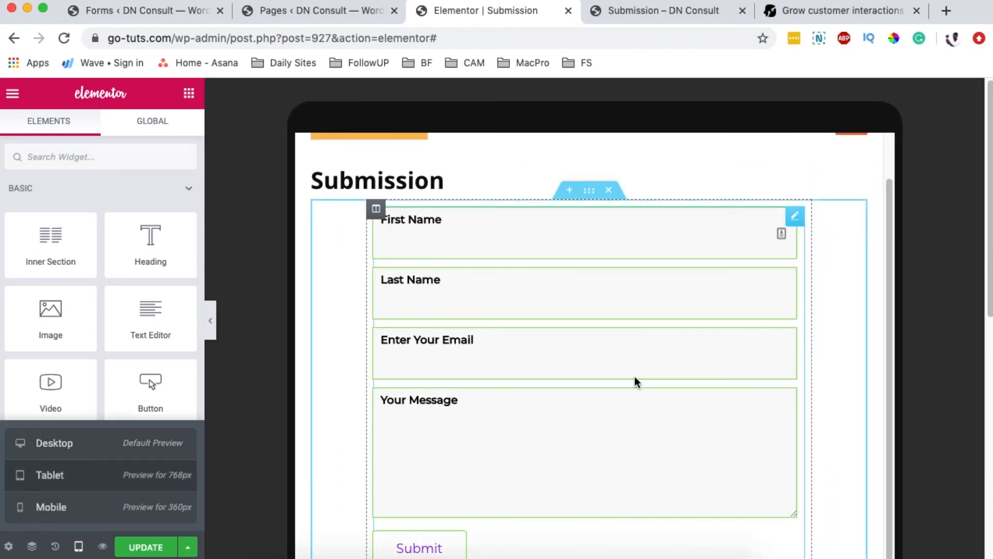
left_click(100, 512)
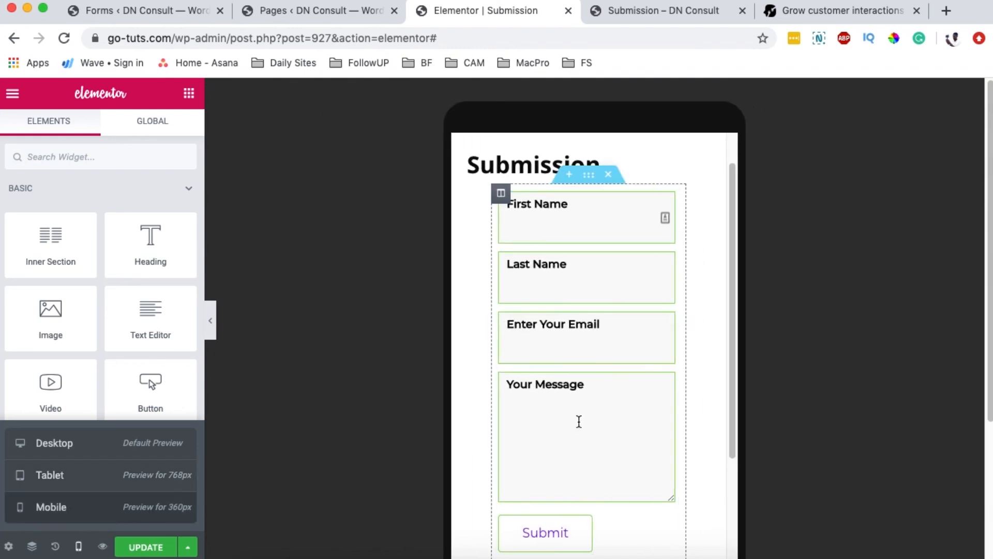
scroll(691, 265, "down", 3)
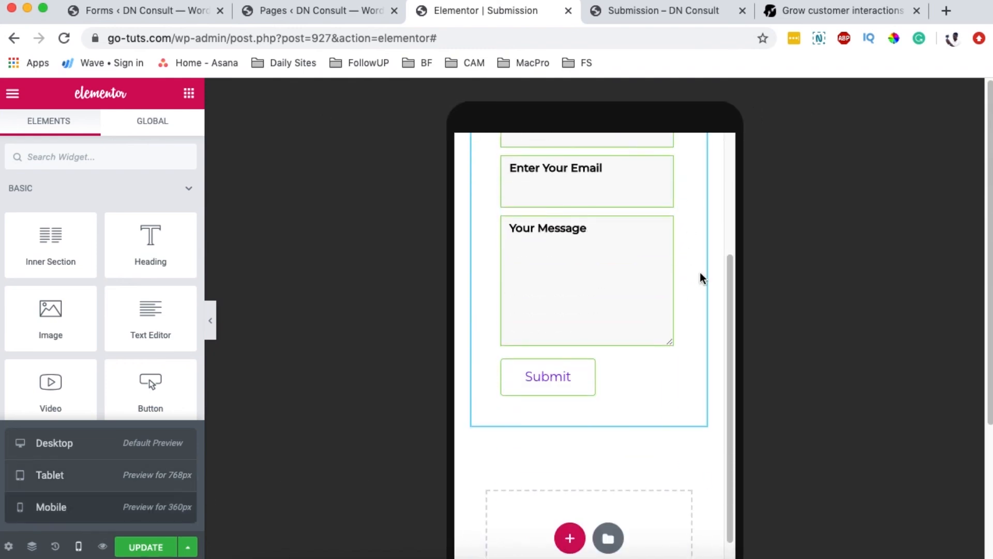
scroll(700, 272, "up", 4)
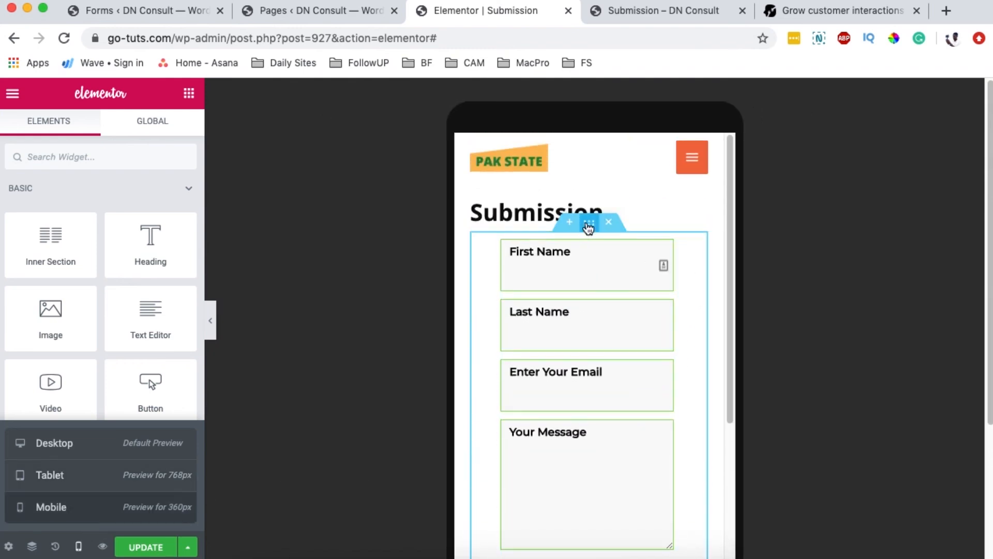
Step: Set the form section's mobile padding to 0 on all sides, then return to desktop view
left_click(589, 228)
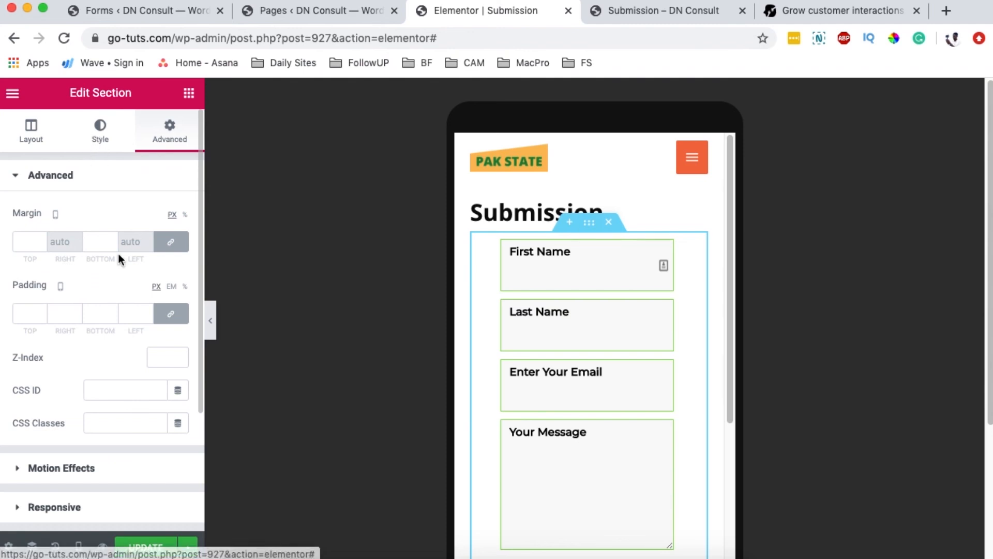
left_click(171, 313)
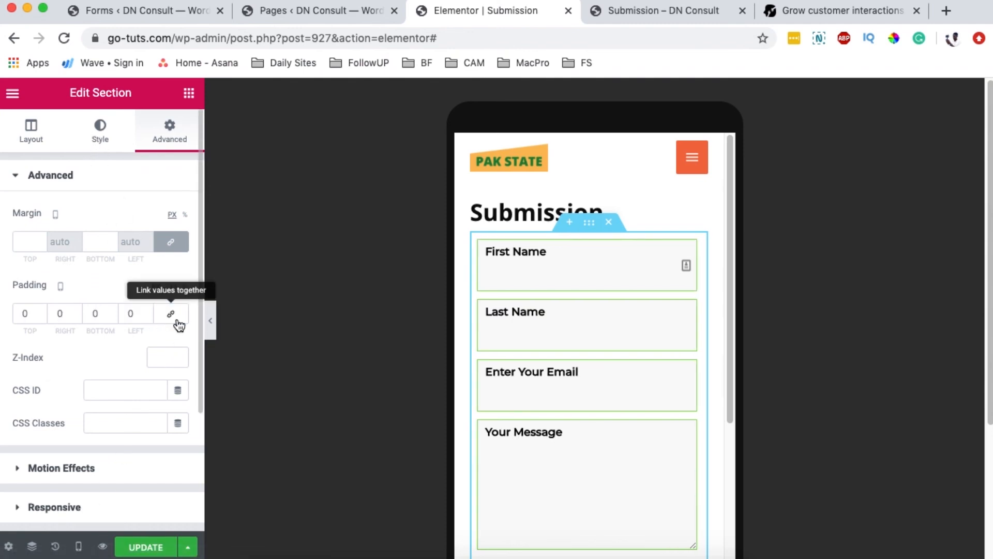
left_click(78, 546)
left_click(57, 486)
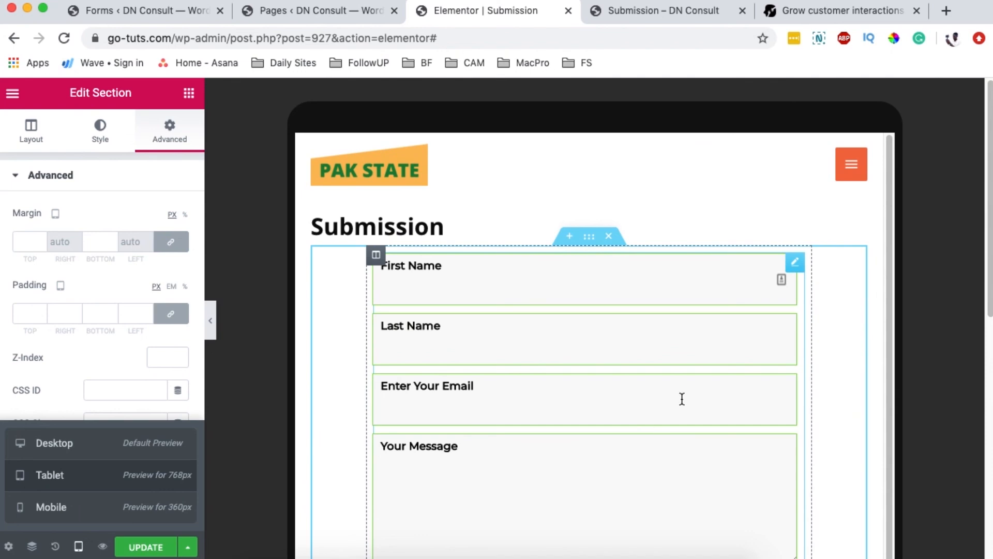
scroll(681, 399, "down", 2)
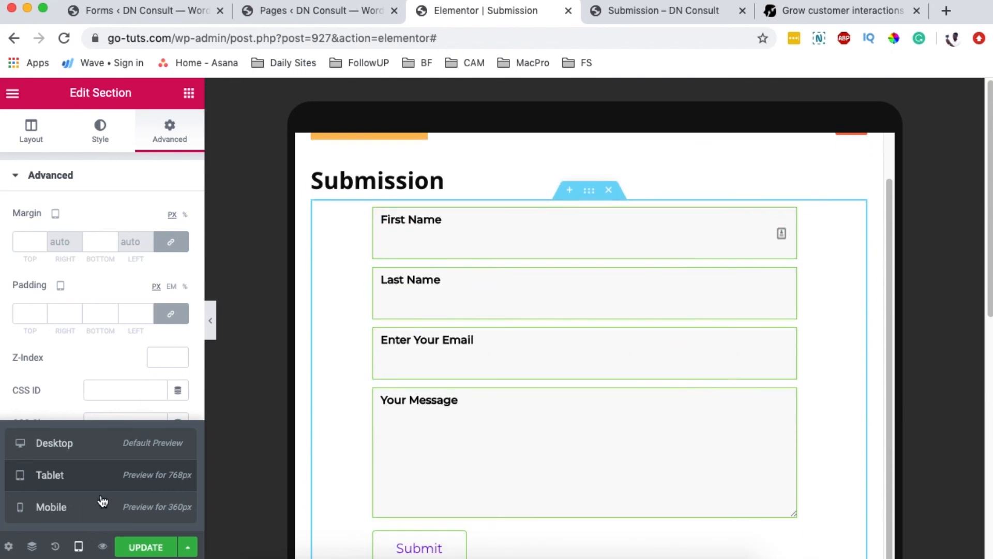
left_click(55, 443)
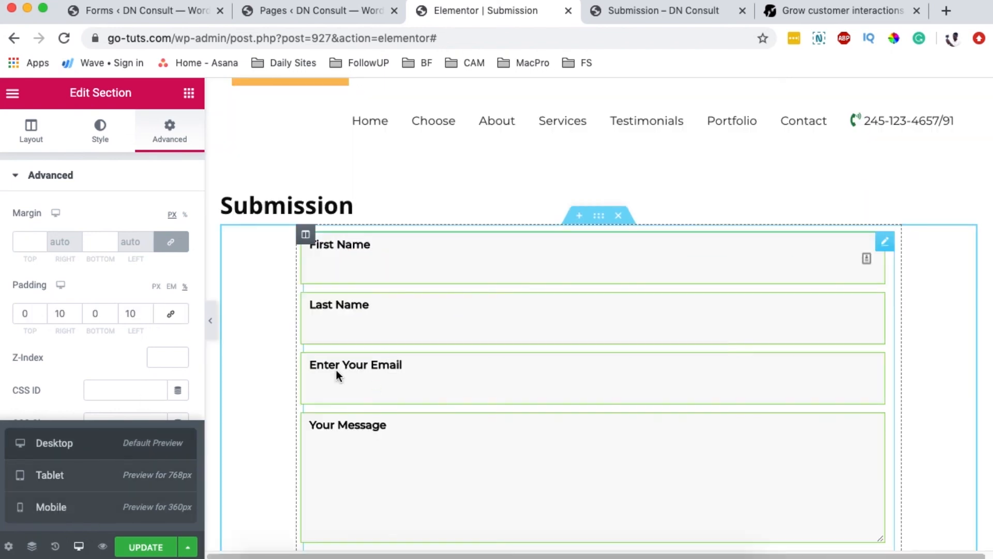
left_click(12, 94)
Step: Exit Elementor to the dashboard and switch the Submission page back to the WordPress block editor
scroll(69, 477, "down", 2)
left_click(96, 475)
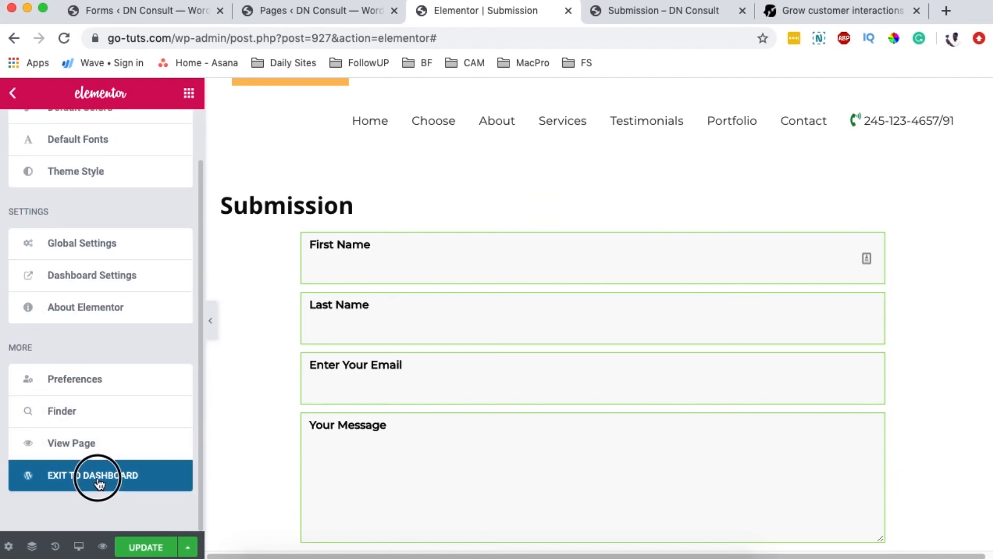
left_click(598, 200)
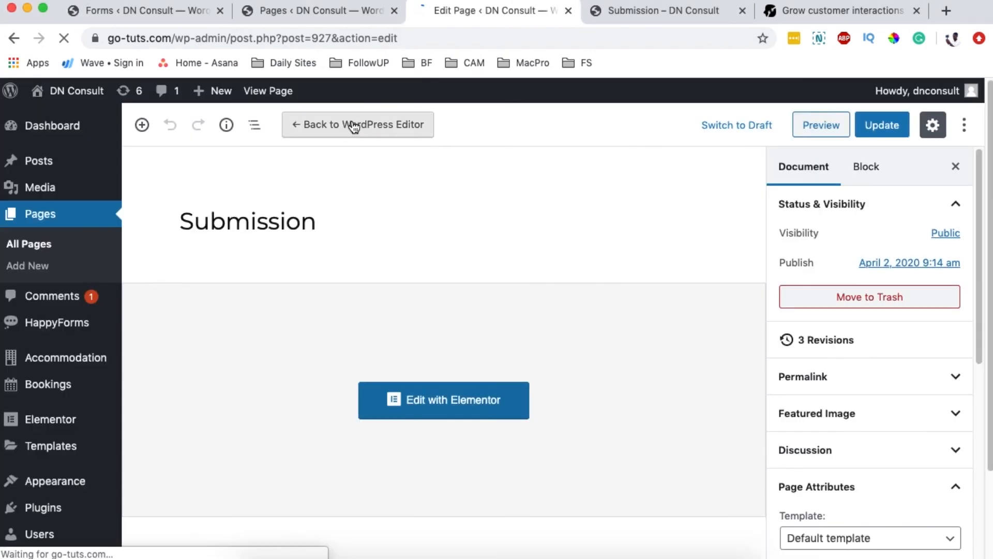
left_click(353, 127)
left_click(563, 373)
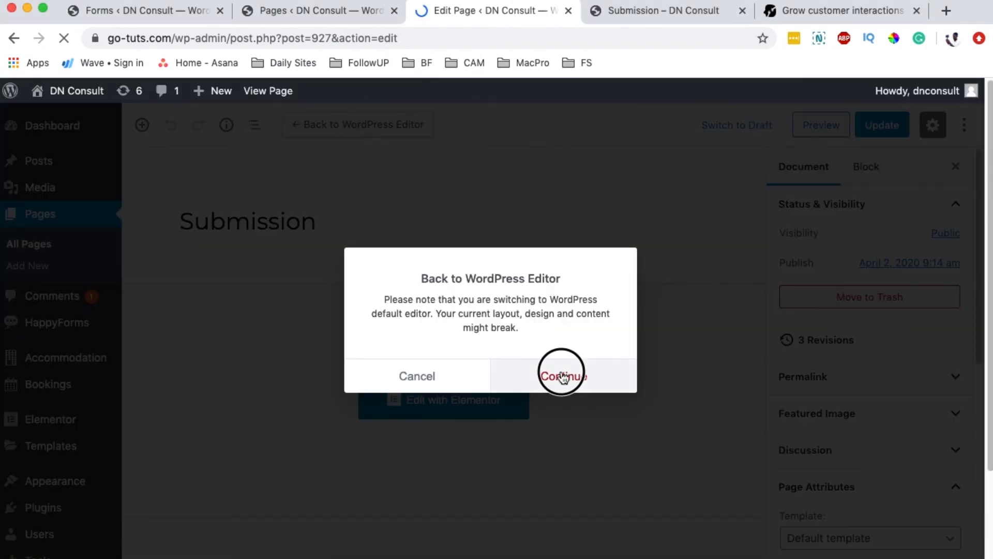
Step: Replace the Classic shortcode block with a HappyForms block showing the Contact form
left_click(359, 358)
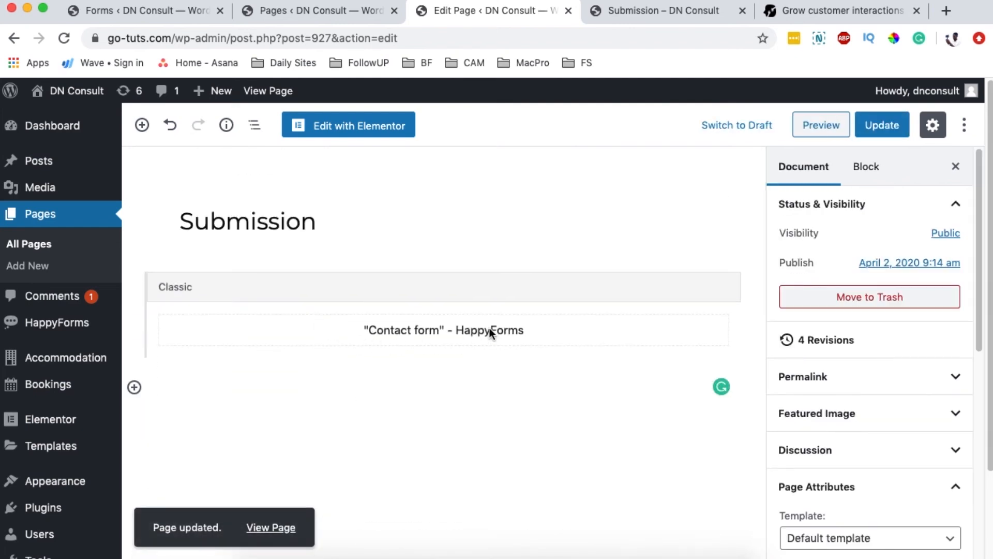
key("Delete")
left_click(134, 293)
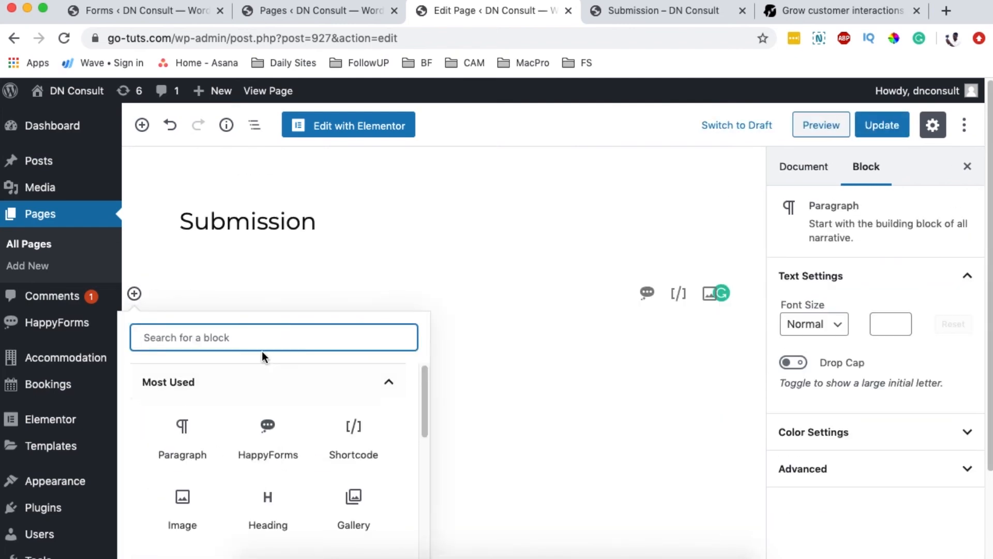
left_click(267, 427)
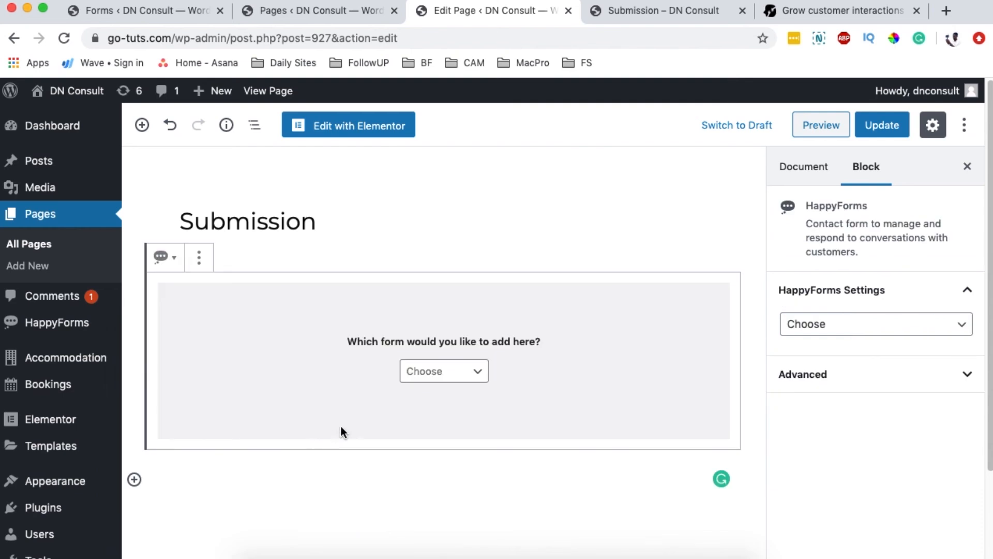
left_click(468, 383)
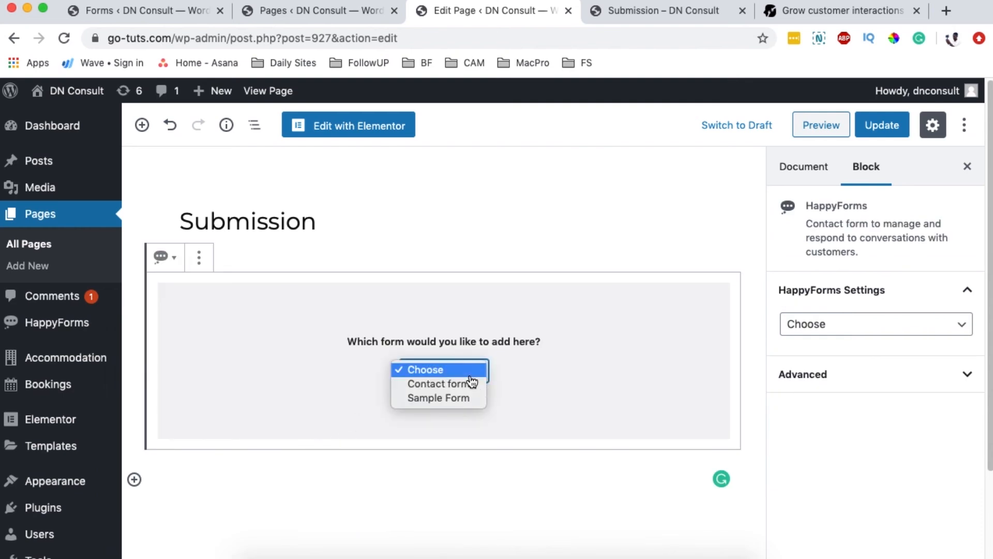
left_click(439, 384)
Step: Update the Submission page and view the live page
scroll(749, 374, "down", 4)
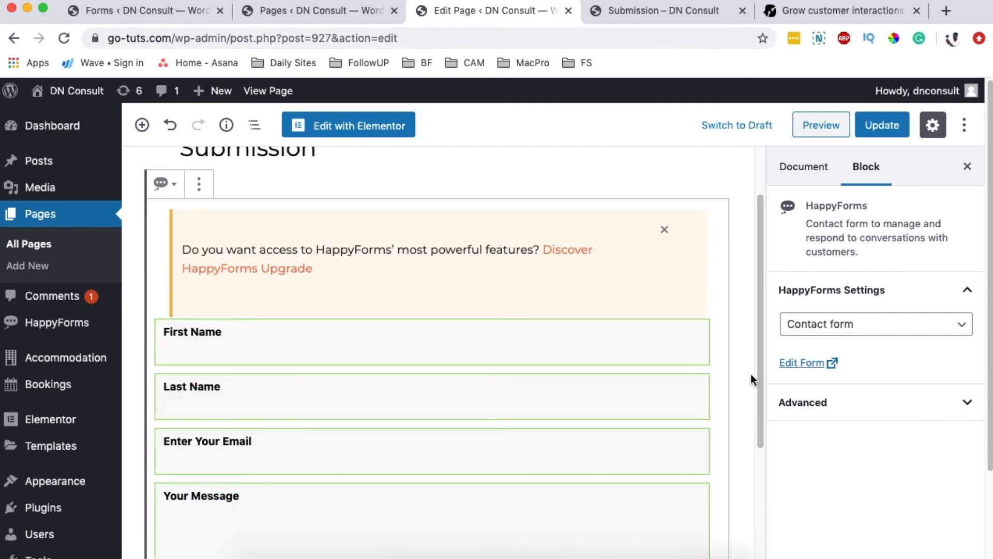
left_click(881, 130)
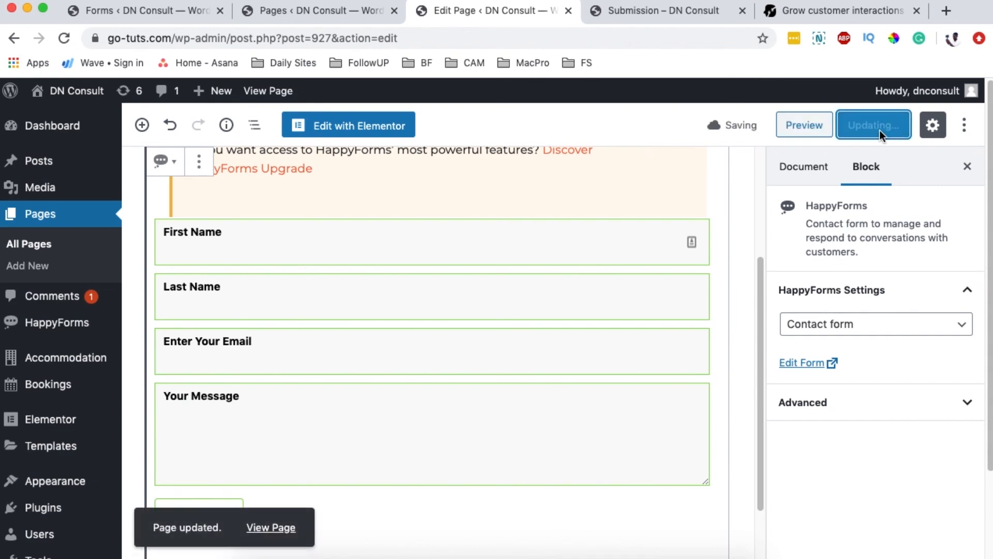
left_click(271, 527)
scroll(965, 358, "down", 4)
scroll(964, 358, "up", 3)
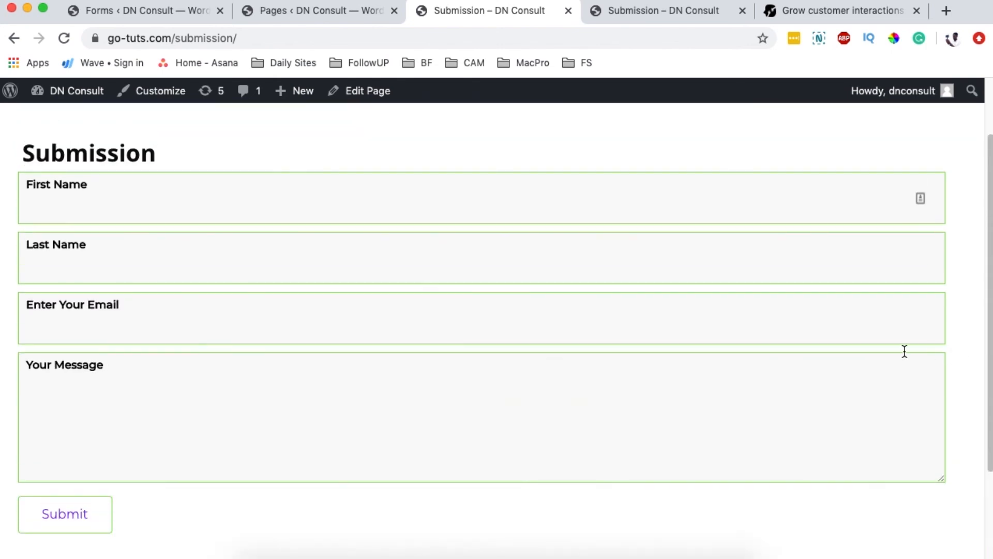
Step: On the live Submission page, fill First Name and Last Name from a saved autofill entry
left_click(294, 14)
left_click(498, 17)
left_click(321, 21)
left_click(419, 14)
left_click(94, 218)
left_click(207, 151)
left_click(109, 207)
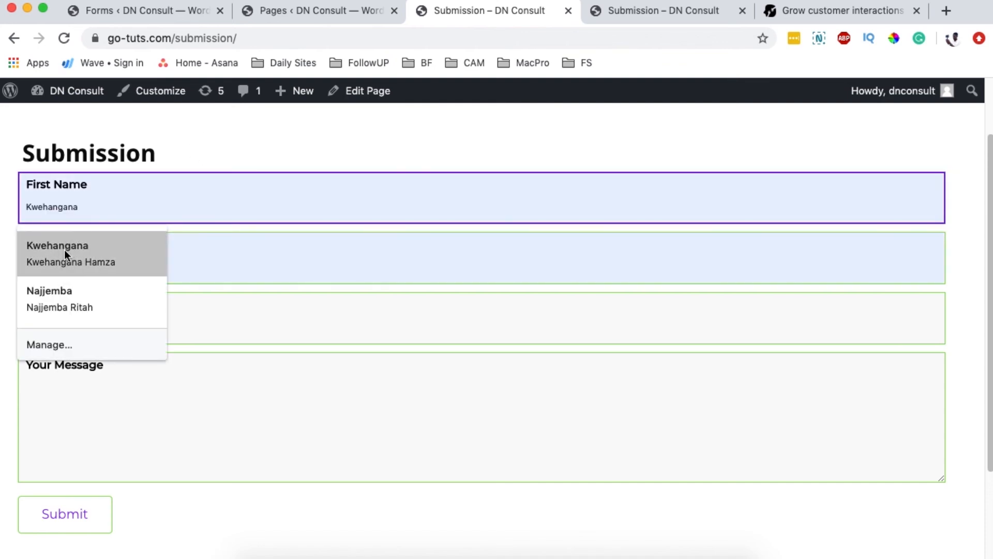
left_click(64, 250)
Step: Enter a test e-mail address and the message 'Testing this form', then submit
left_click(87, 325)
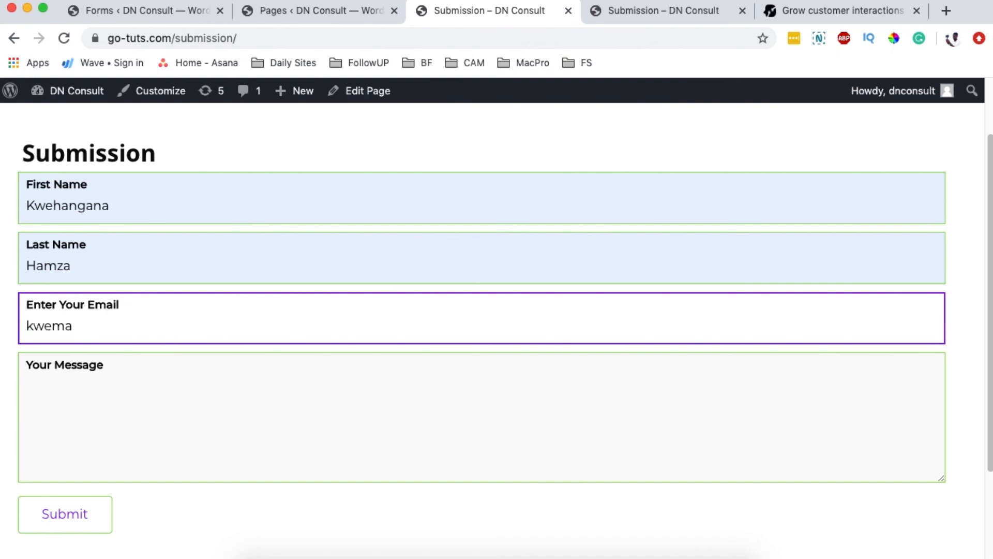
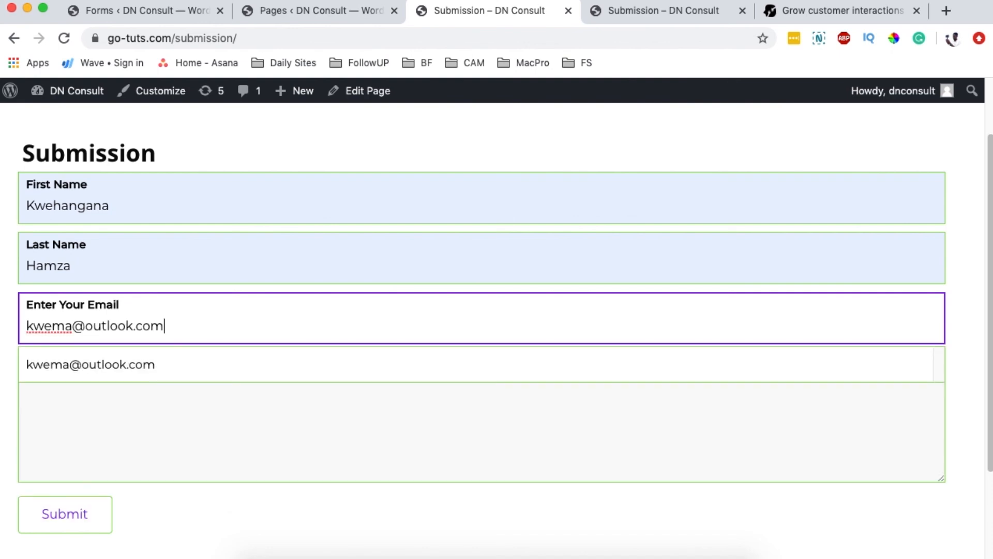
left_click(74, 411)
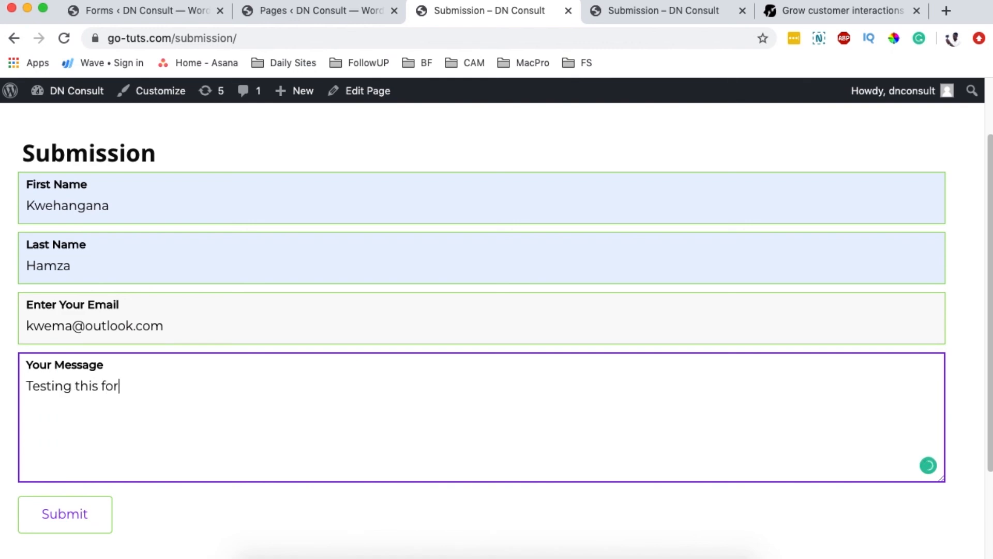
scroll(78, 421, "down", 2)
left_click(67, 484)
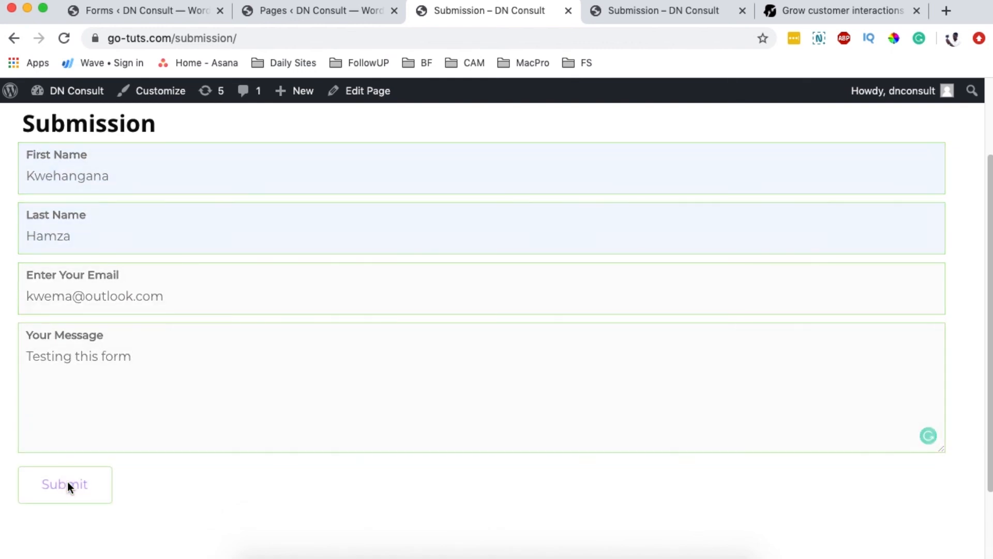
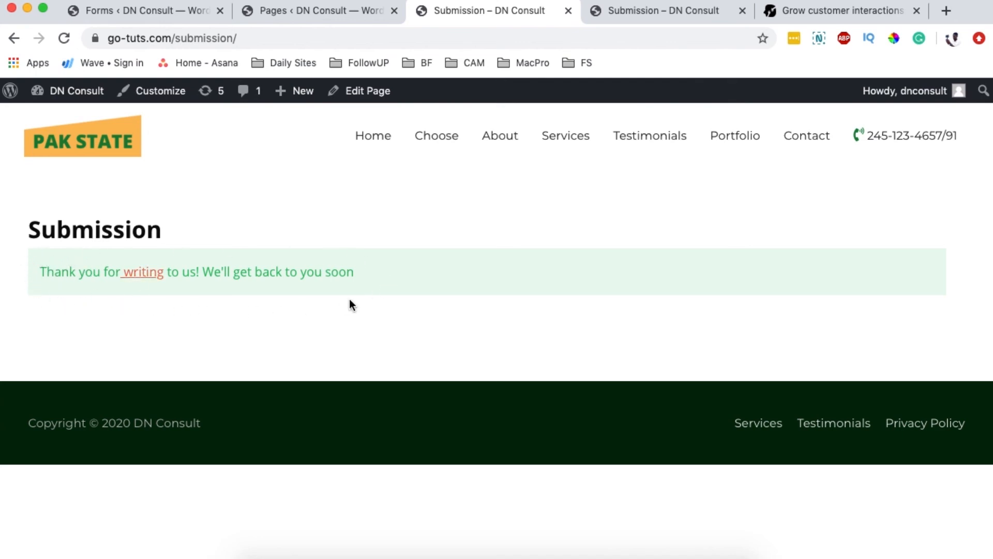
Step: Switch to the 'Forms ‹ DN Consult' tab showing the HappyForms forms list
left_click(195, 11)
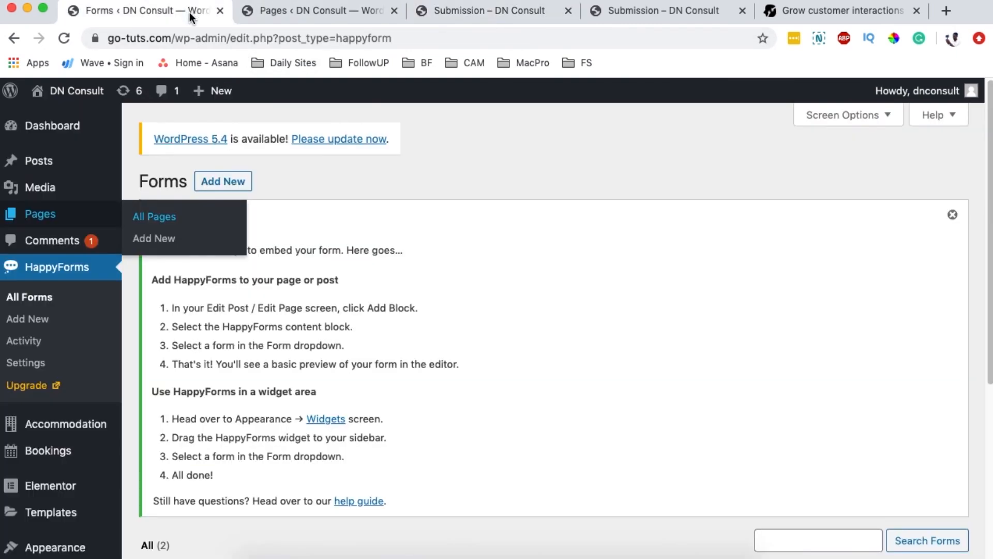
Step: Open the Contact form's Style > General settings and scroll through its colour options
left_click(36, 299)
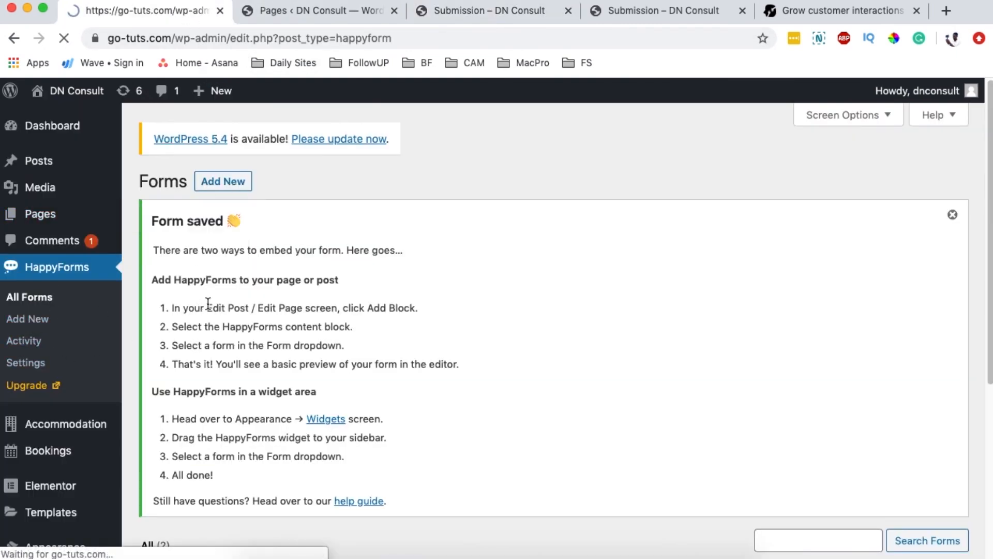
left_click(181, 317)
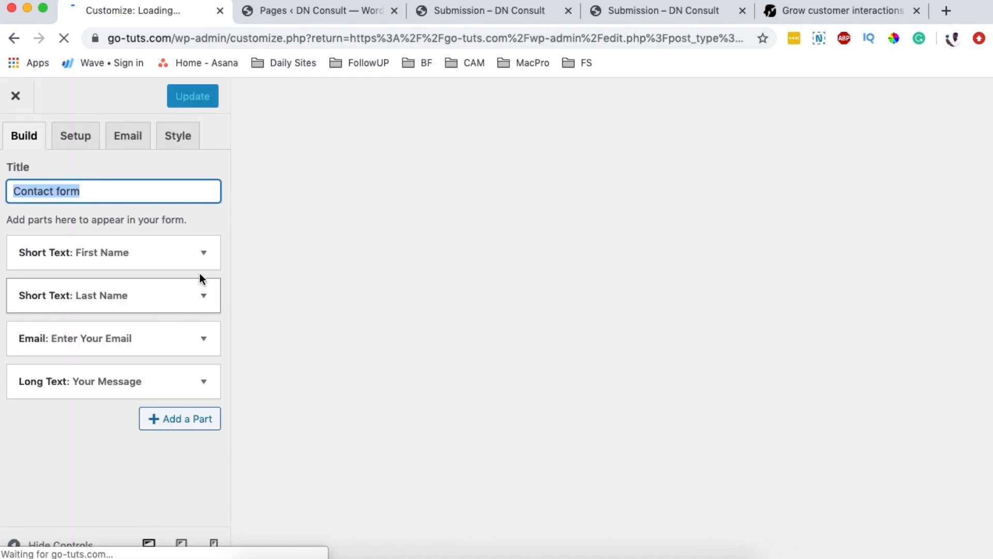
left_click(178, 137)
left_click(50, 182)
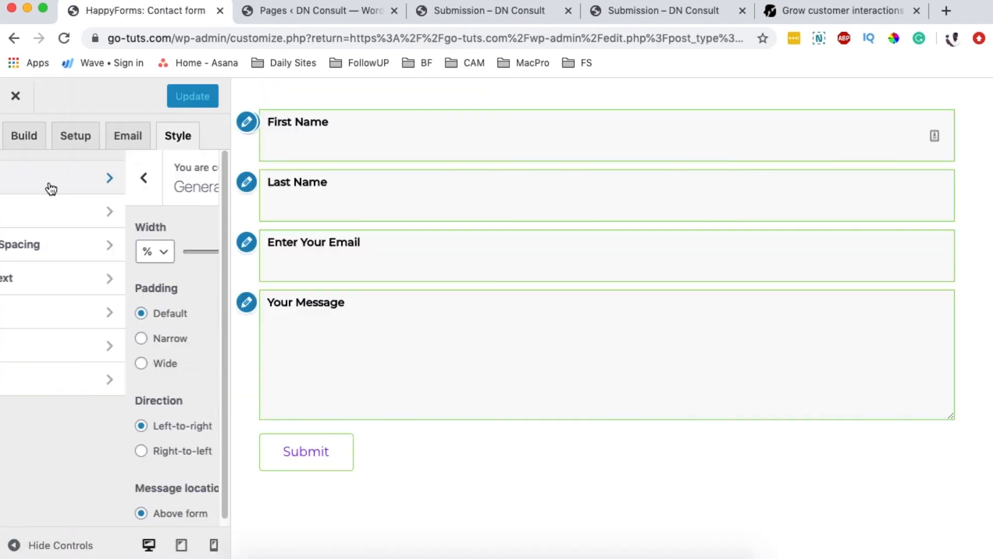
scroll(98, 274, "down", 10)
scroll(106, 288, "down", 3)
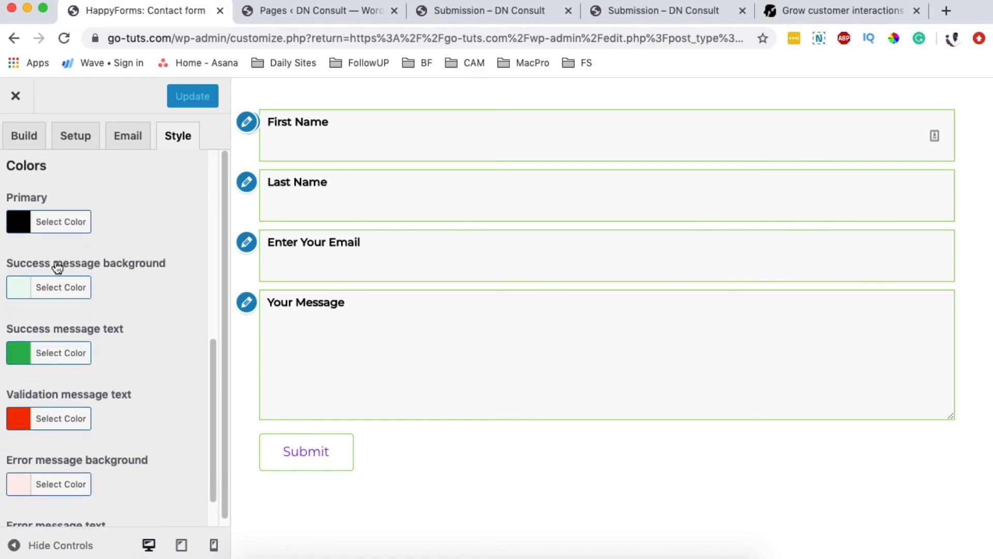
Step: Return to the Submission page showing 'Thank you for writing to us!'
left_click(438, 13)
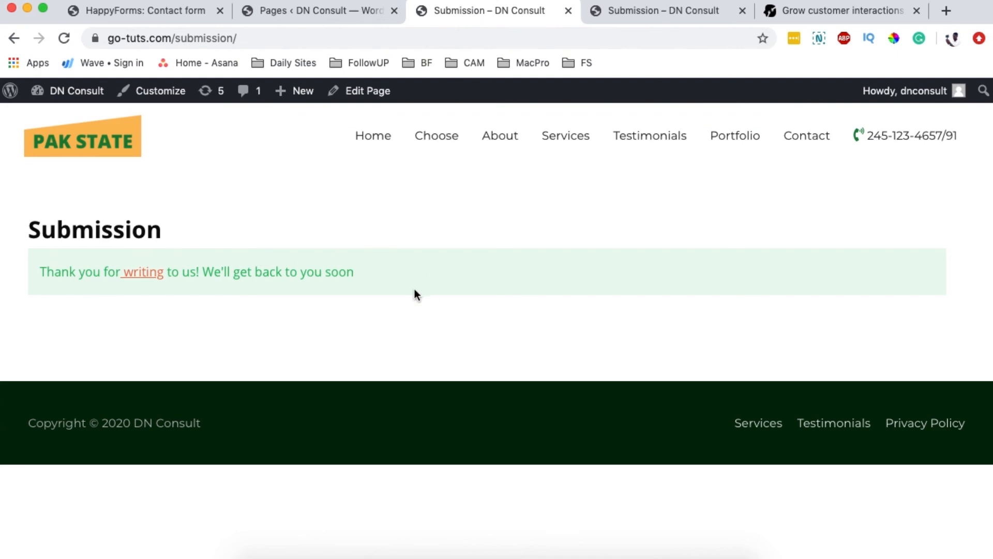
left_click(315, 17)
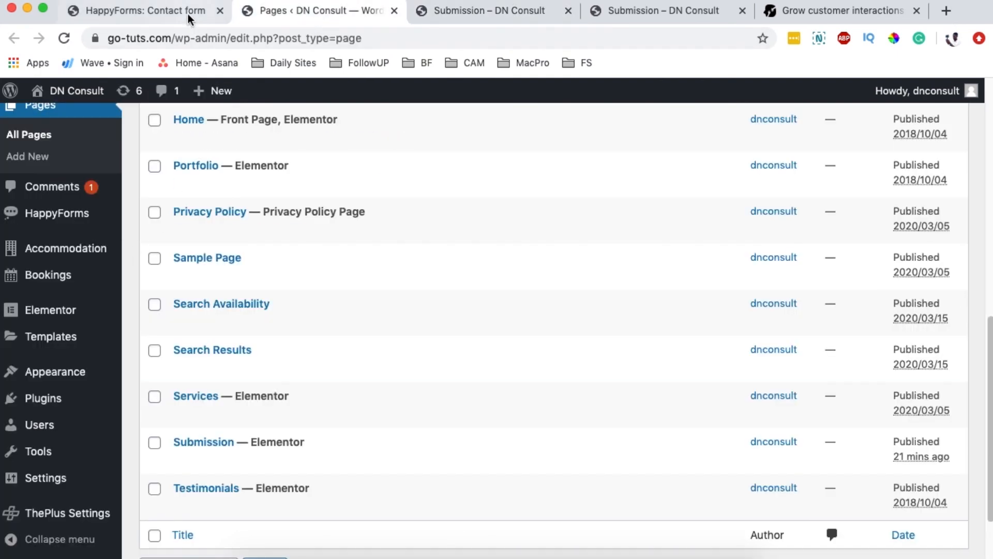
left_click(164, 17)
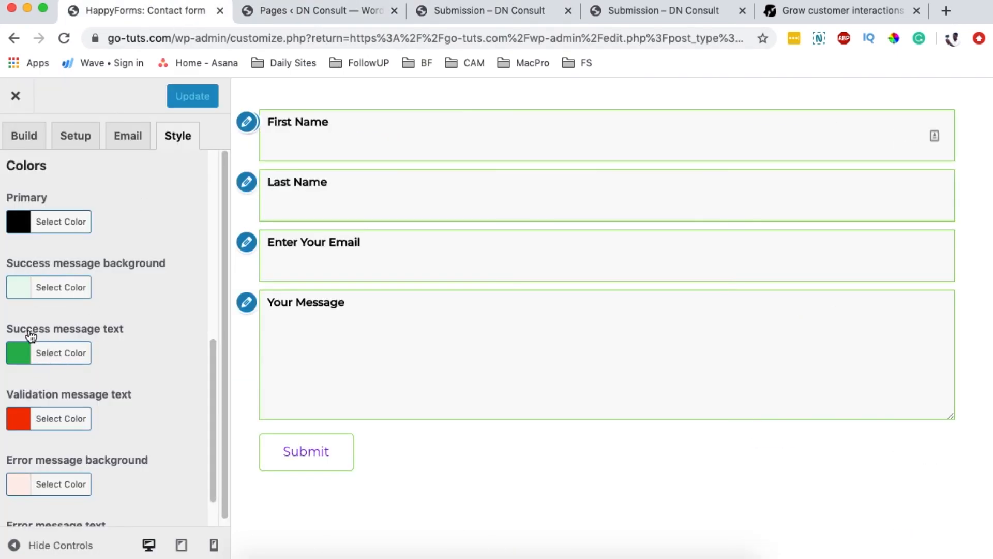
left_click(316, 16)
left_click(413, 15)
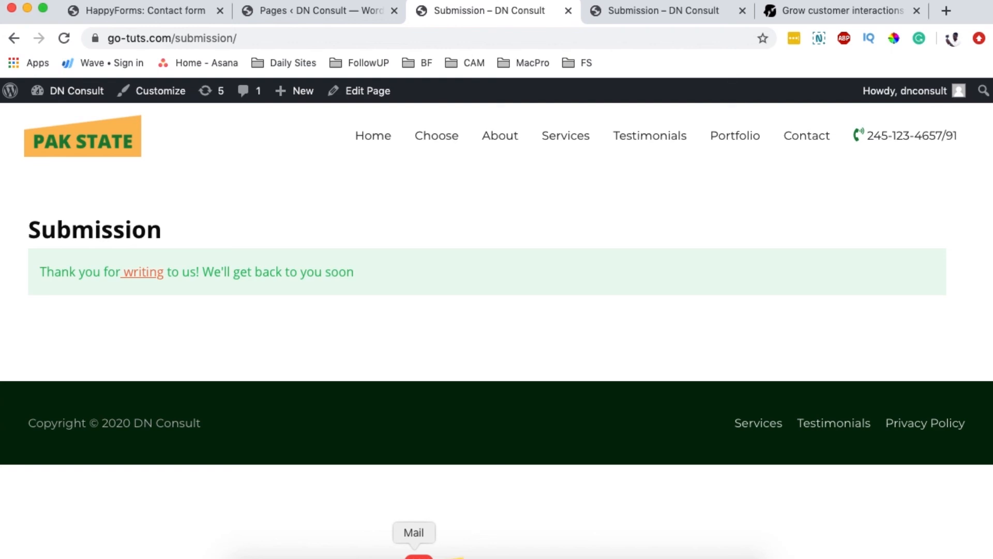
left_click(418, 555)
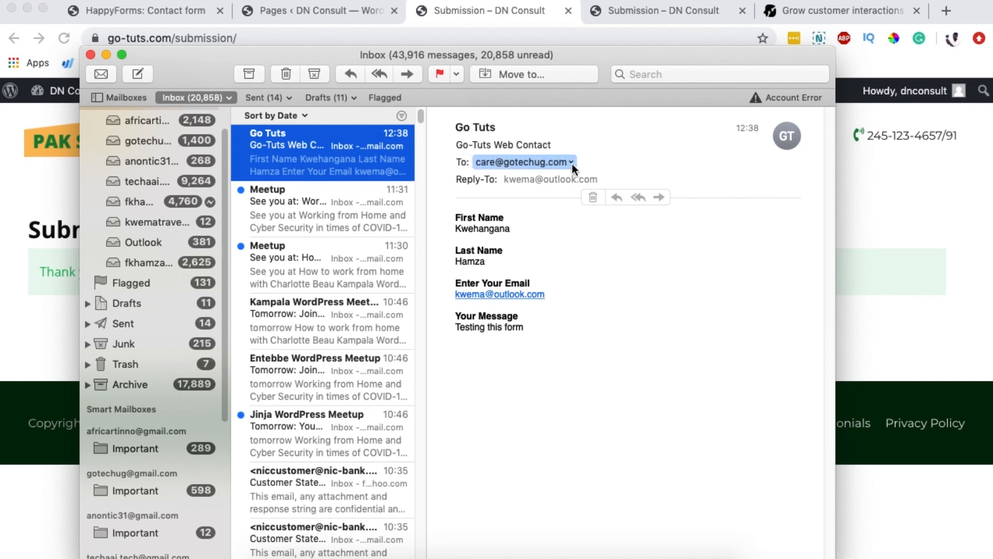
left_click_drag(462, 229, 521, 229)
left_click(456, 223)
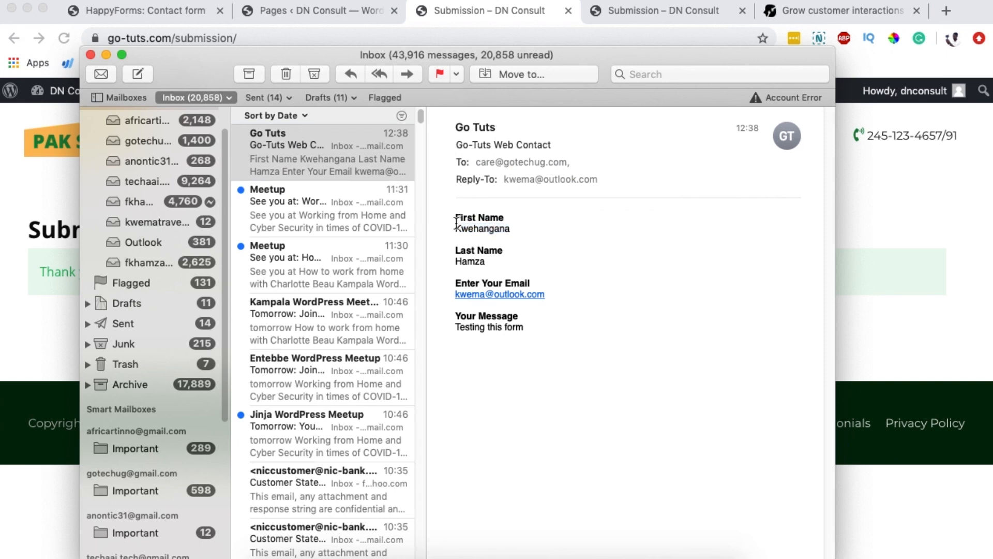
left_click_drag(452, 260, 536, 262)
left_click_drag(454, 316, 556, 334)
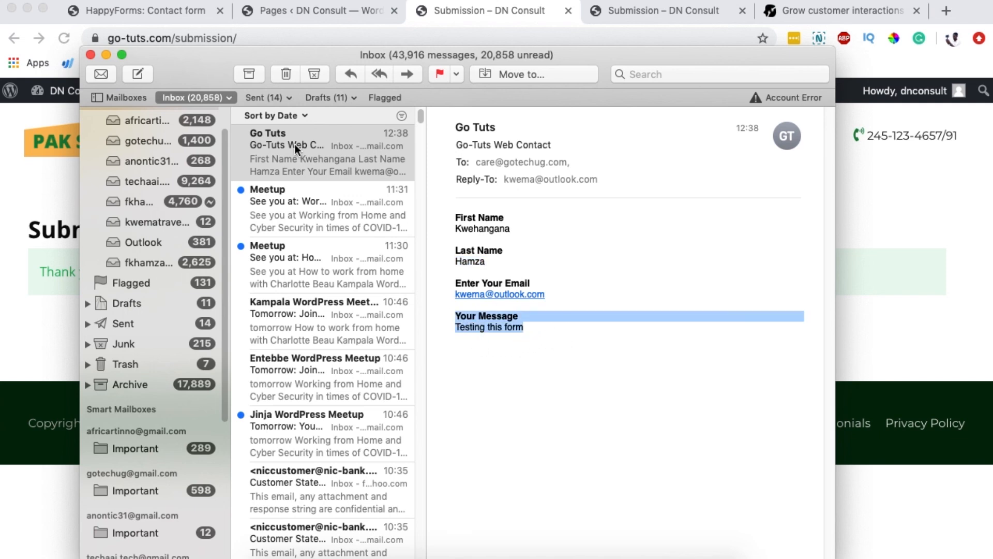
left_click(29, 312)
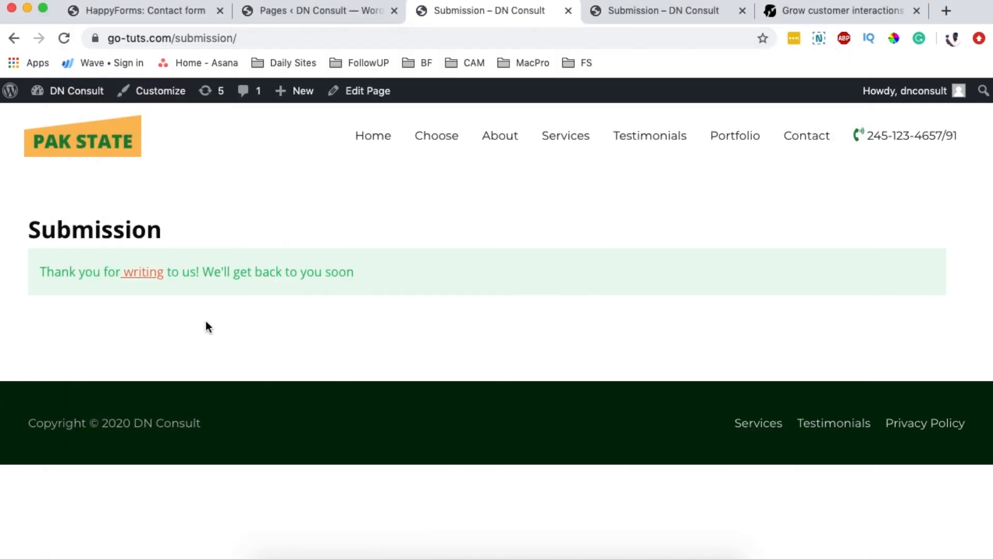